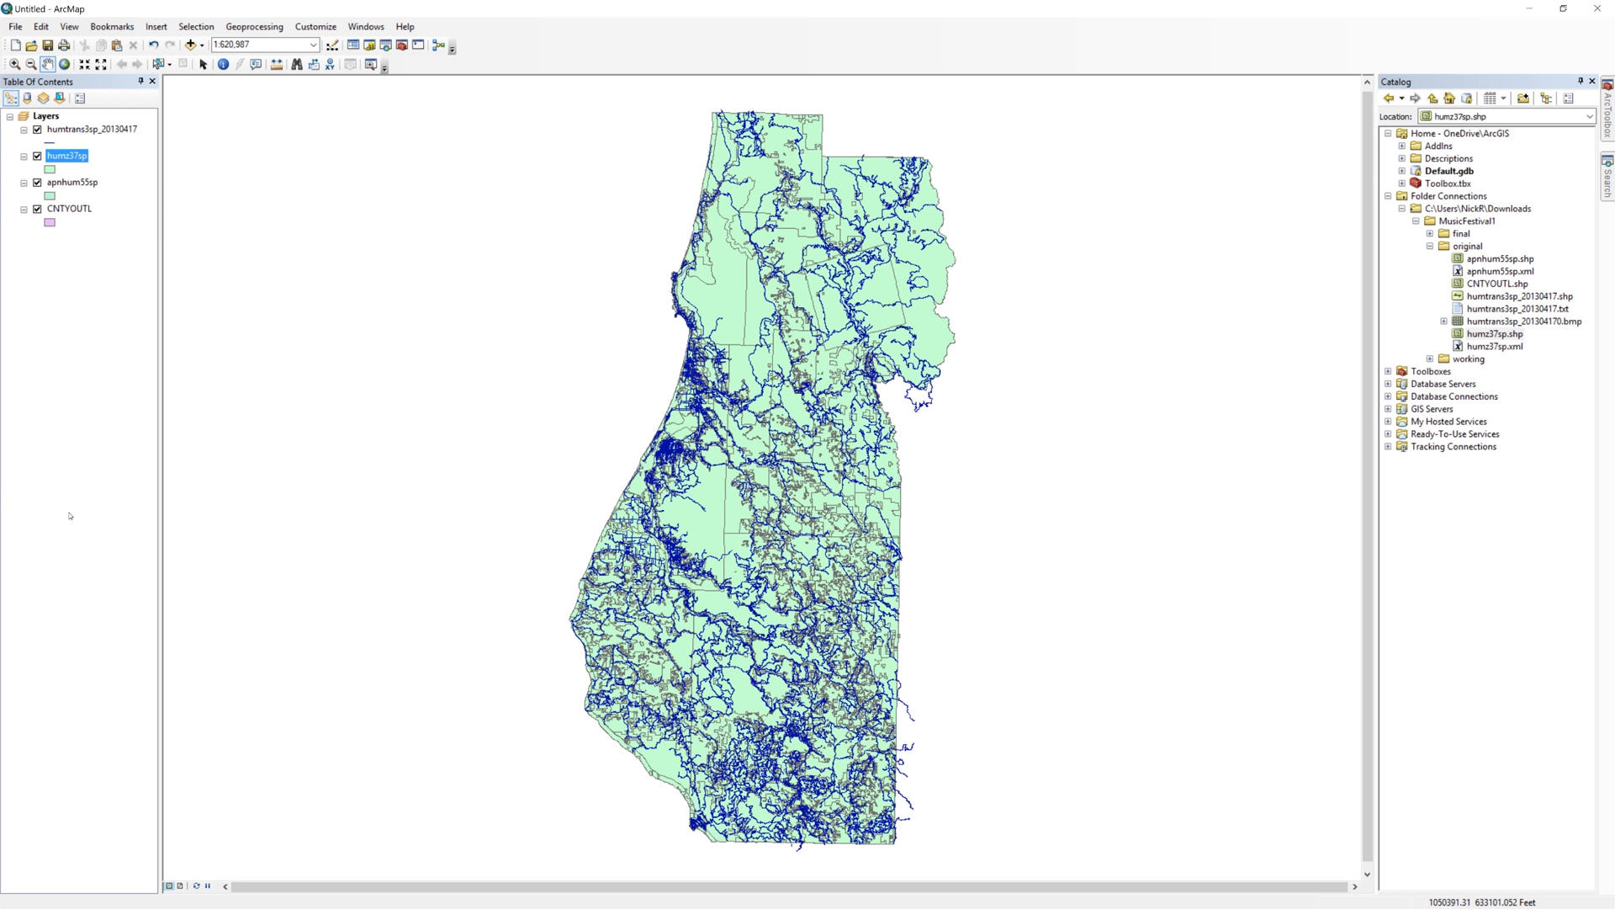
# Switch the map to Layout View and dock the Layout toolbar beside the other toolbars.
pyautogui.click(70, 26)
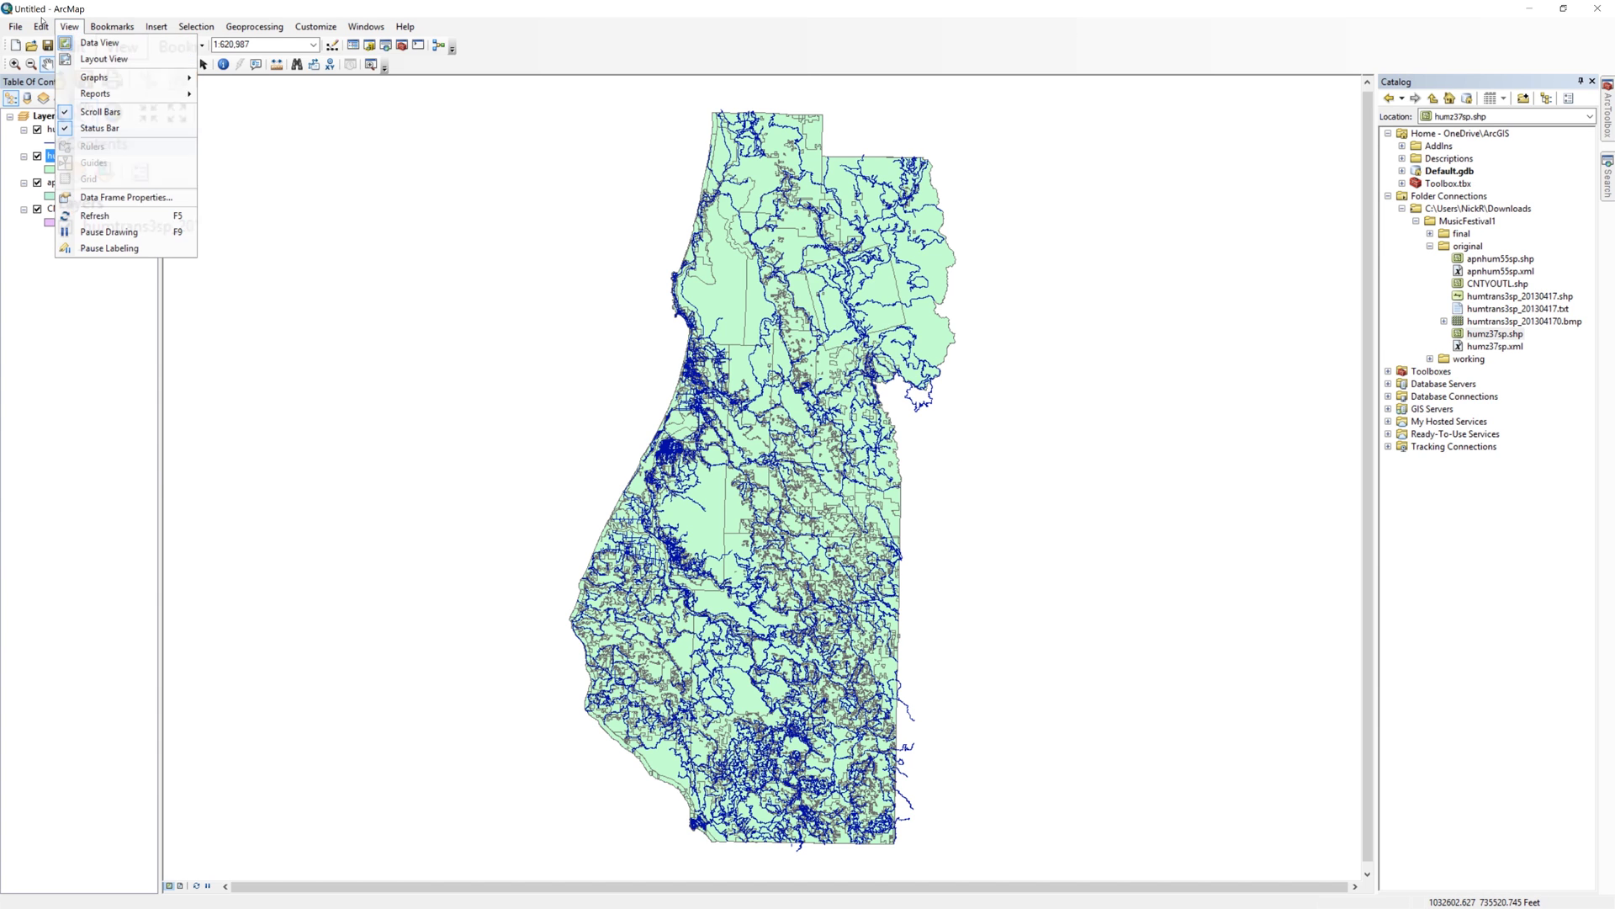
pyautogui.click(103, 58)
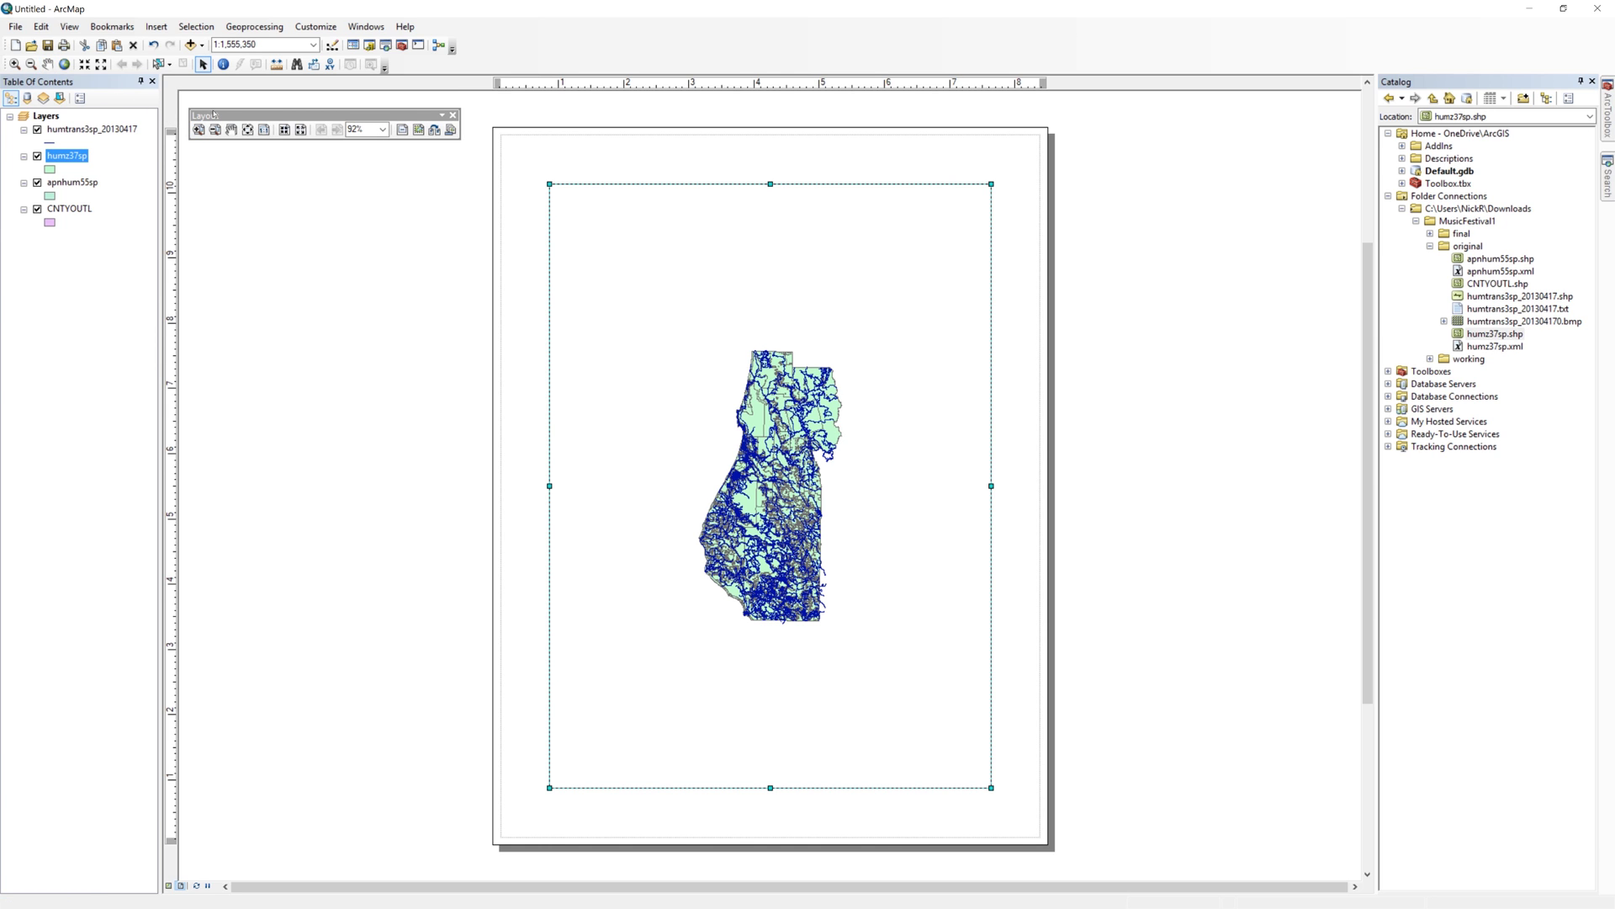
pyautogui.moveTo(240, 114)
pyautogui.mouseDown()
pyautogui.moveTo(460, 83)
pyautogui.moveTo(490, 56)
pyautogui.mouseUp()
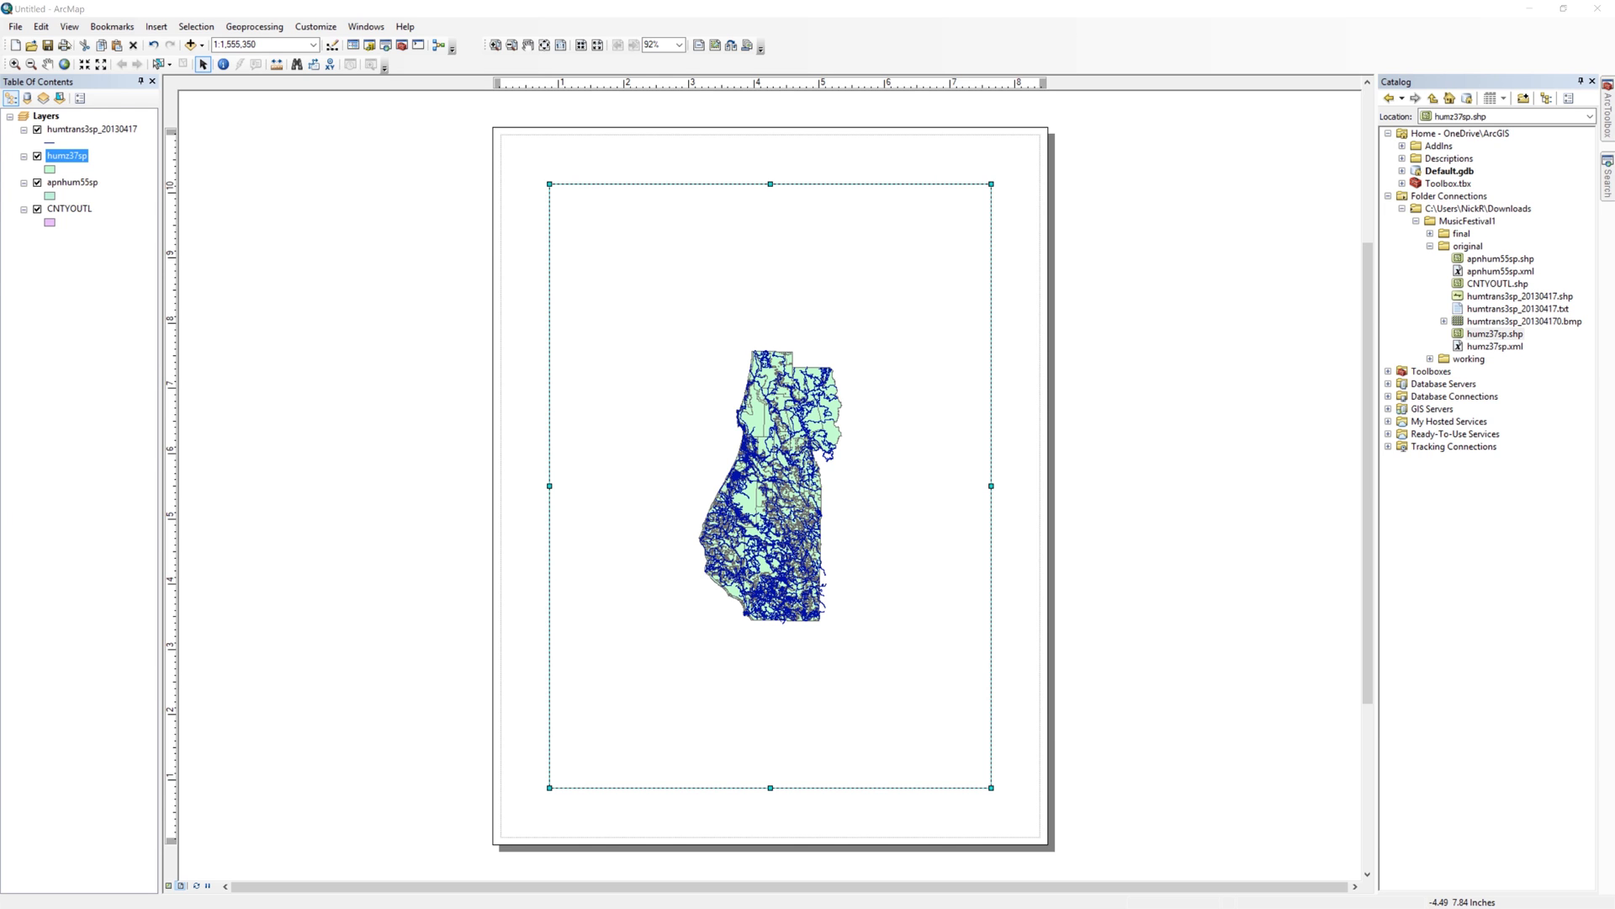
# Replace printer paper settings with a custom 6 by 6 inch page size.
pyautogui.click(16, 26)
pyautogui.moveTo(47, 147)
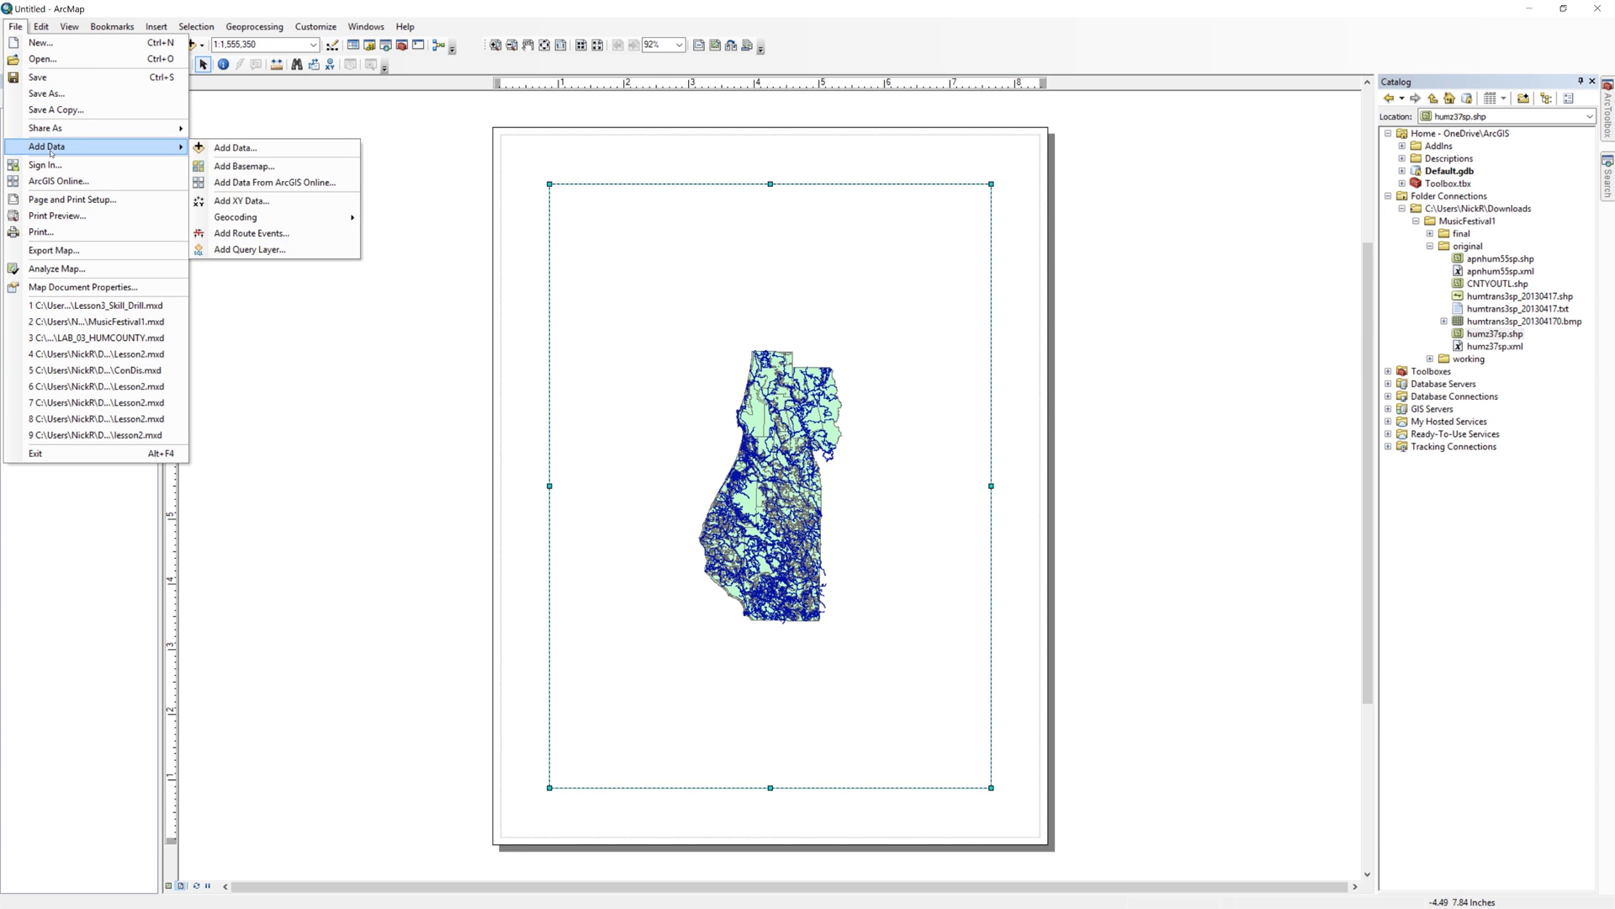
pyautogui.press('Escape')
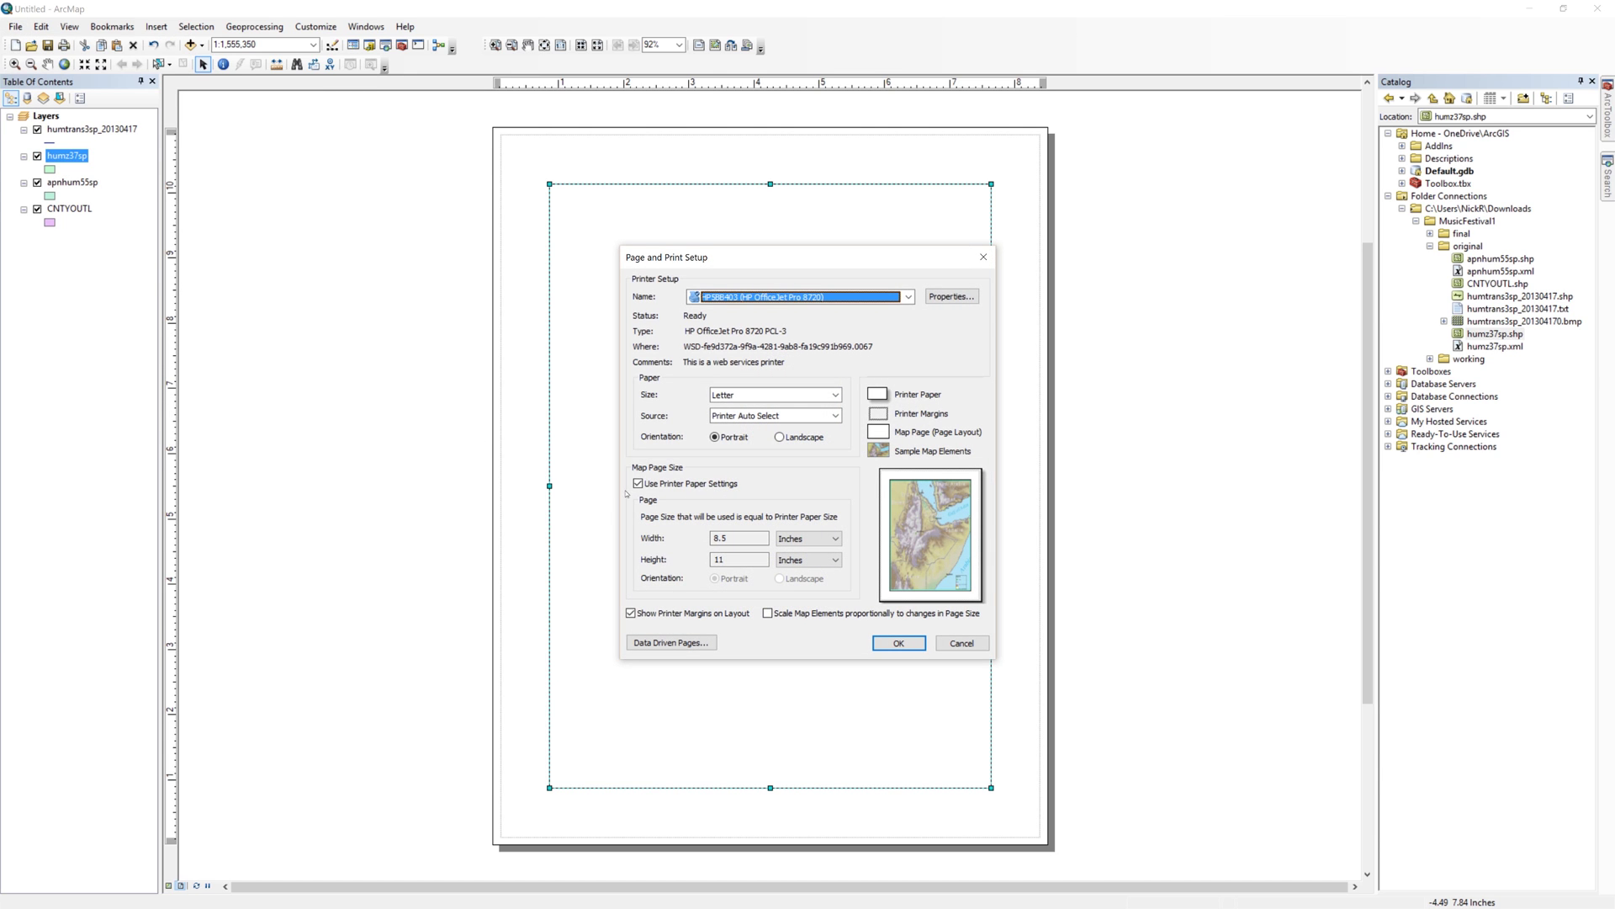
pyautogui.click(638, 484)
pyautogui.moveTo(727, 538); pyautogui.dragTo(707, 536)
pyautogui.write('6')
pyautogui.doubleClick(719, 558)
pyautogui.write('6')
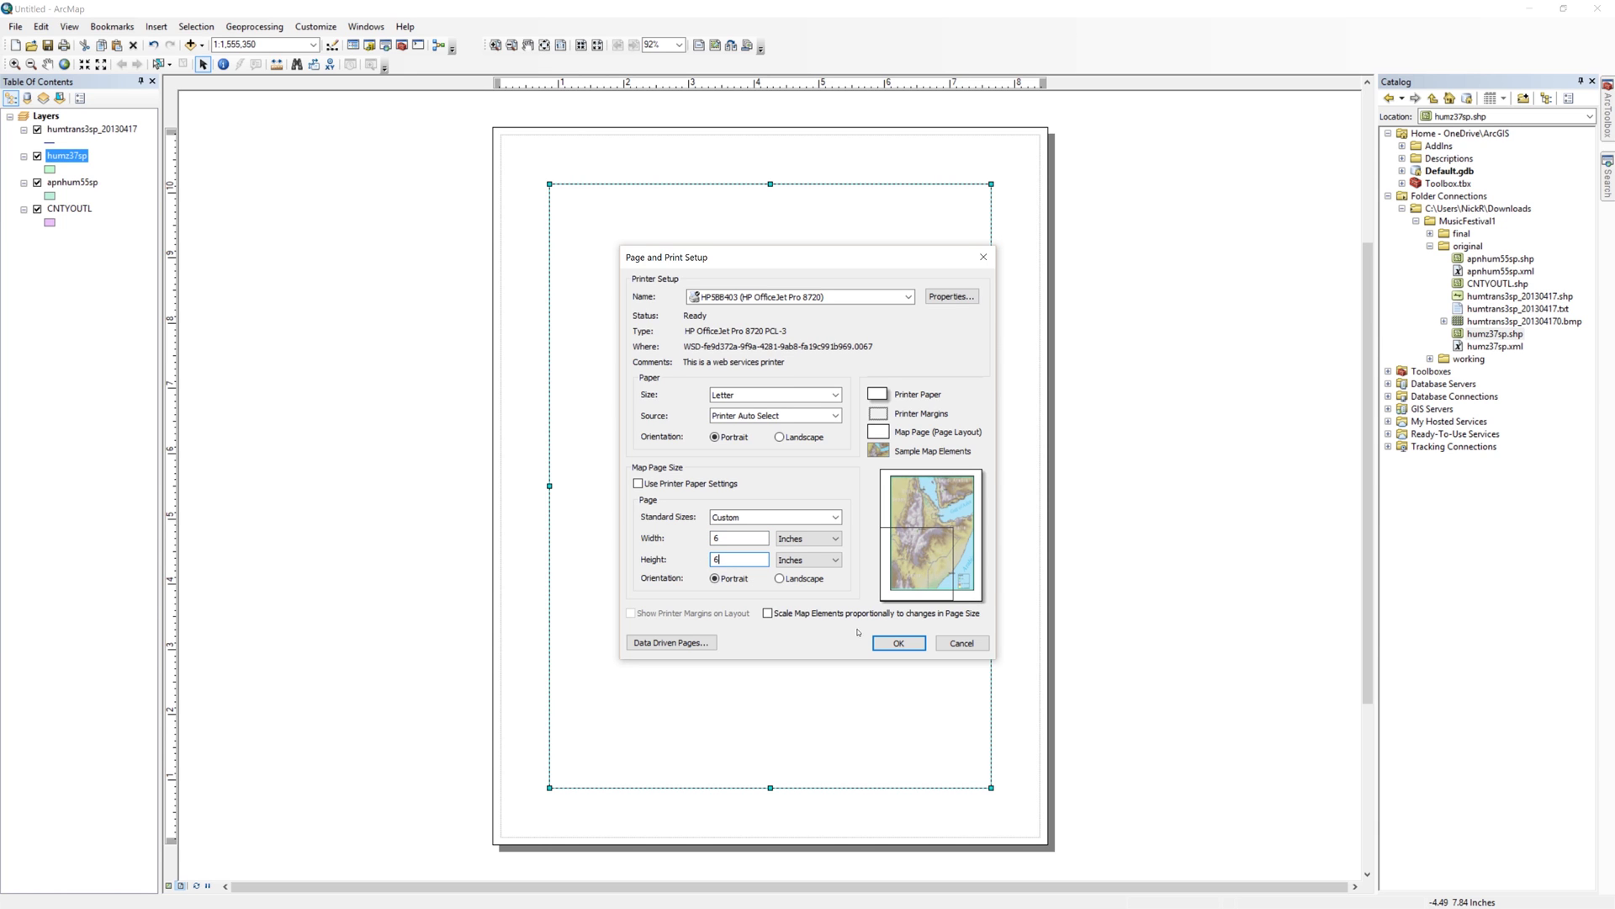
pyautogui.click(899, 643)
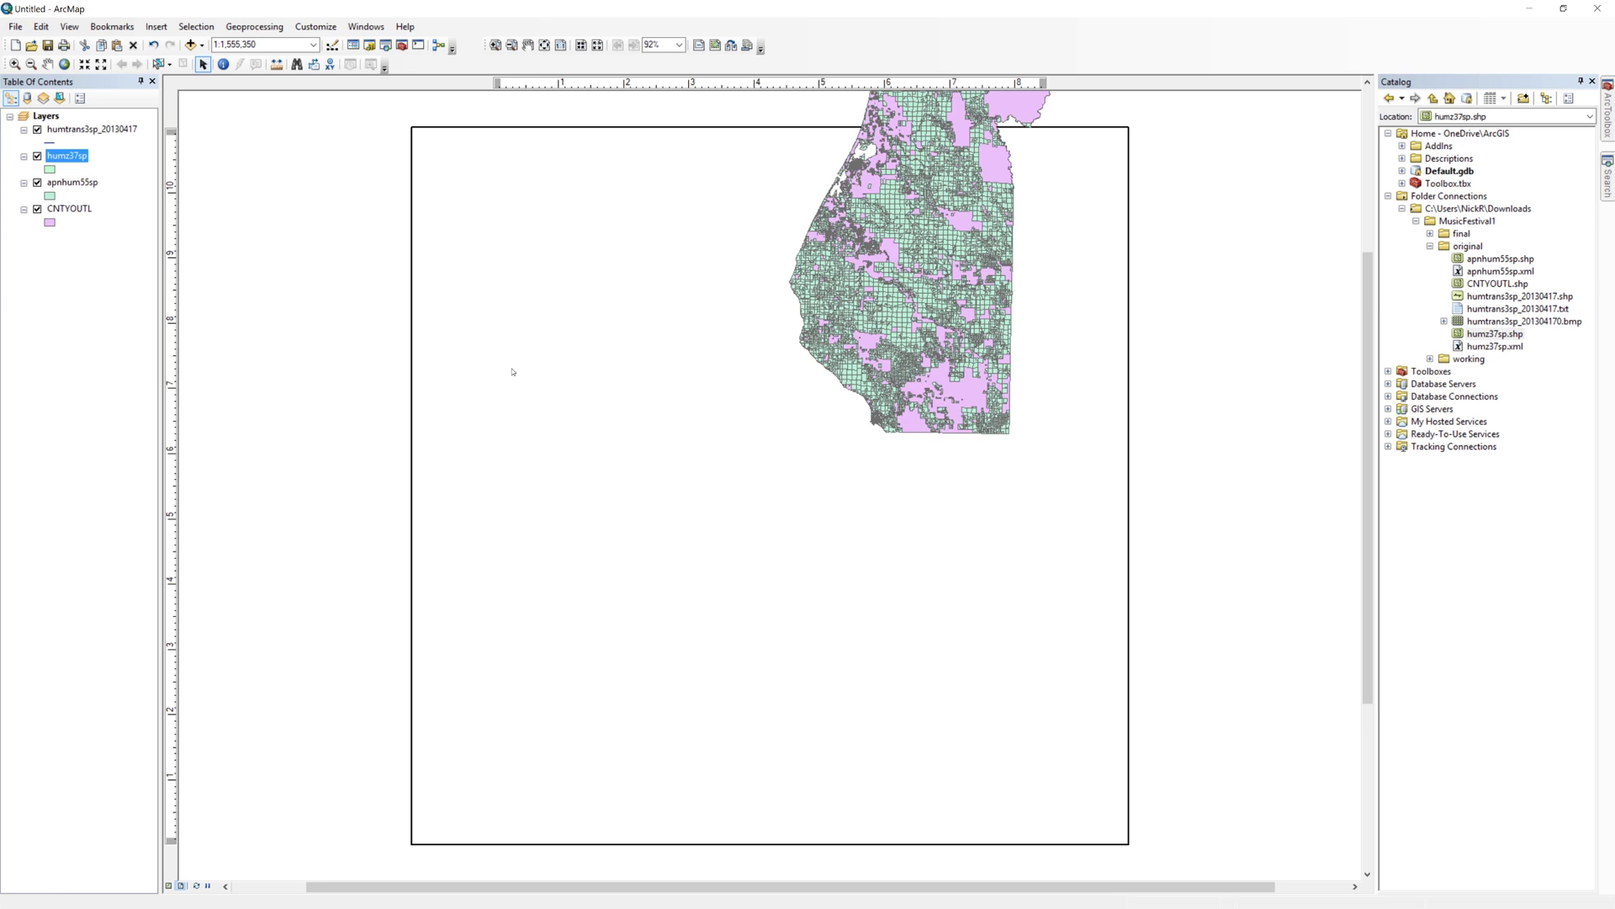
# Set the Layers data frame to width 6, height 6 at position X 0, Y 0.
pyautogui.click(592, 543)
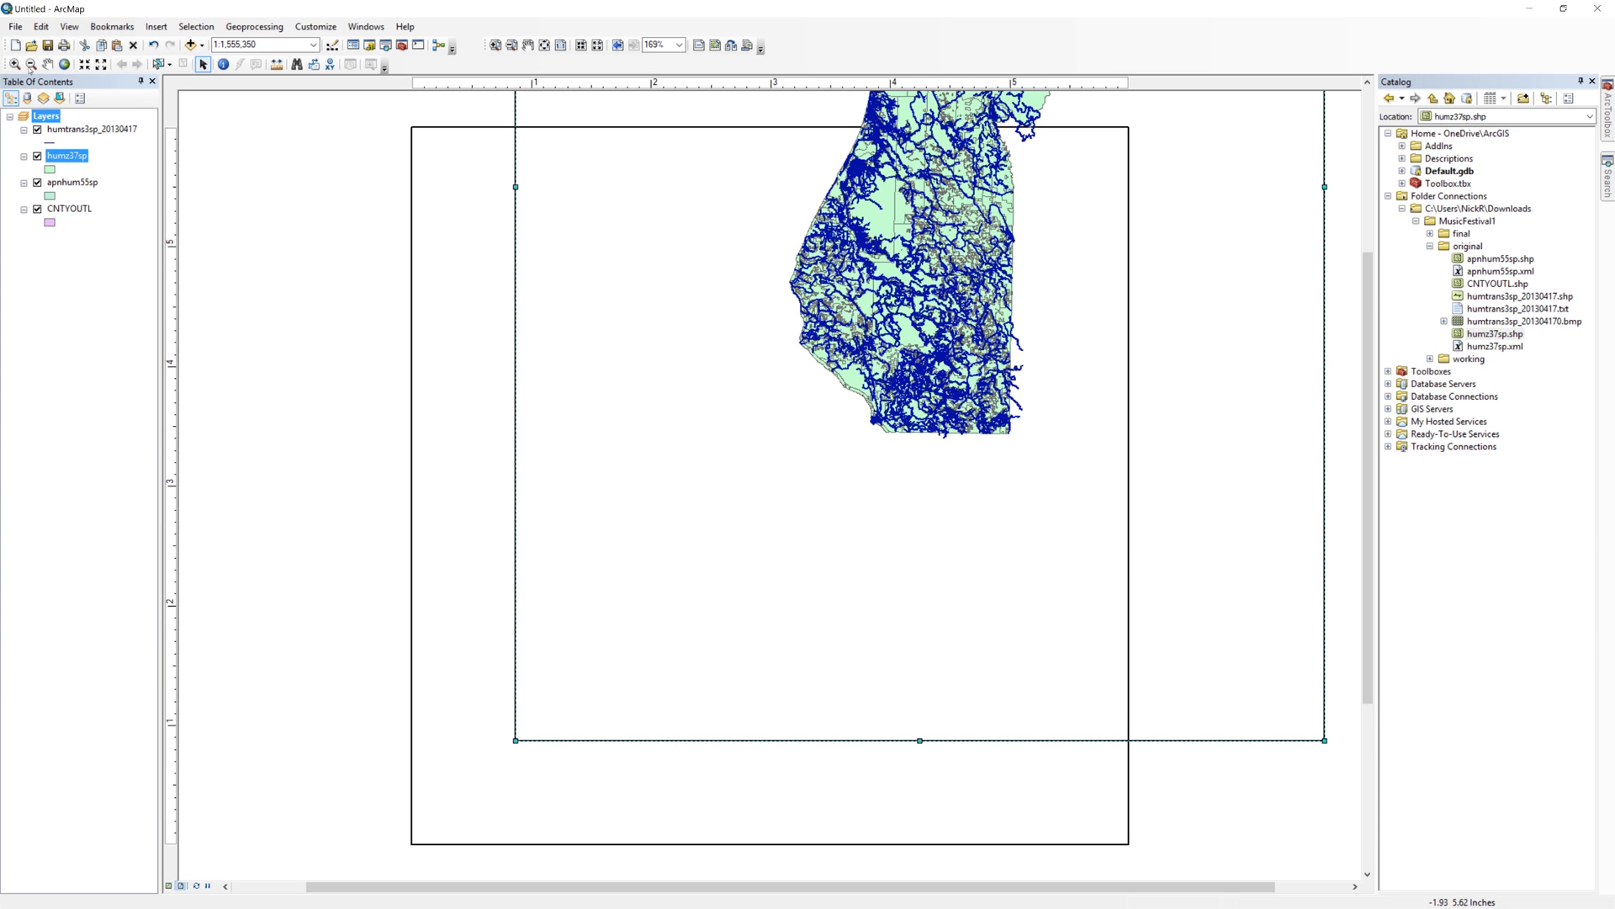
pyautogui.rightClick(45, 117)
pyautogui.click(113, 439)
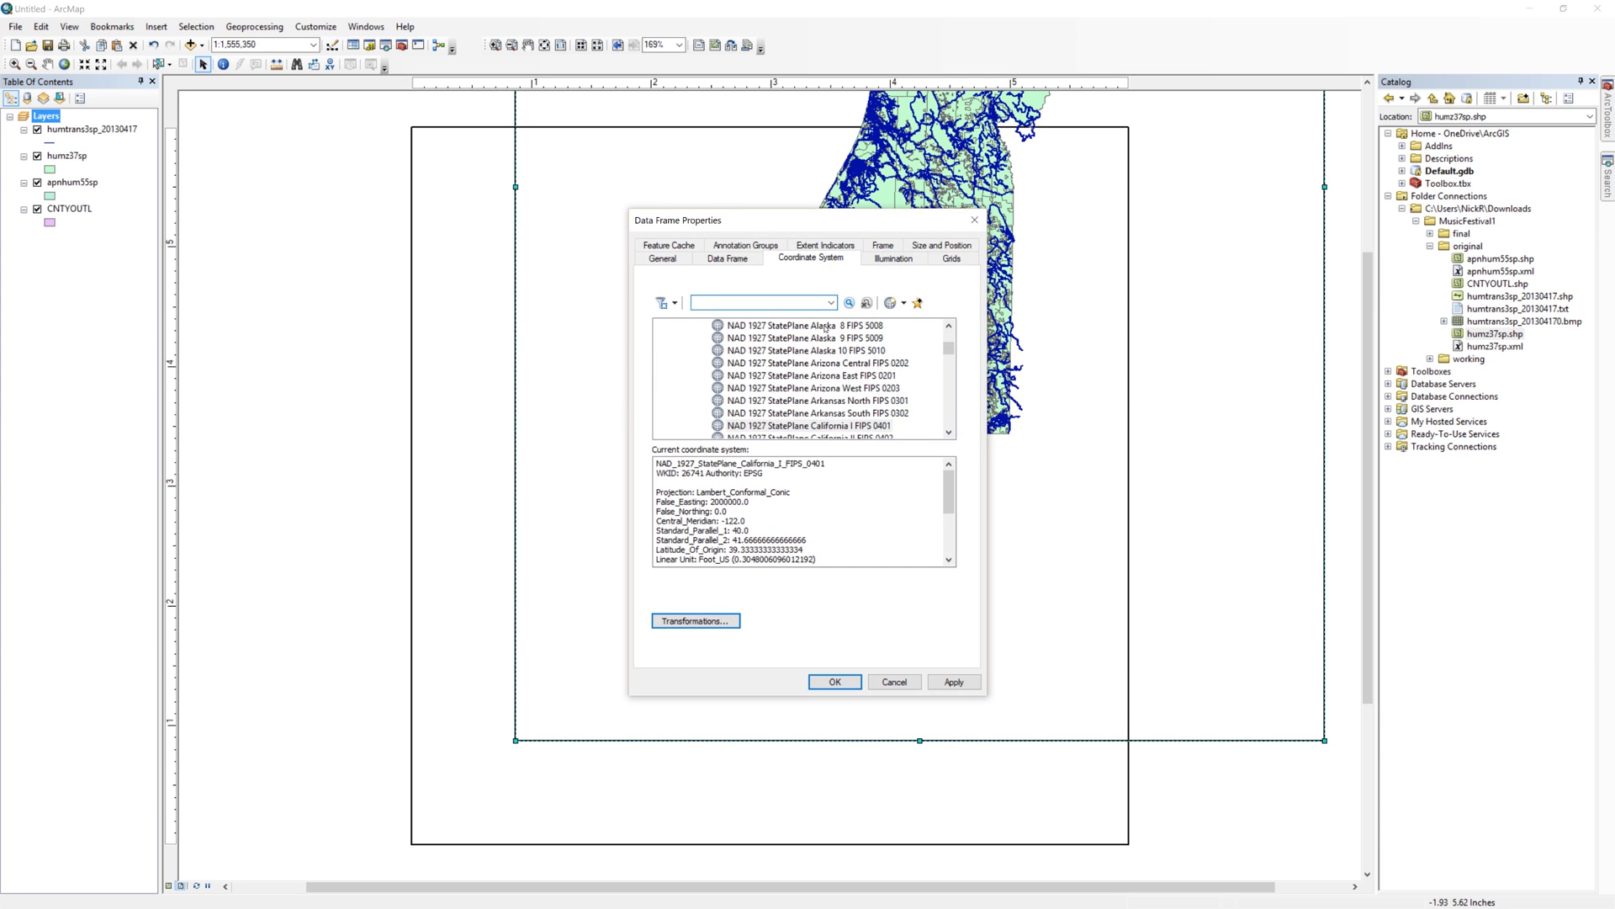
pyautogui.click(940, 246)
pyautogui.click(870, 294)
pyautogui.write('6')
pyautogui.doubleClick(868, 313)
pyautogui.write('6')
pyautogui.doubleClick(712, 295)
pyautogui.write('0')
pyautogui.doubleClick(712, 314)
pyautogui.write('0')
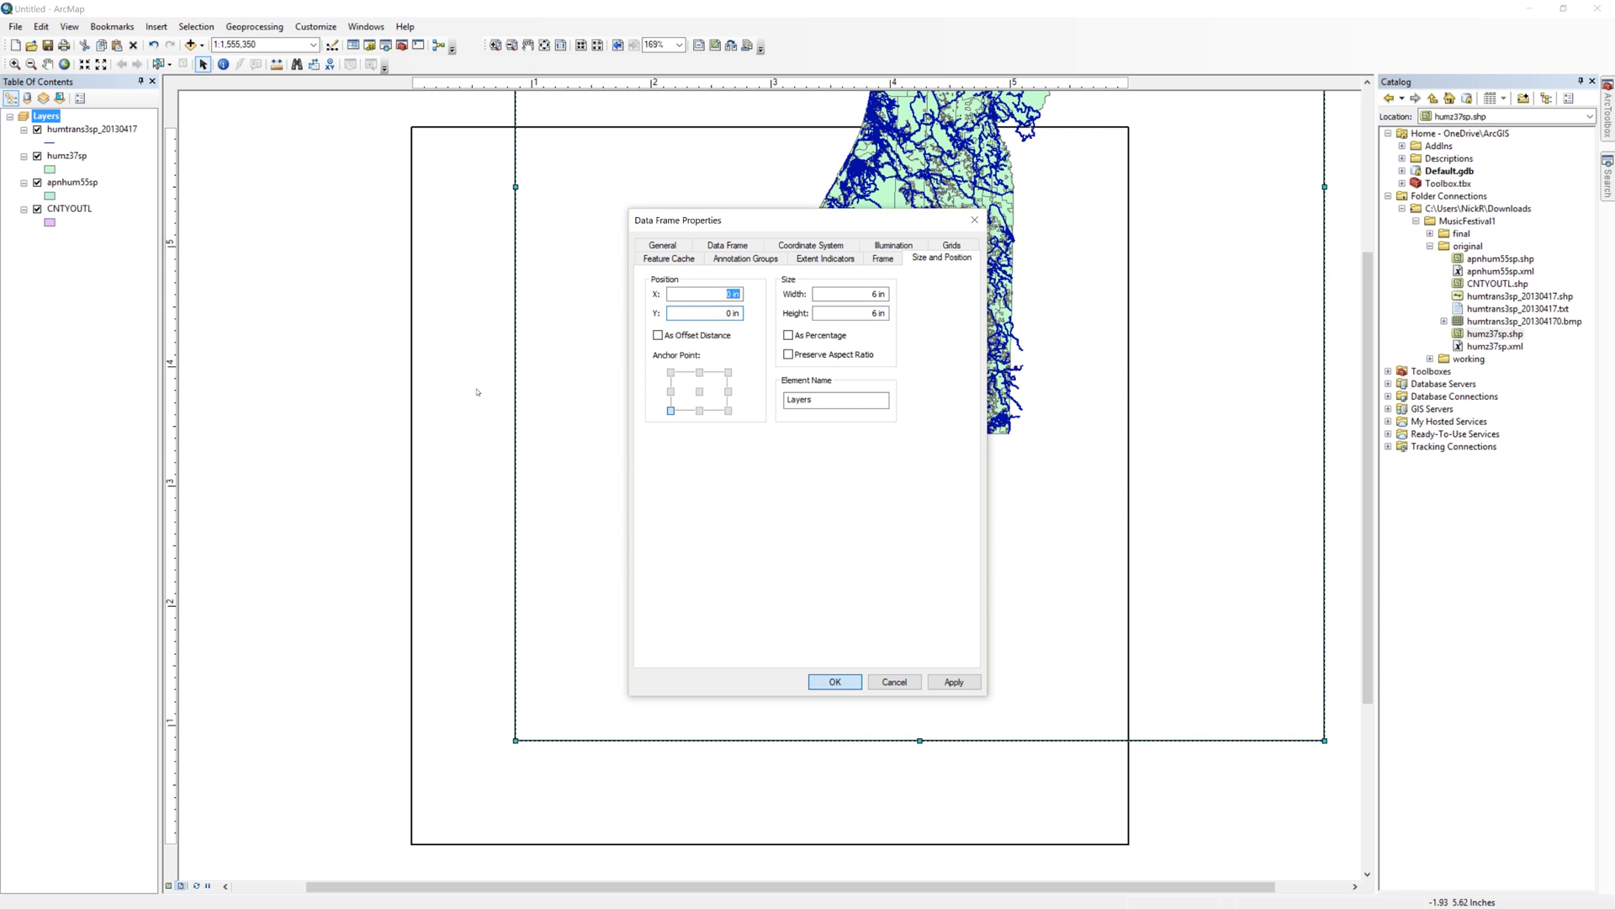
pyautogui.click(835, 682)
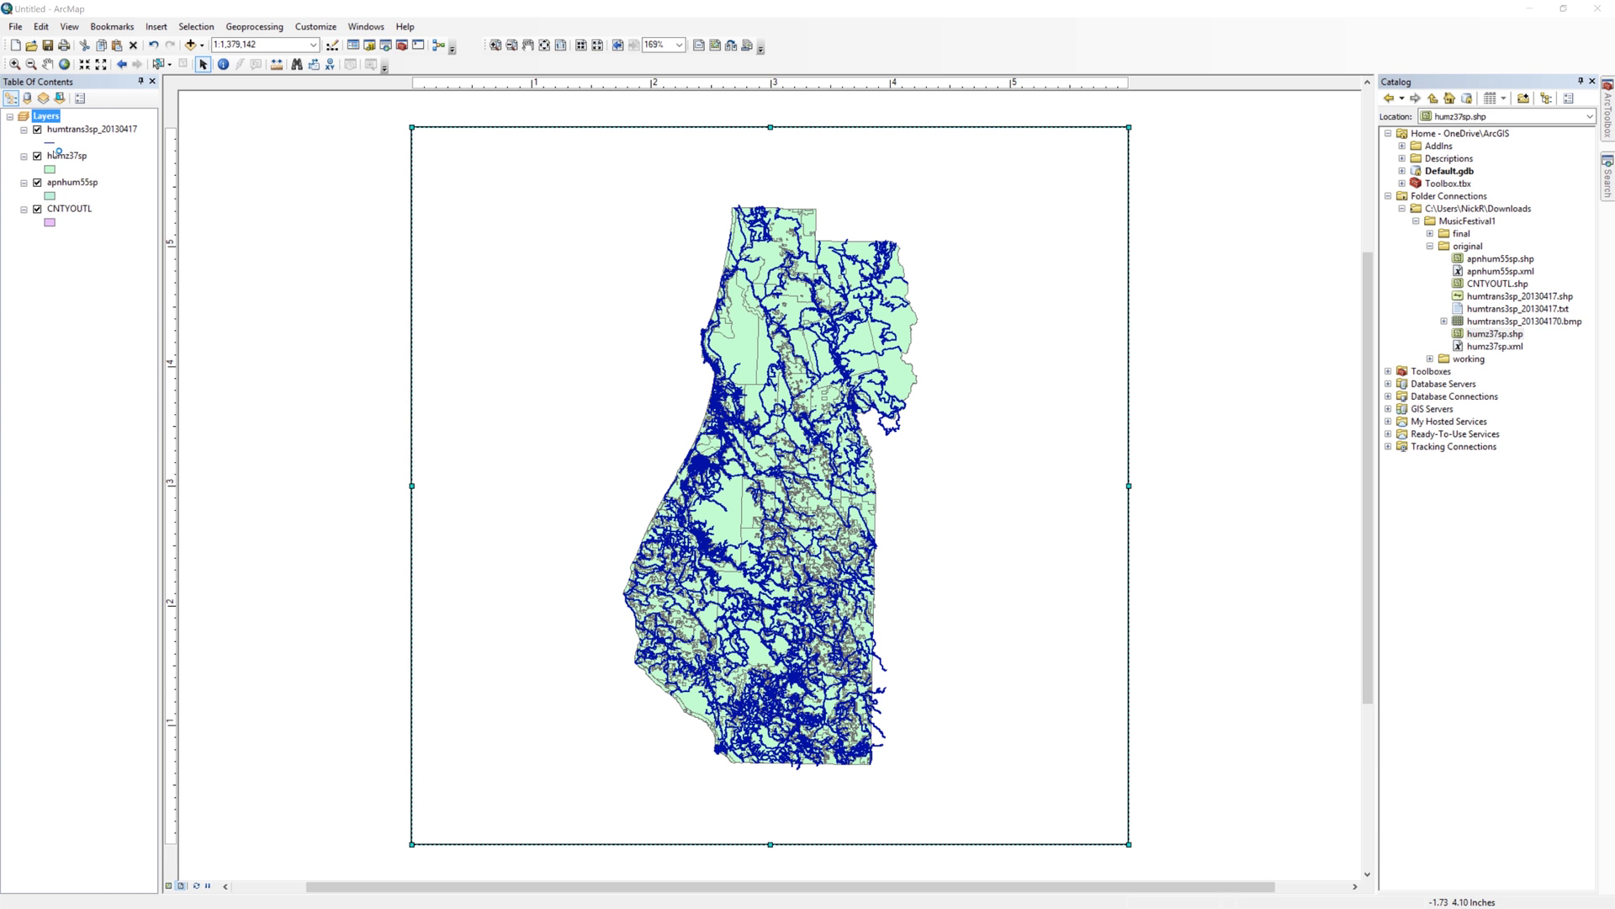
# Hide humz37sp and apnhum55sp, then zoom and pan to frame the coastal bay.
pyautogui.click(39, 156)
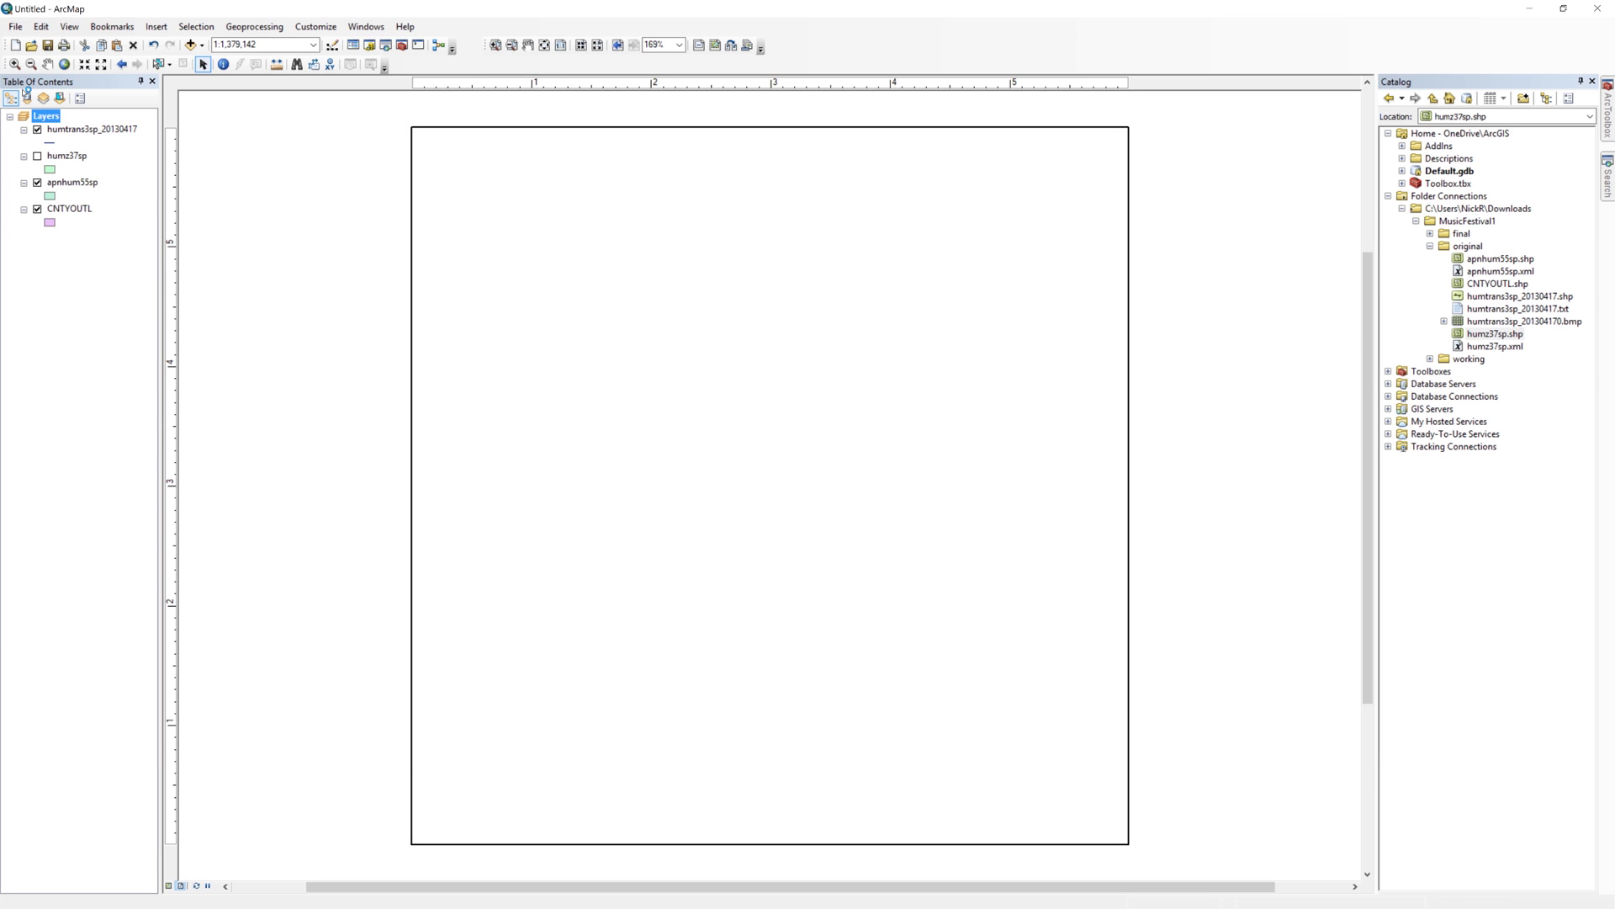
pyautogui.click(38, 181)
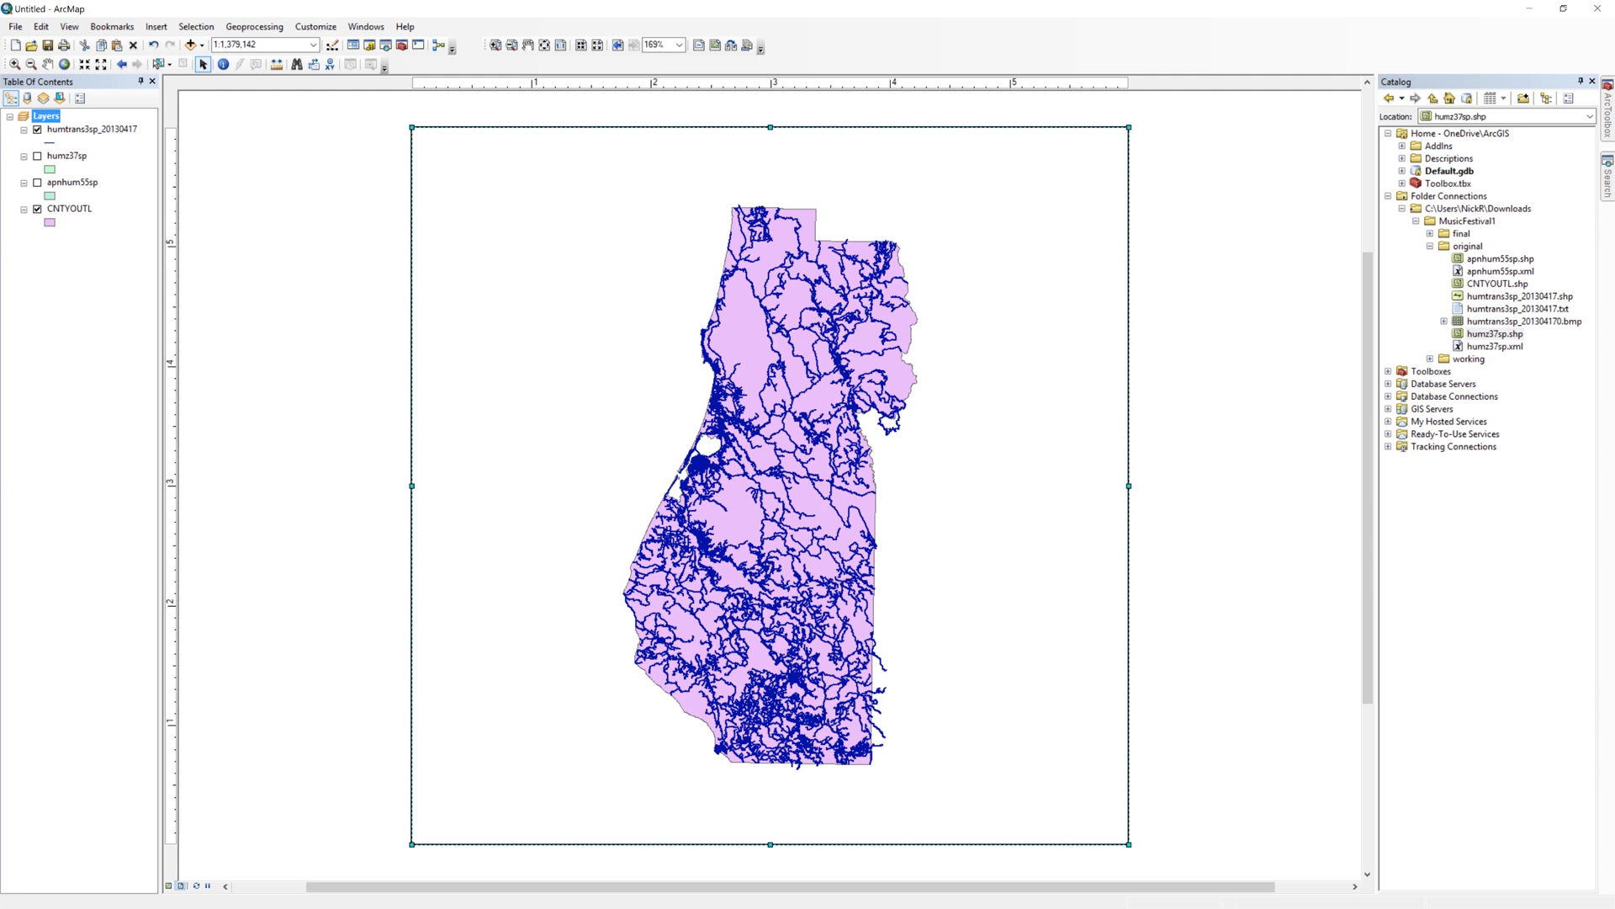
pyautogui.click(15, 63)
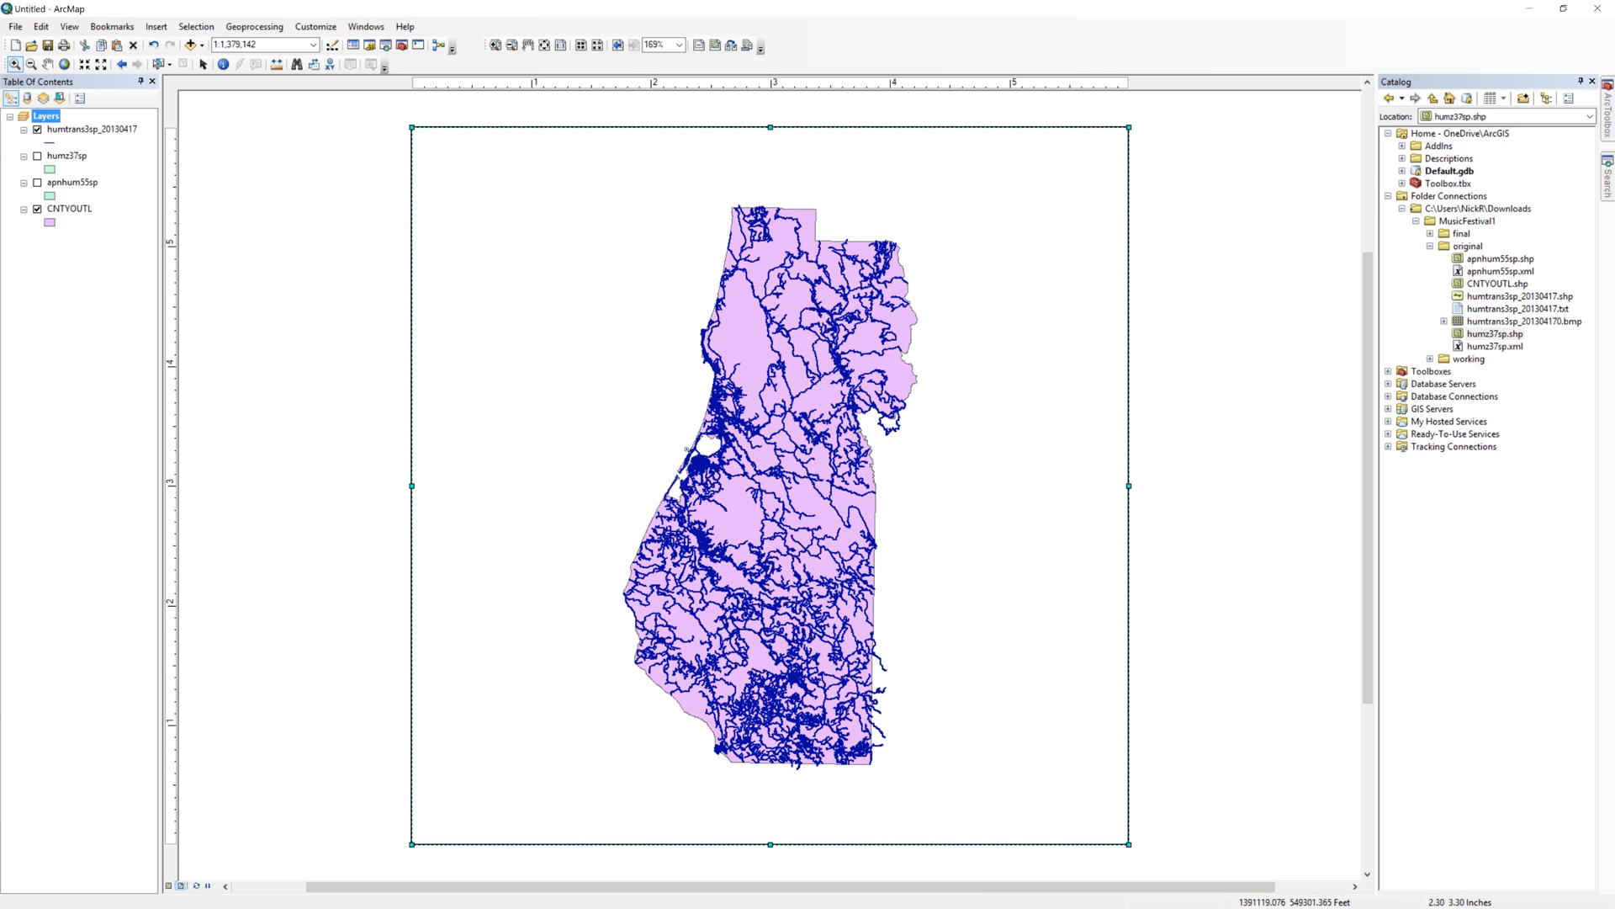
pyautogui.moveTo(678, 451); pyautogui.dragTo(793, 525)
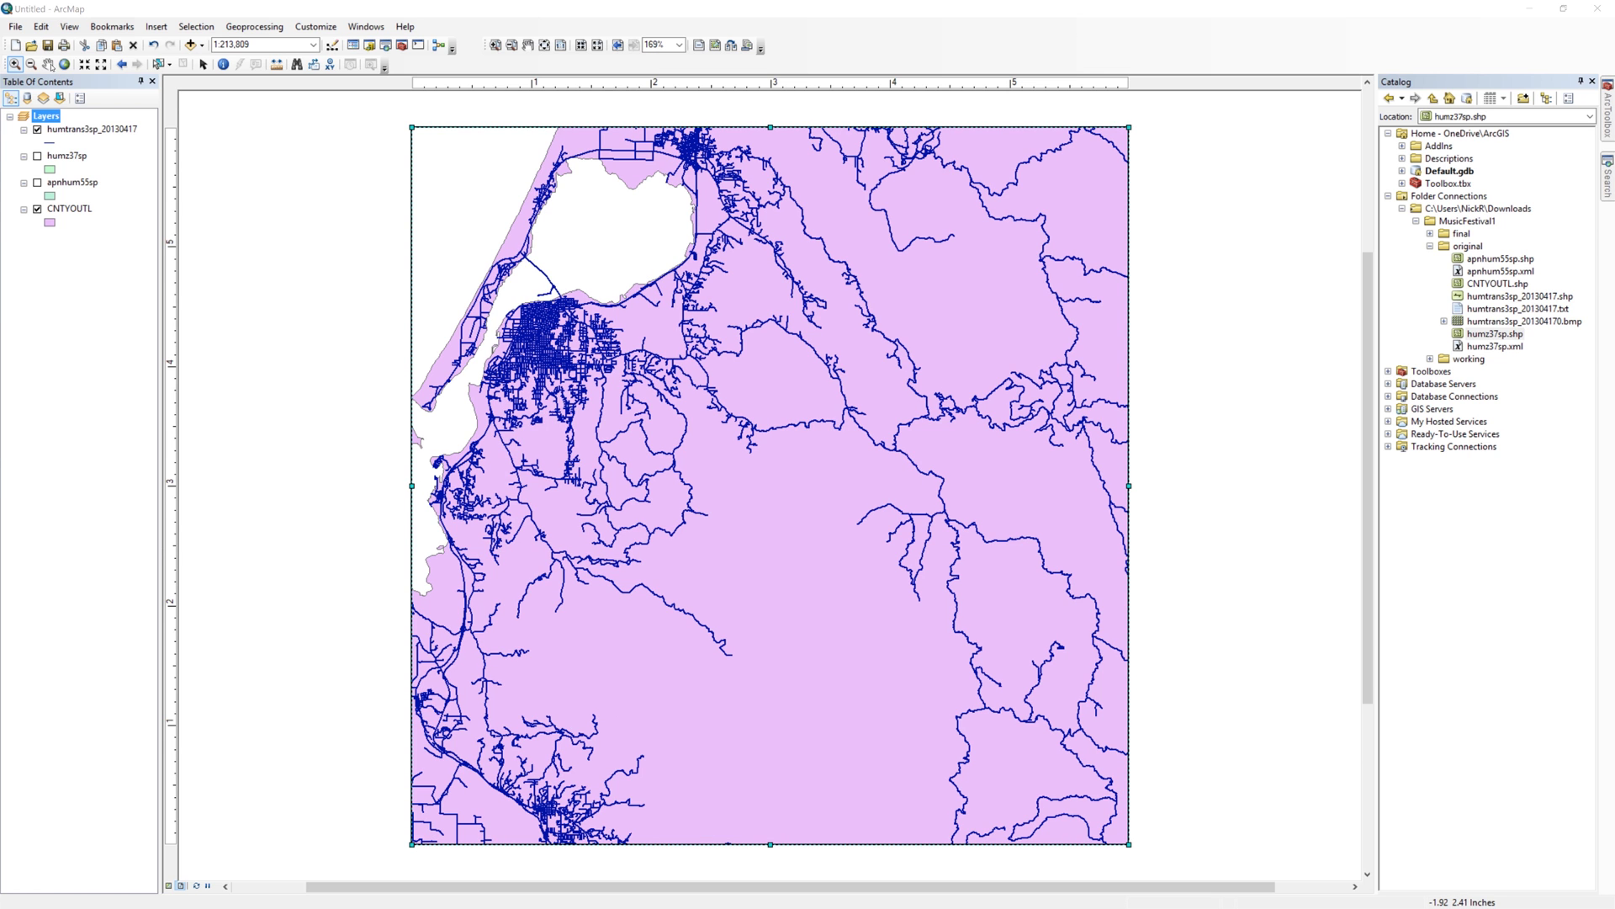
pyautogui.moveTo(631, 479); pyautogui.dragTo(750, 531)
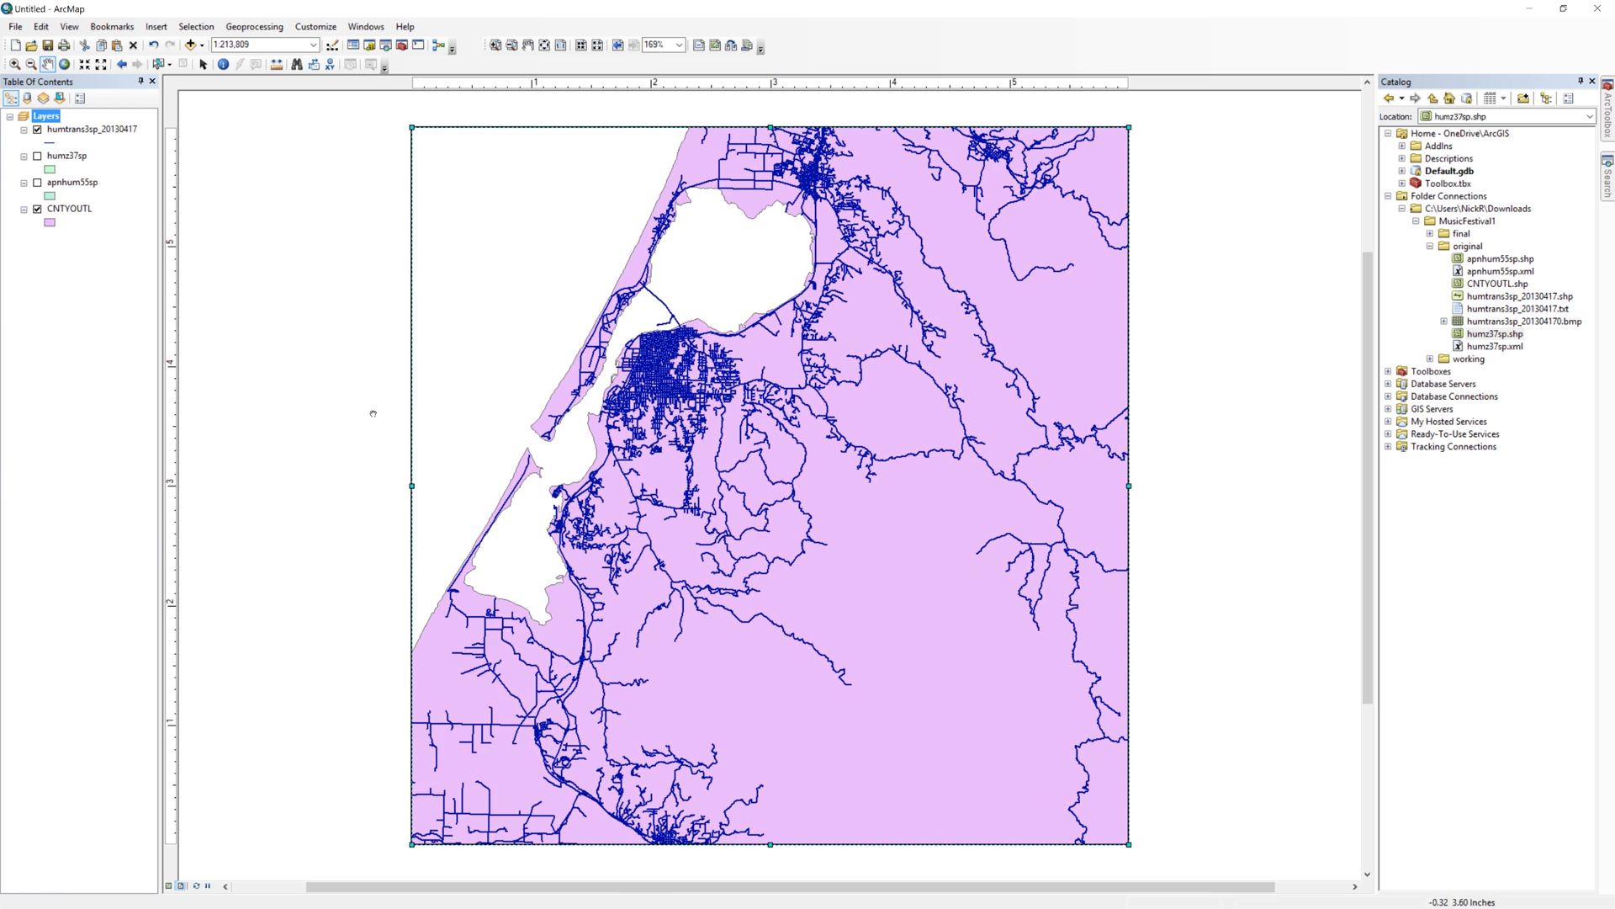
# Bookmark the current bay close-up as 'Humboldt Bay'.
pyautogui.click(111, 26)
pyautogui.click(140, 41)
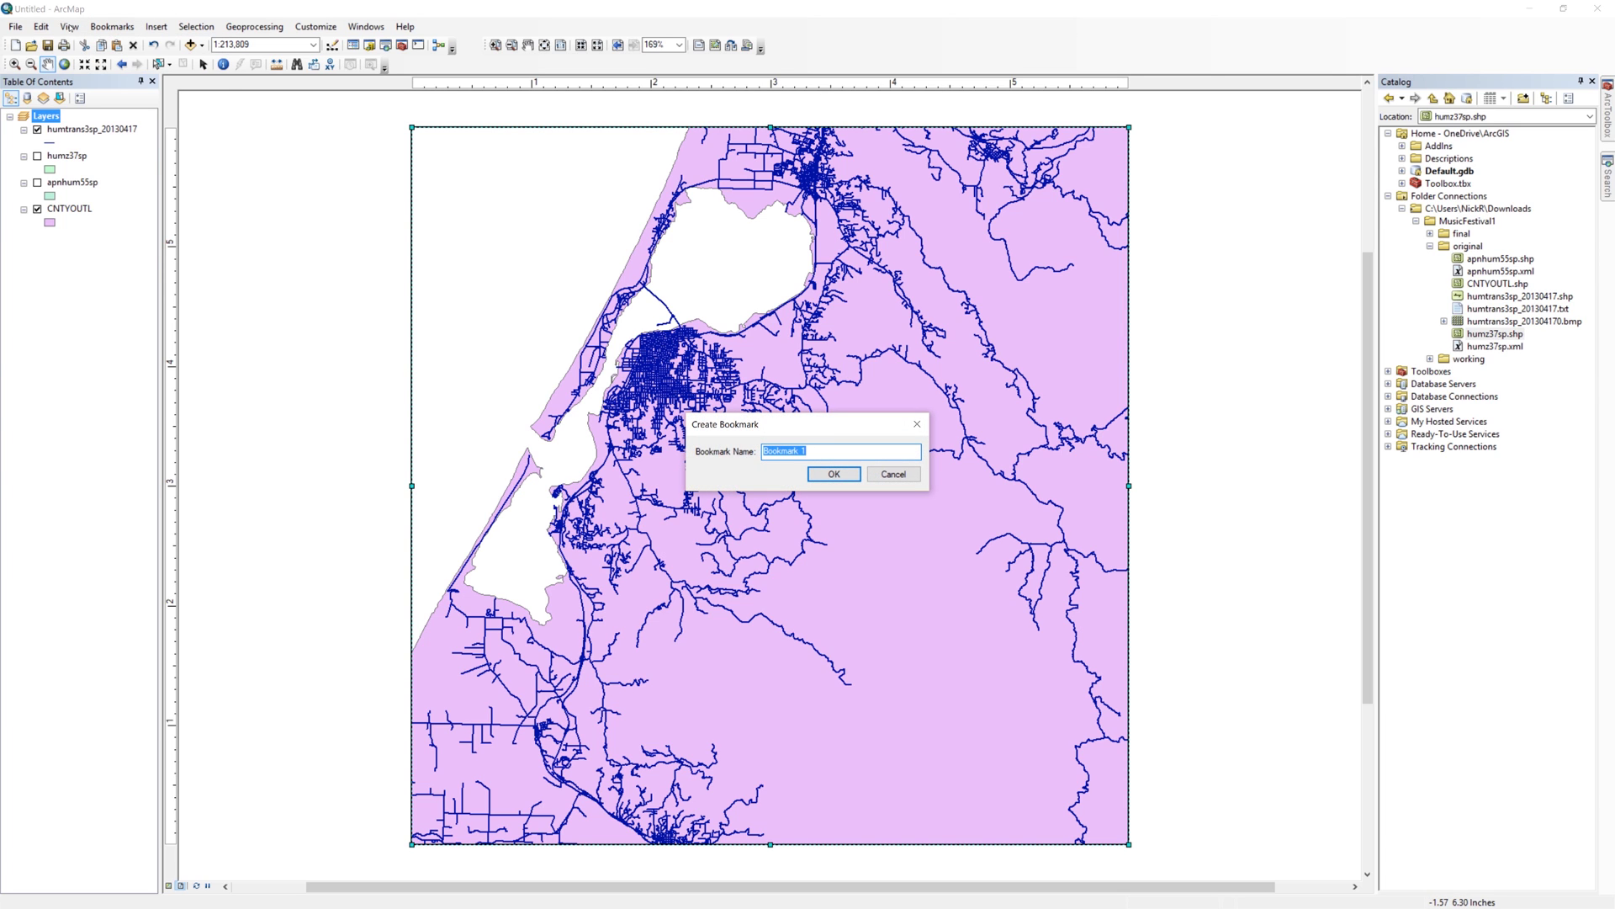
pyautogui.write('Humboldt ')
pyautogui.write('Bay')
pyautogui.click(831, 473)
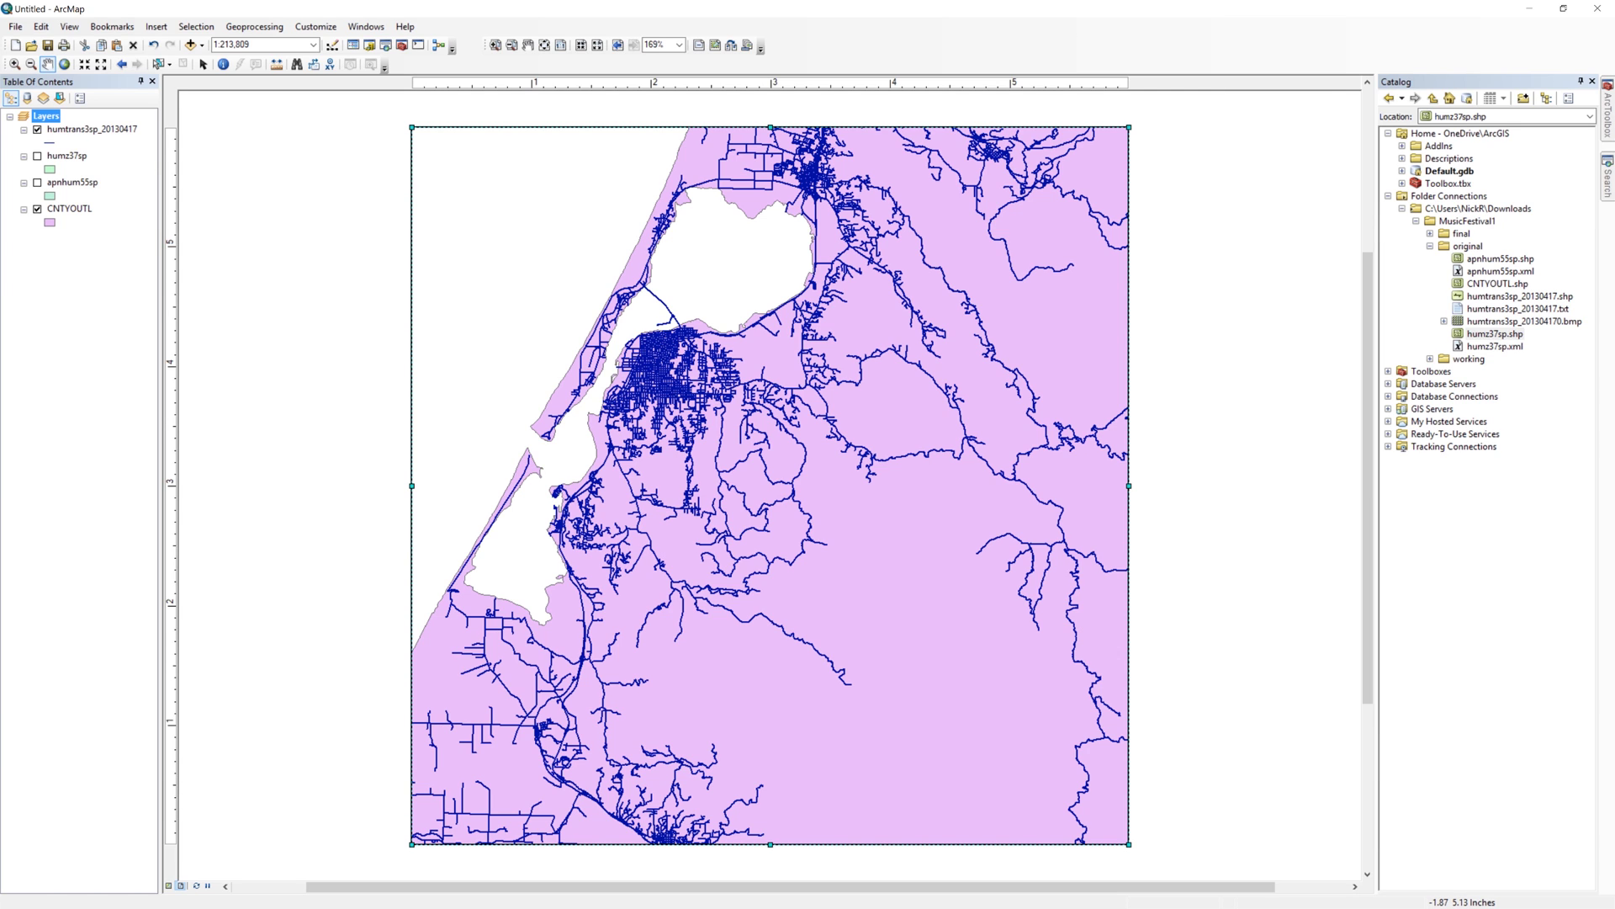
# Give the Layers data frame a Lt Cyan background and a thick dark border.
pyautogui.rightClick(58, 115)
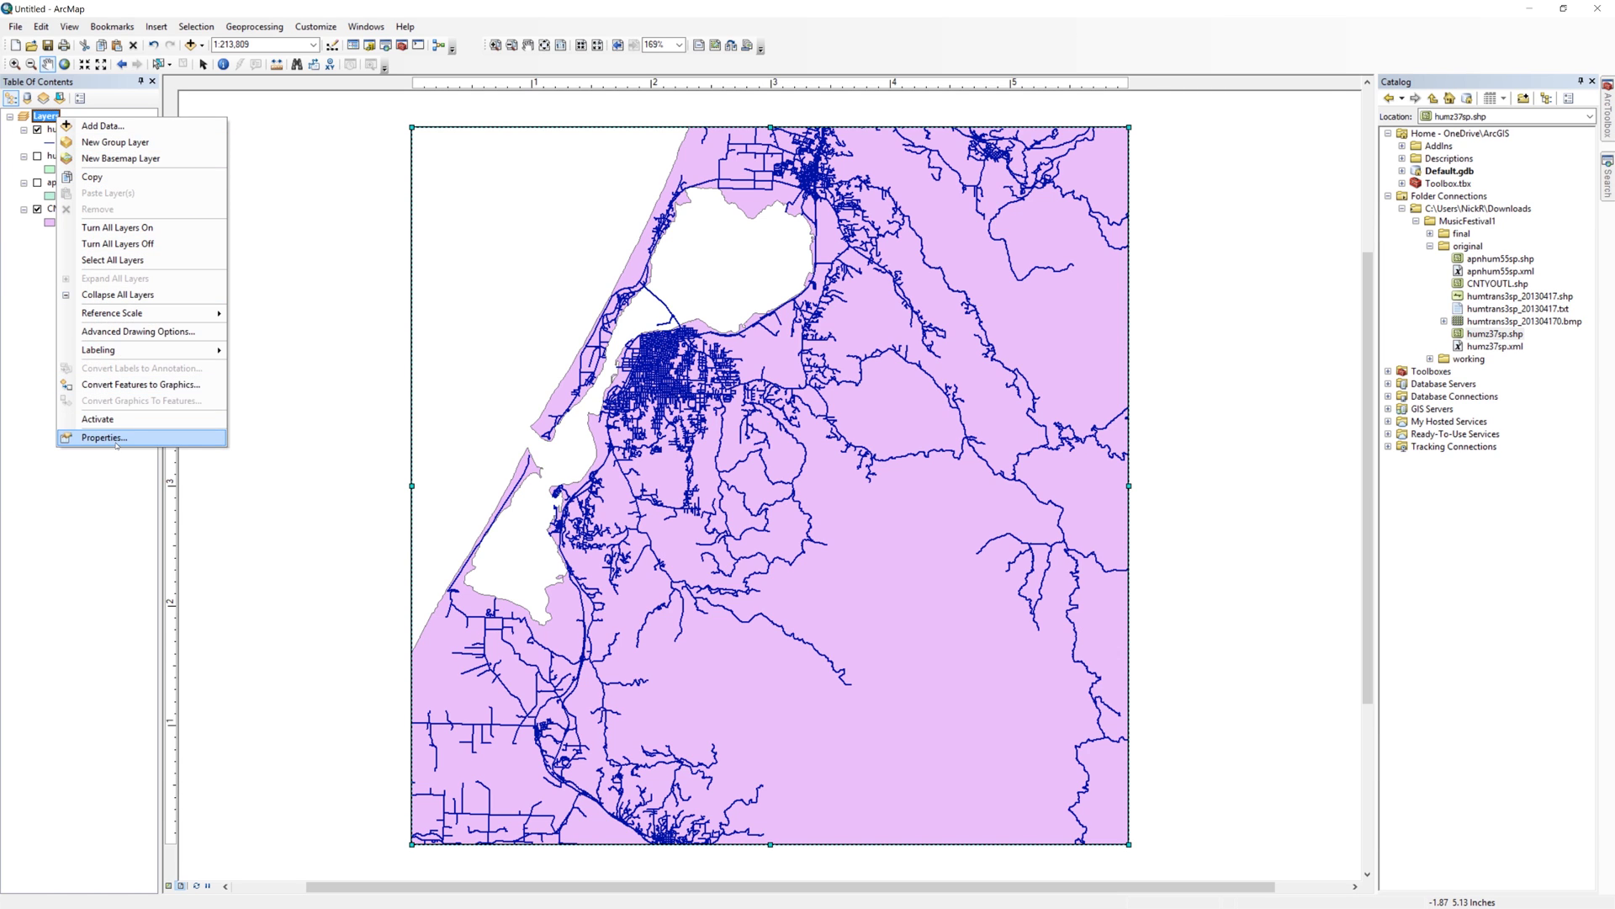
pyautogui.click(103, 438)
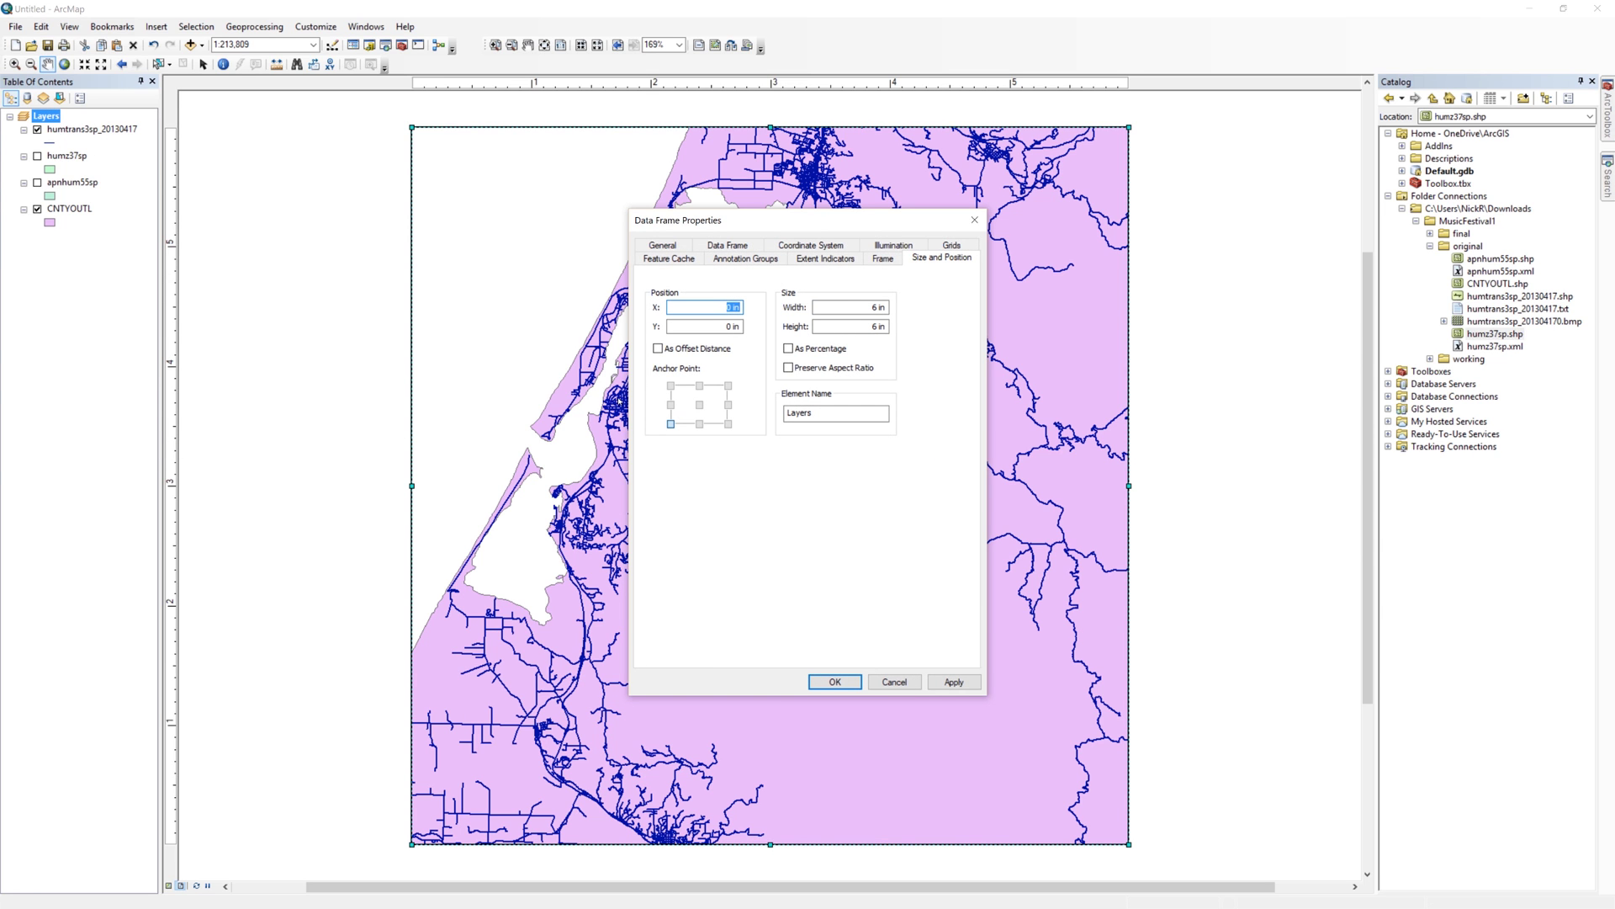
pyautogui.click(883, 259)
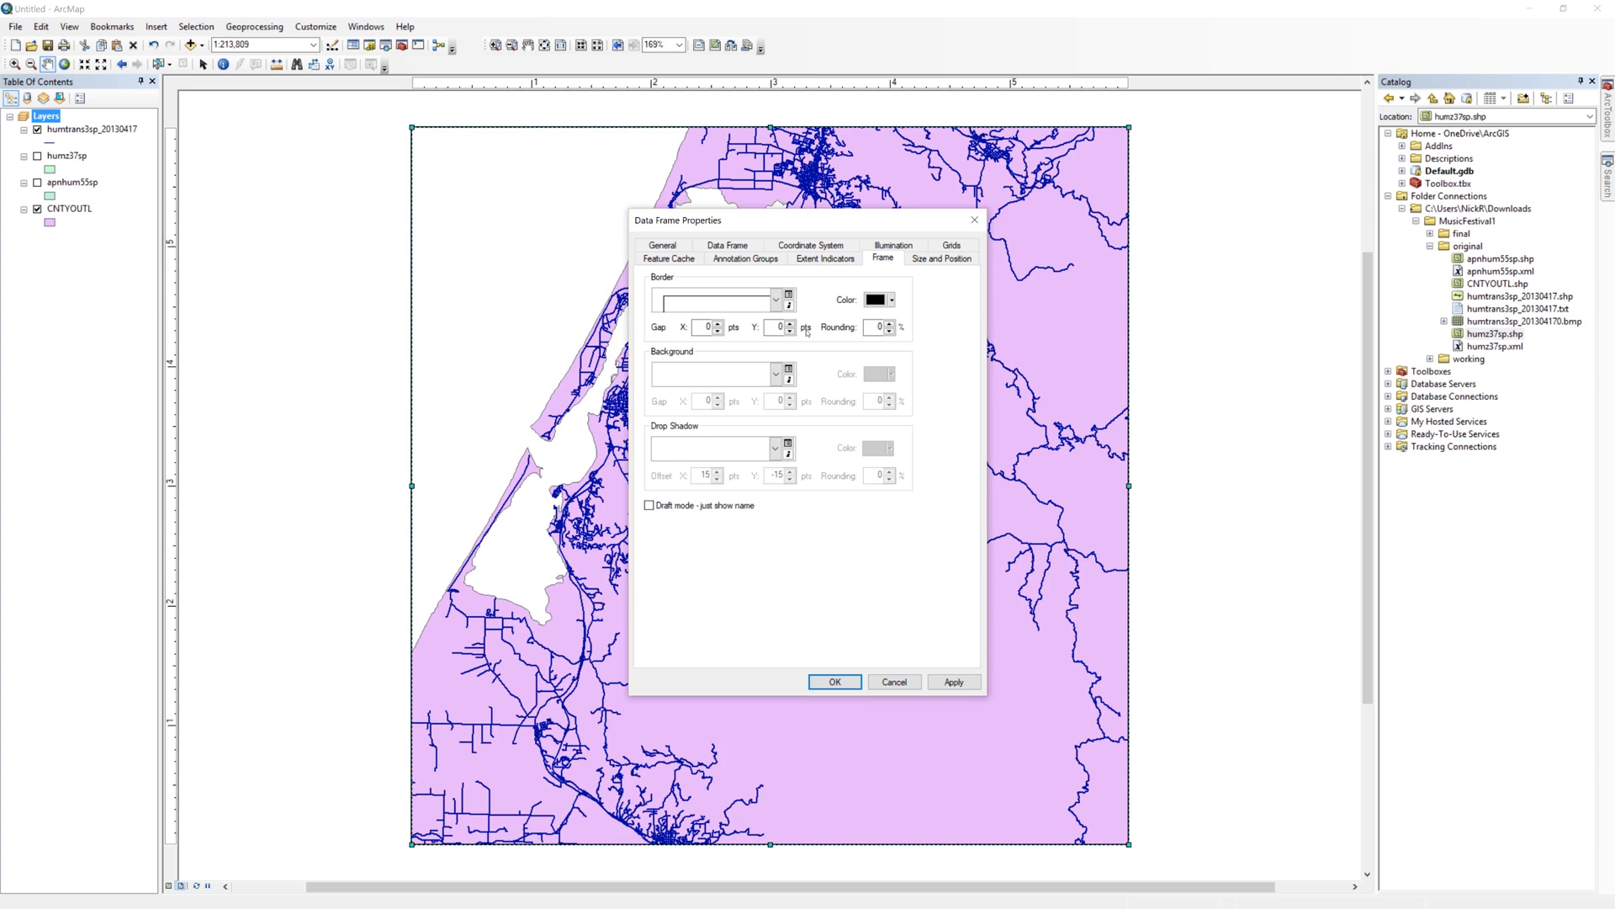
pyautogui.click(776, 373)
pyautogui.click(701, 416)
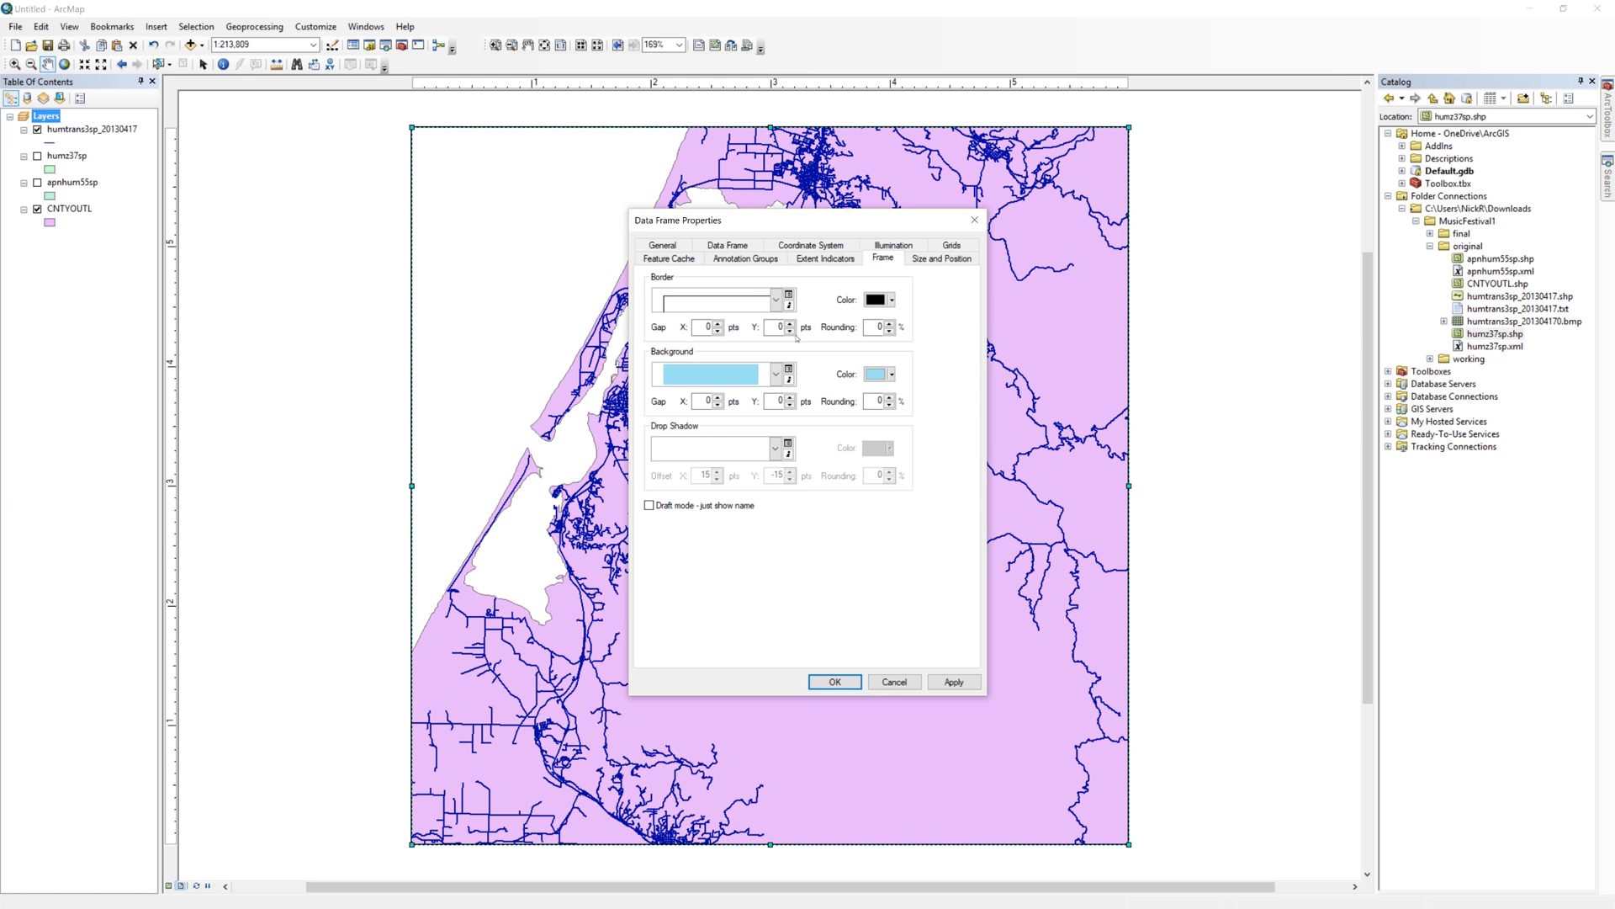
pyautogui.click(776, 299)
pyautogui.click(707, 520)
pyautogui.click(891, 300)
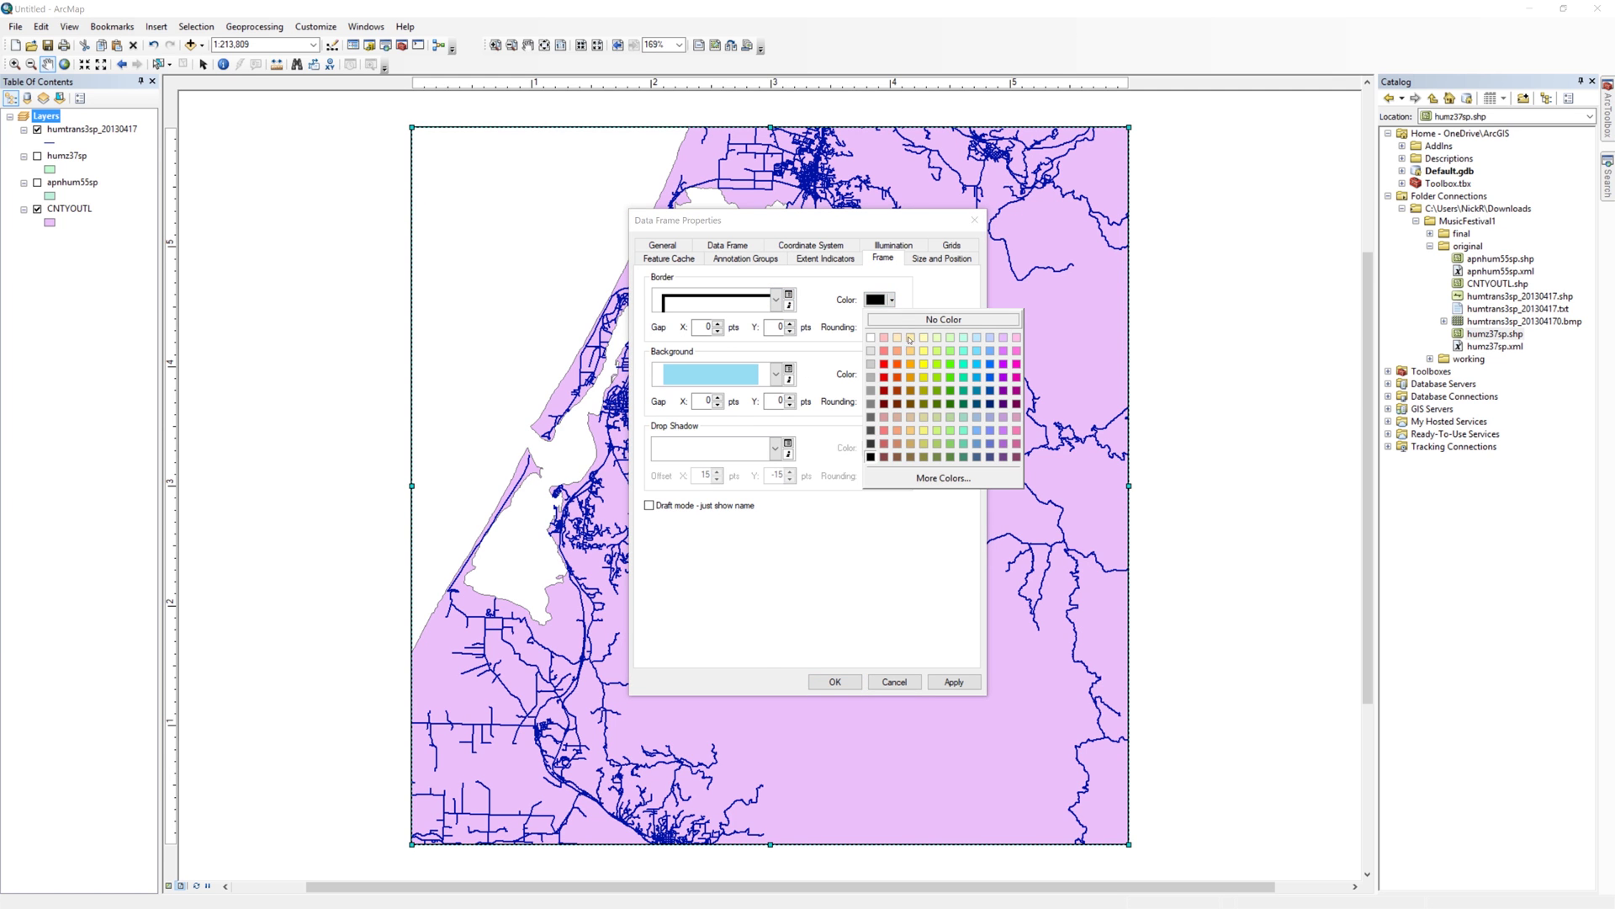
pyautogui.click(875, 404)
pyautogui.click(837, 682)
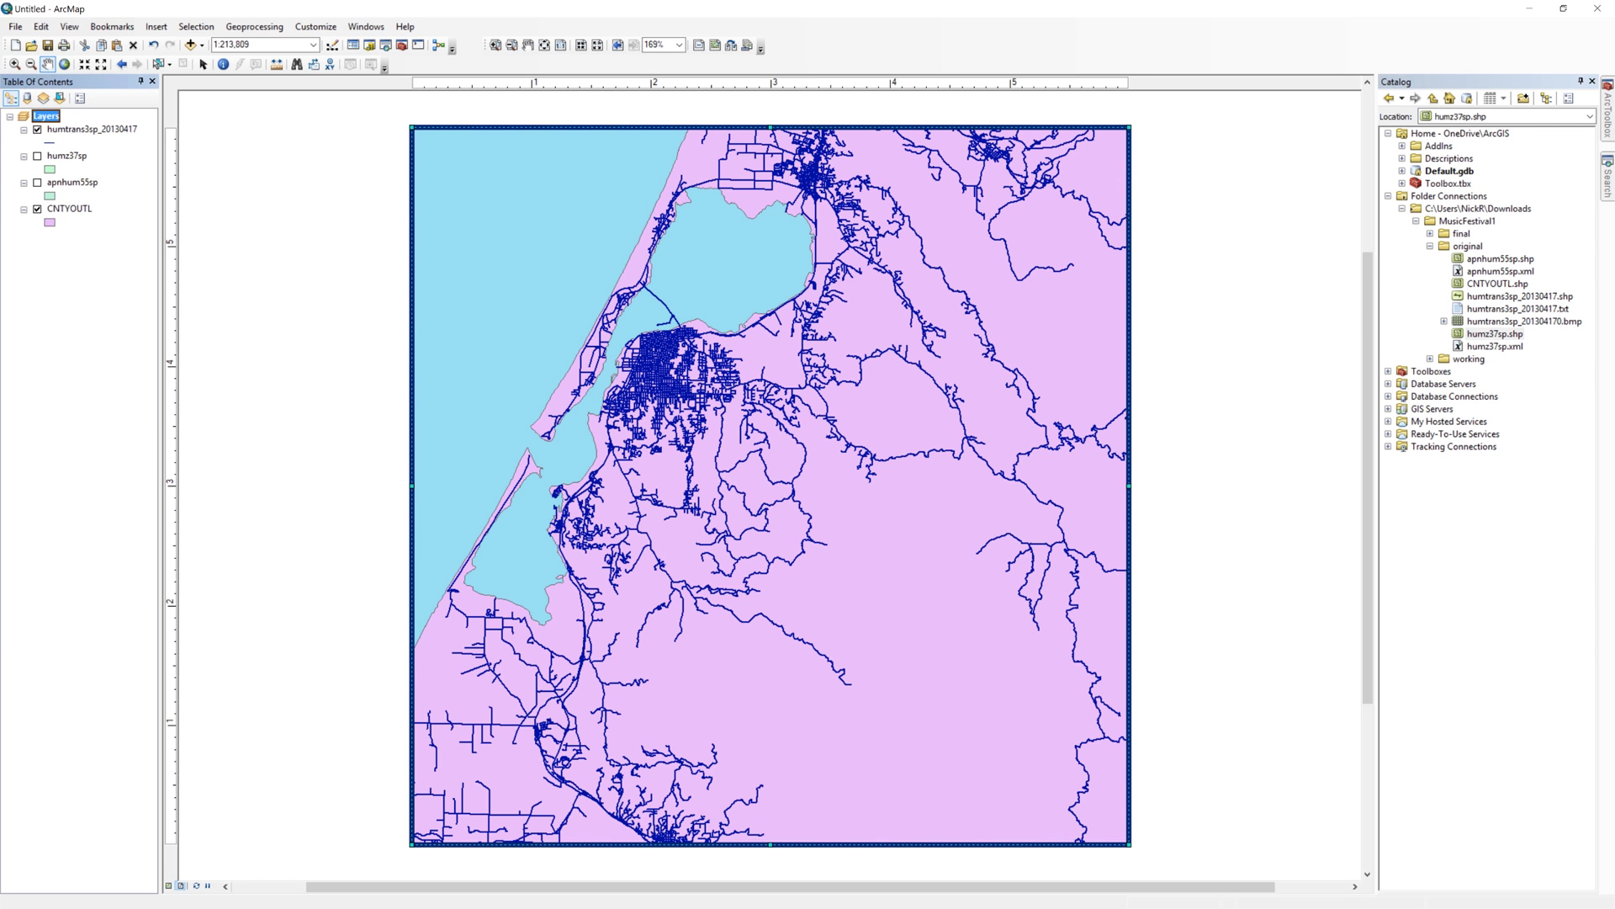
# Change the CNTYOUTL county symbol to a light grey fill with a new outline colour.
pyautogui.click(50, 222)
pyautogui.click(663, 401)
pyautogui.click(658, 452)
pyautogui.click(663, 451)
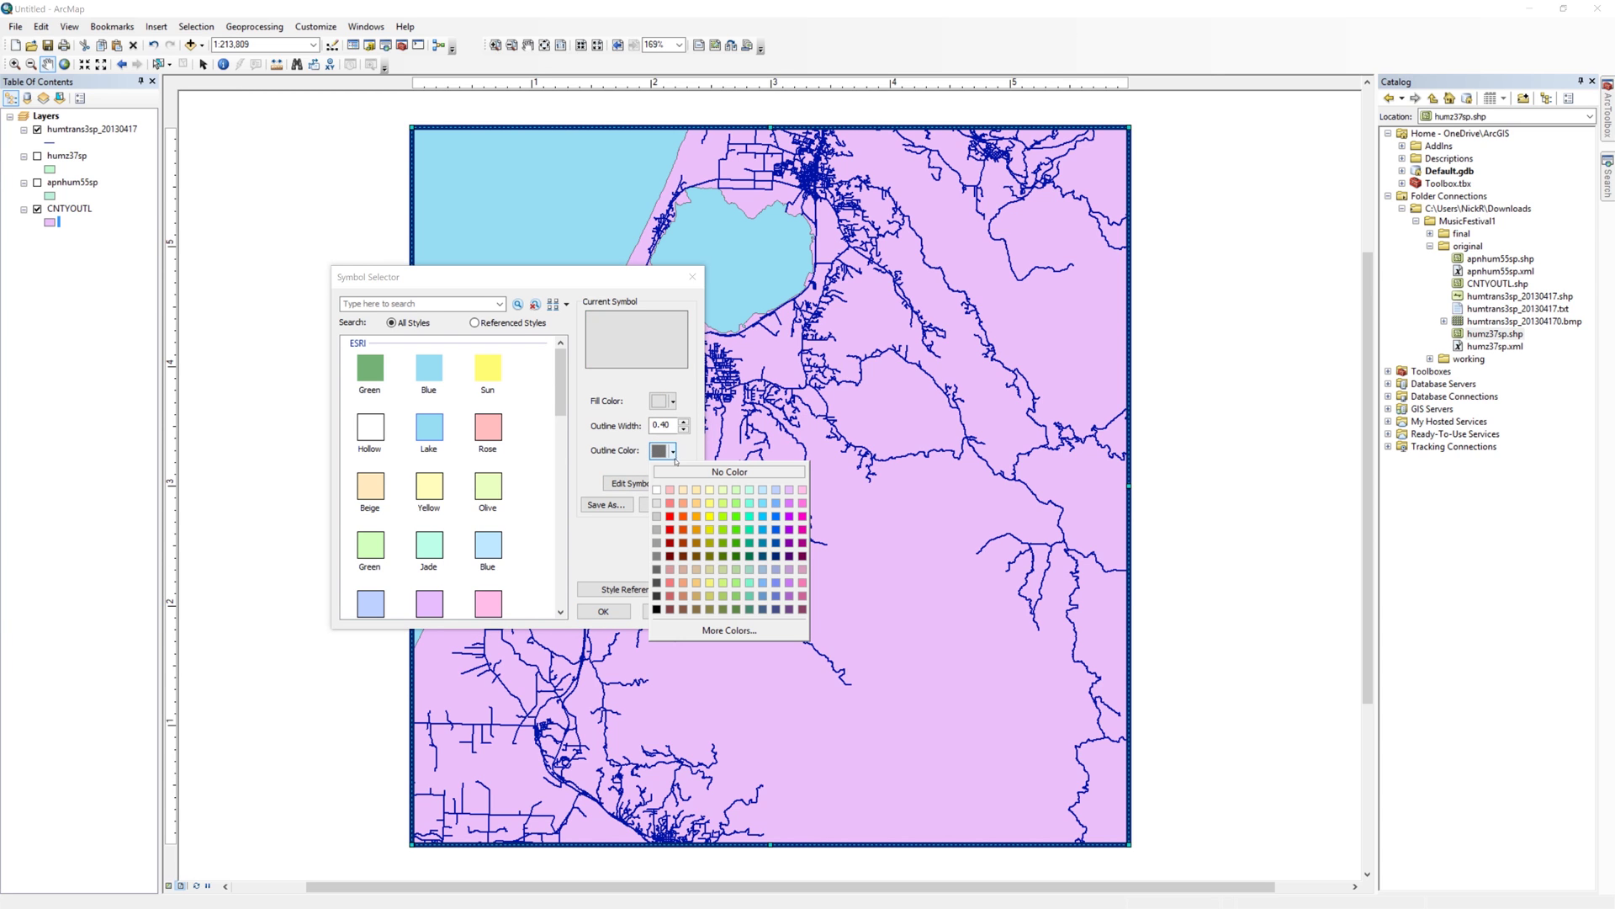
pyautogui.click(776, 543)
pyautogui.click(603, 611)
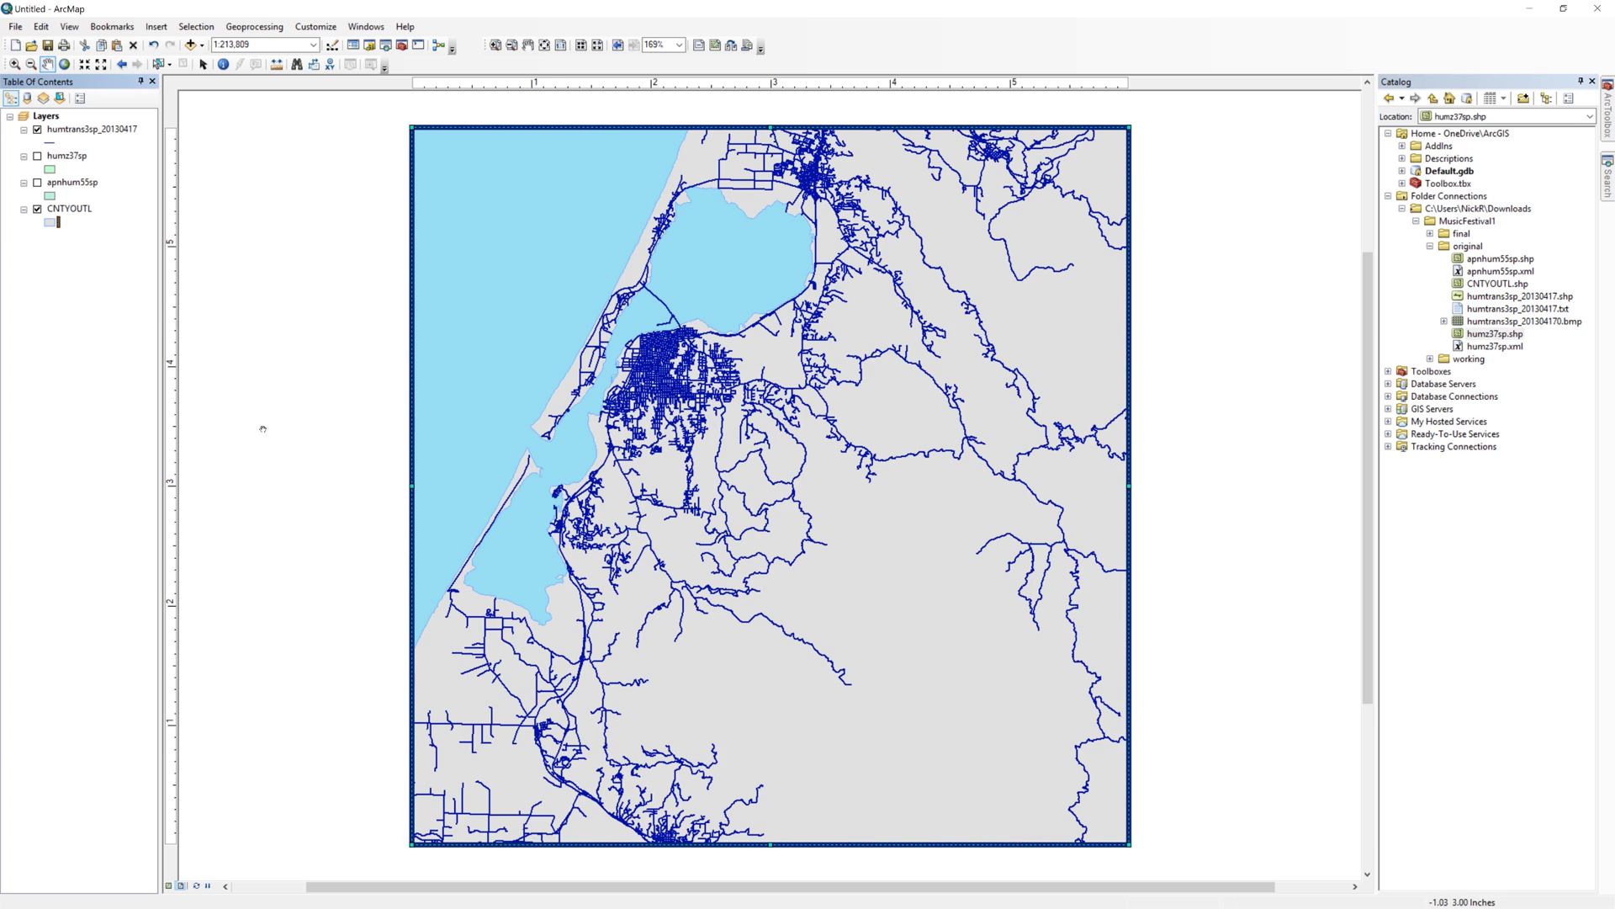
# Draw the road lines as thin 0.25-width brown lines.
pyautogui.click(57, 142)
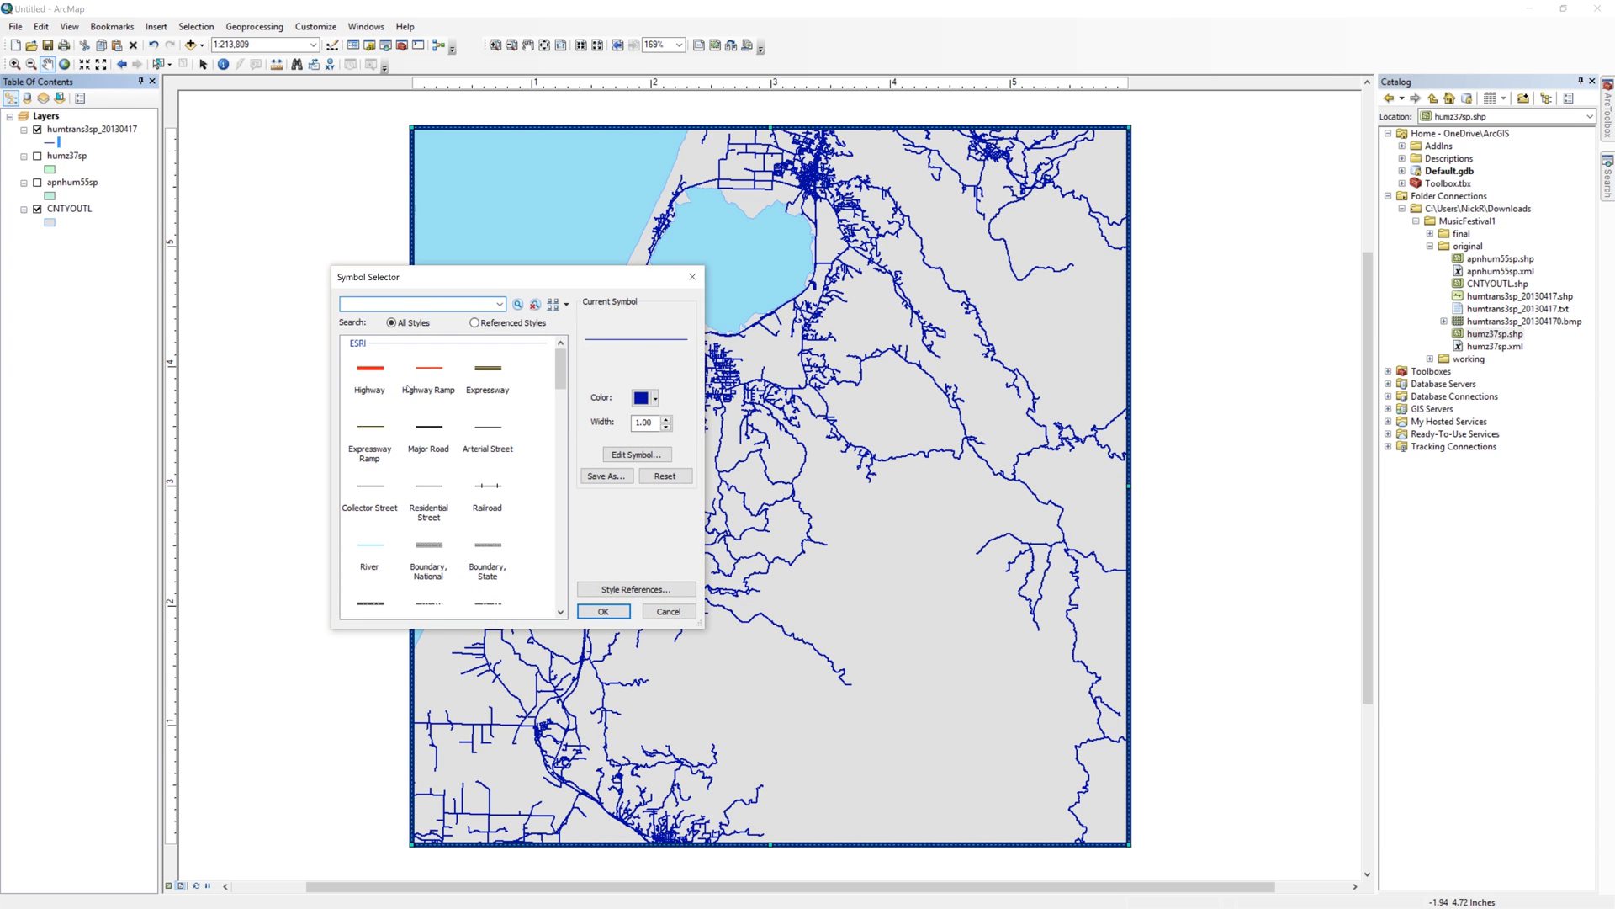
pyautogui.click(658, 399)
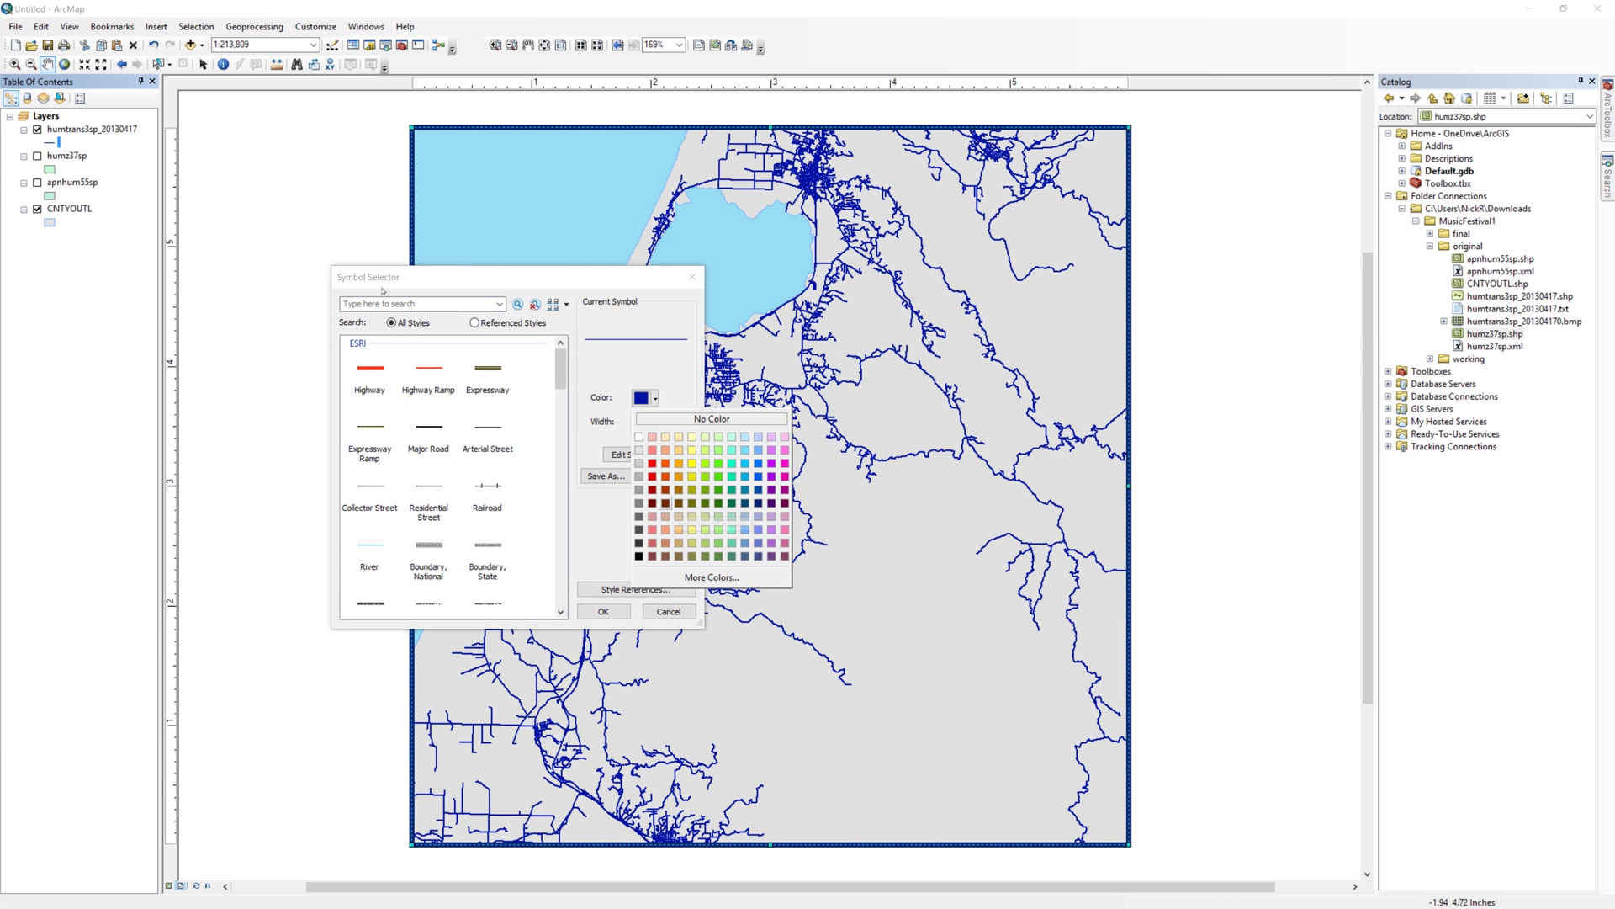
pyautogui.click(664, 504)
pyautogui.write('0.2')
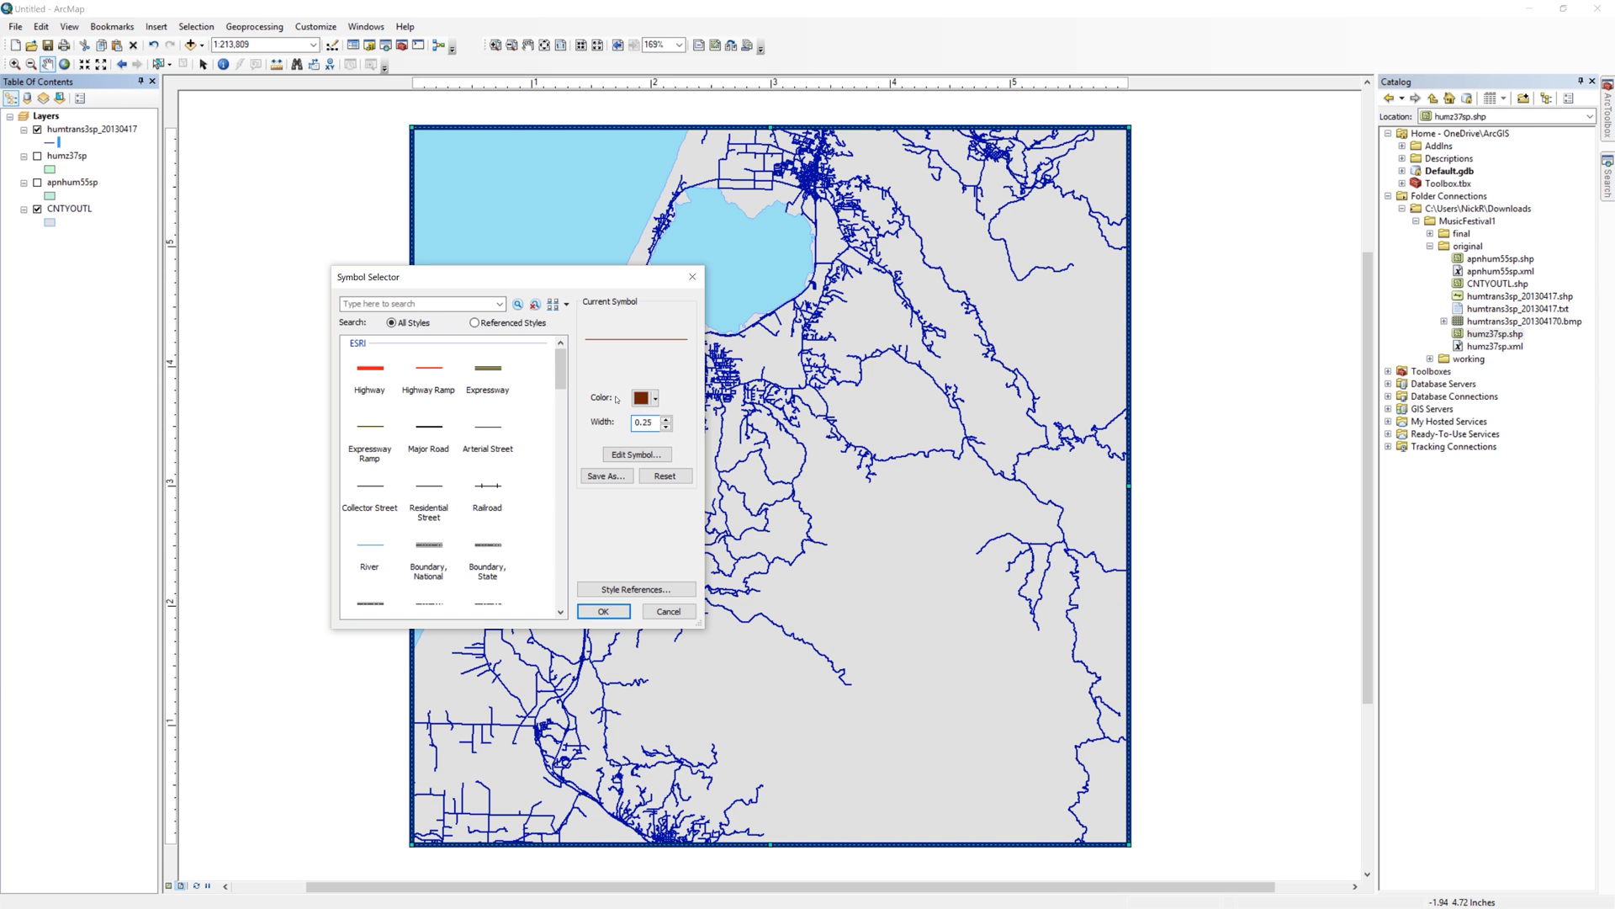
pyautogui.write('5')
pyautogui.press('Return')
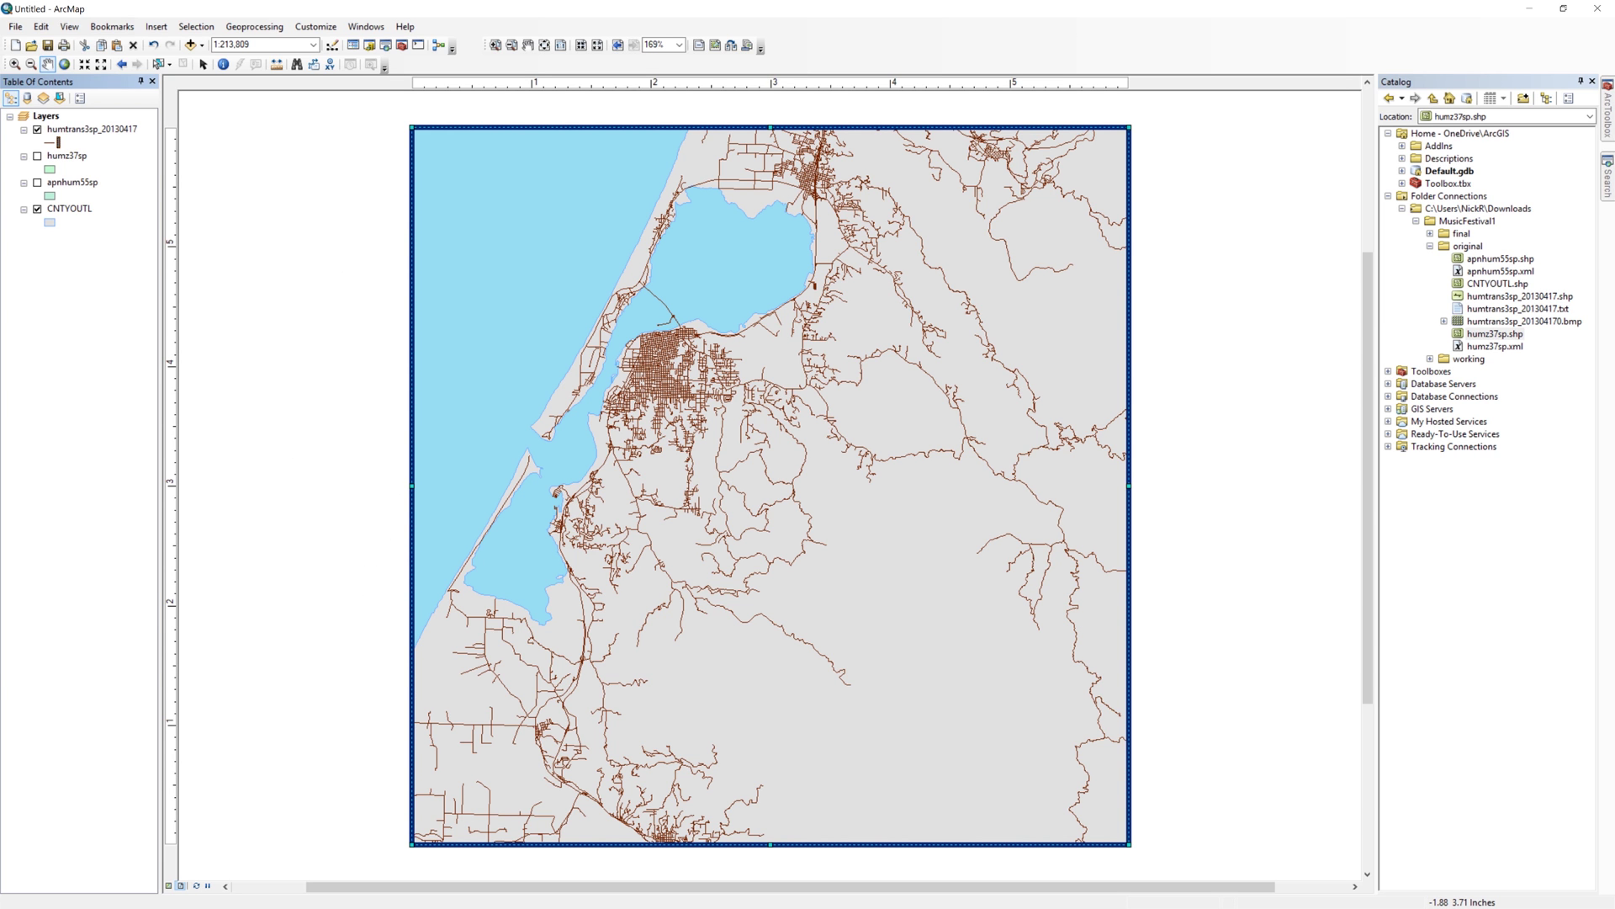
# Turn on the Draw toolbar and dock it at the bottom of the window.
pyautogui.click(54, 142)
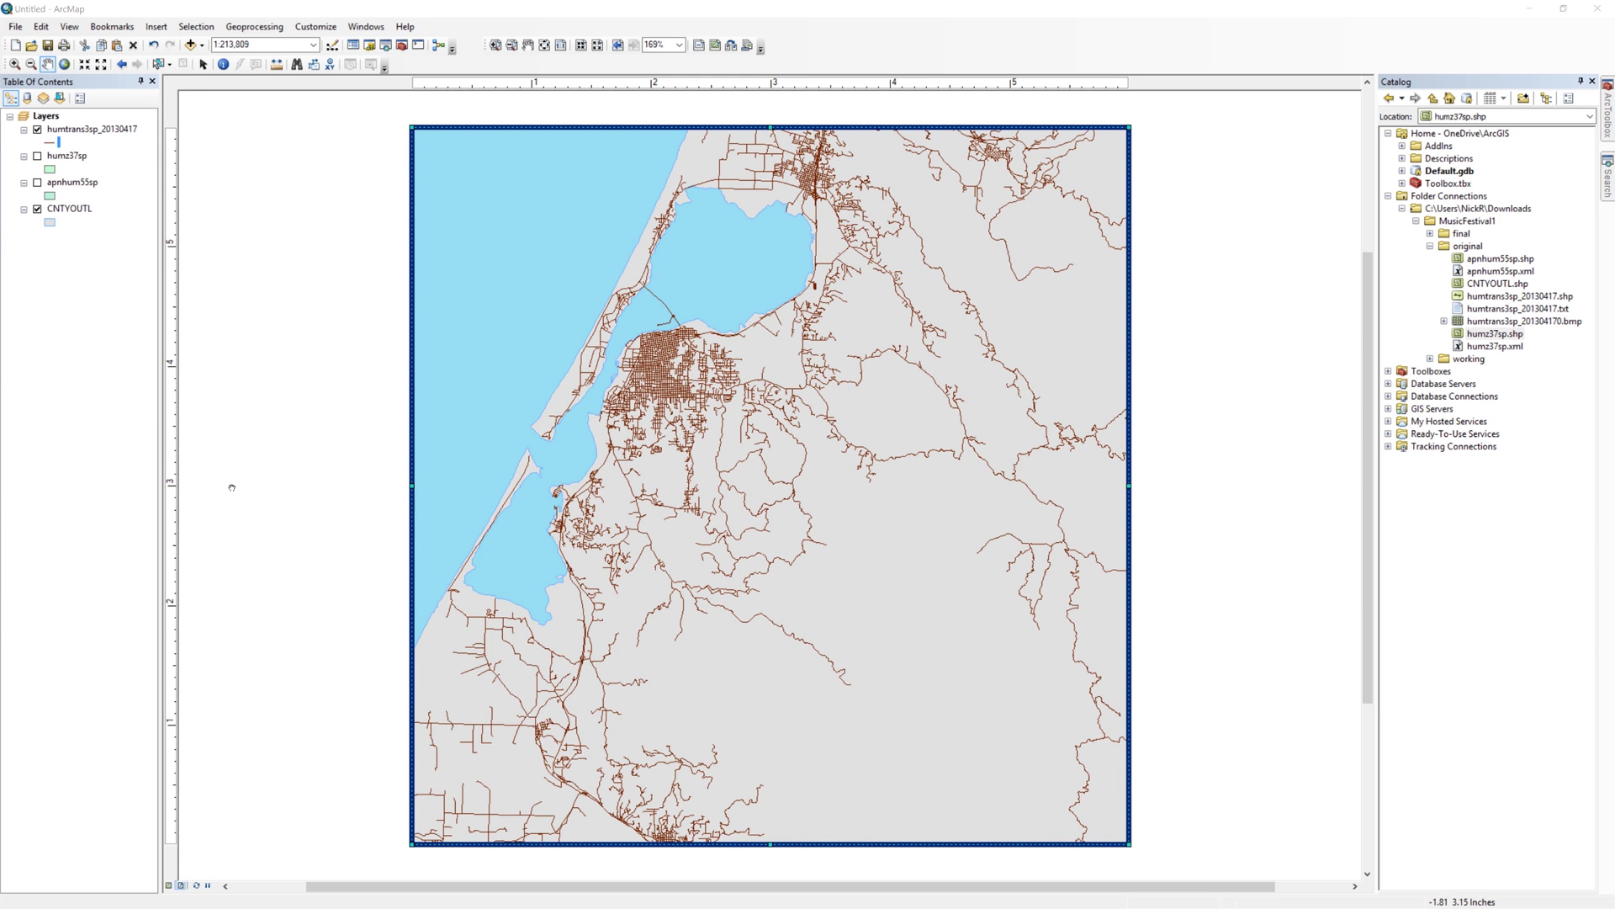
pyautogui.rightClick(887, 46)
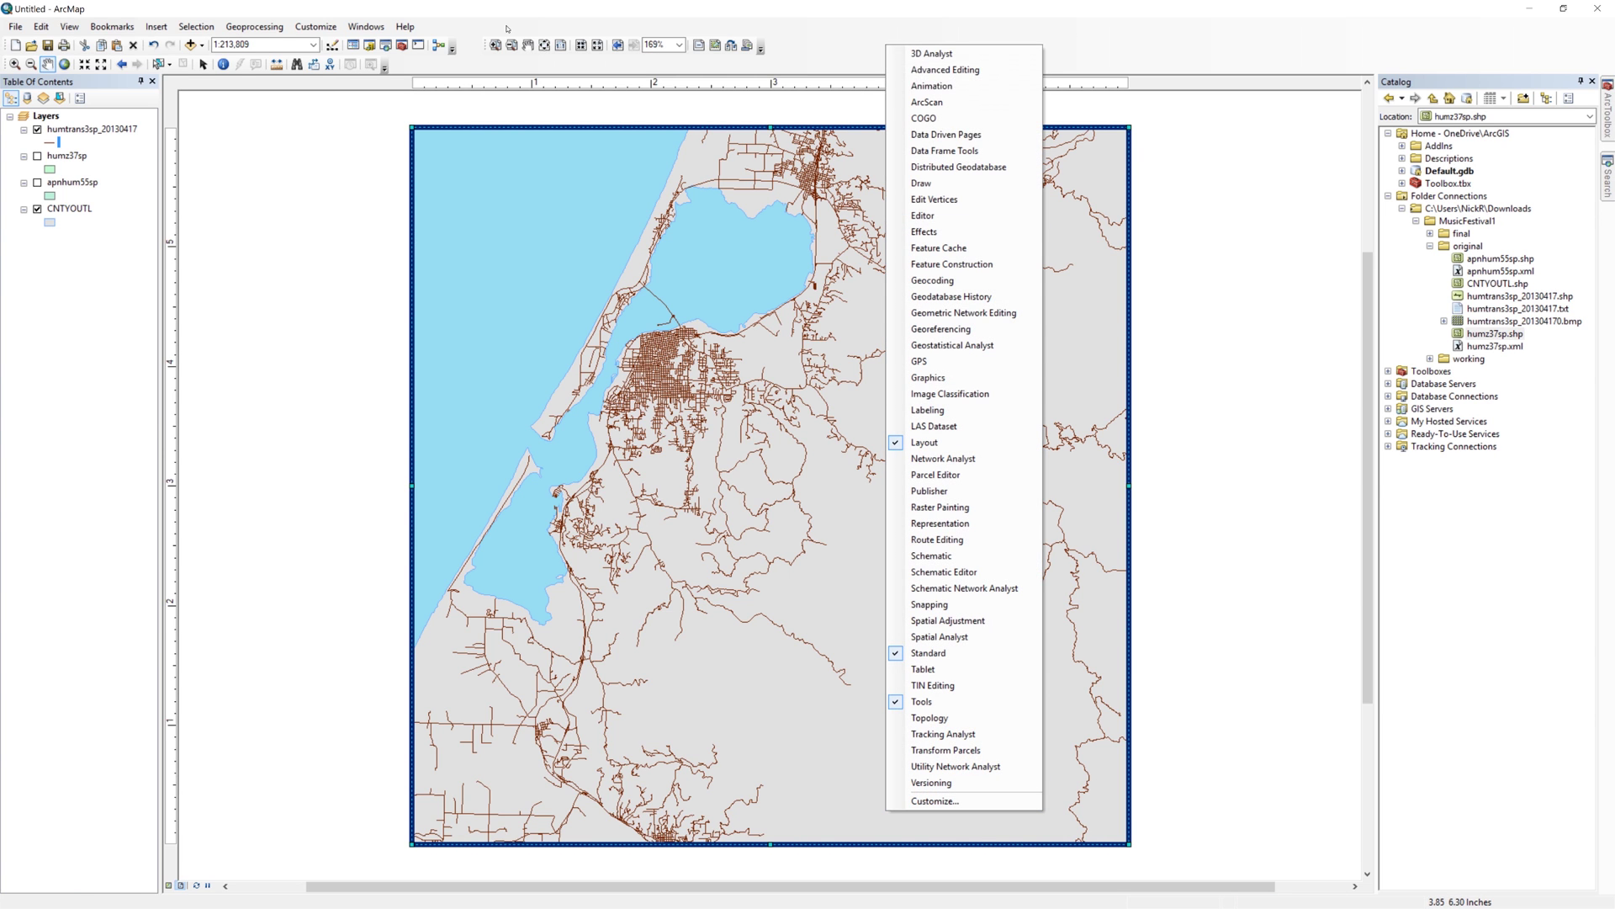
pyautogui.click(921, 182)
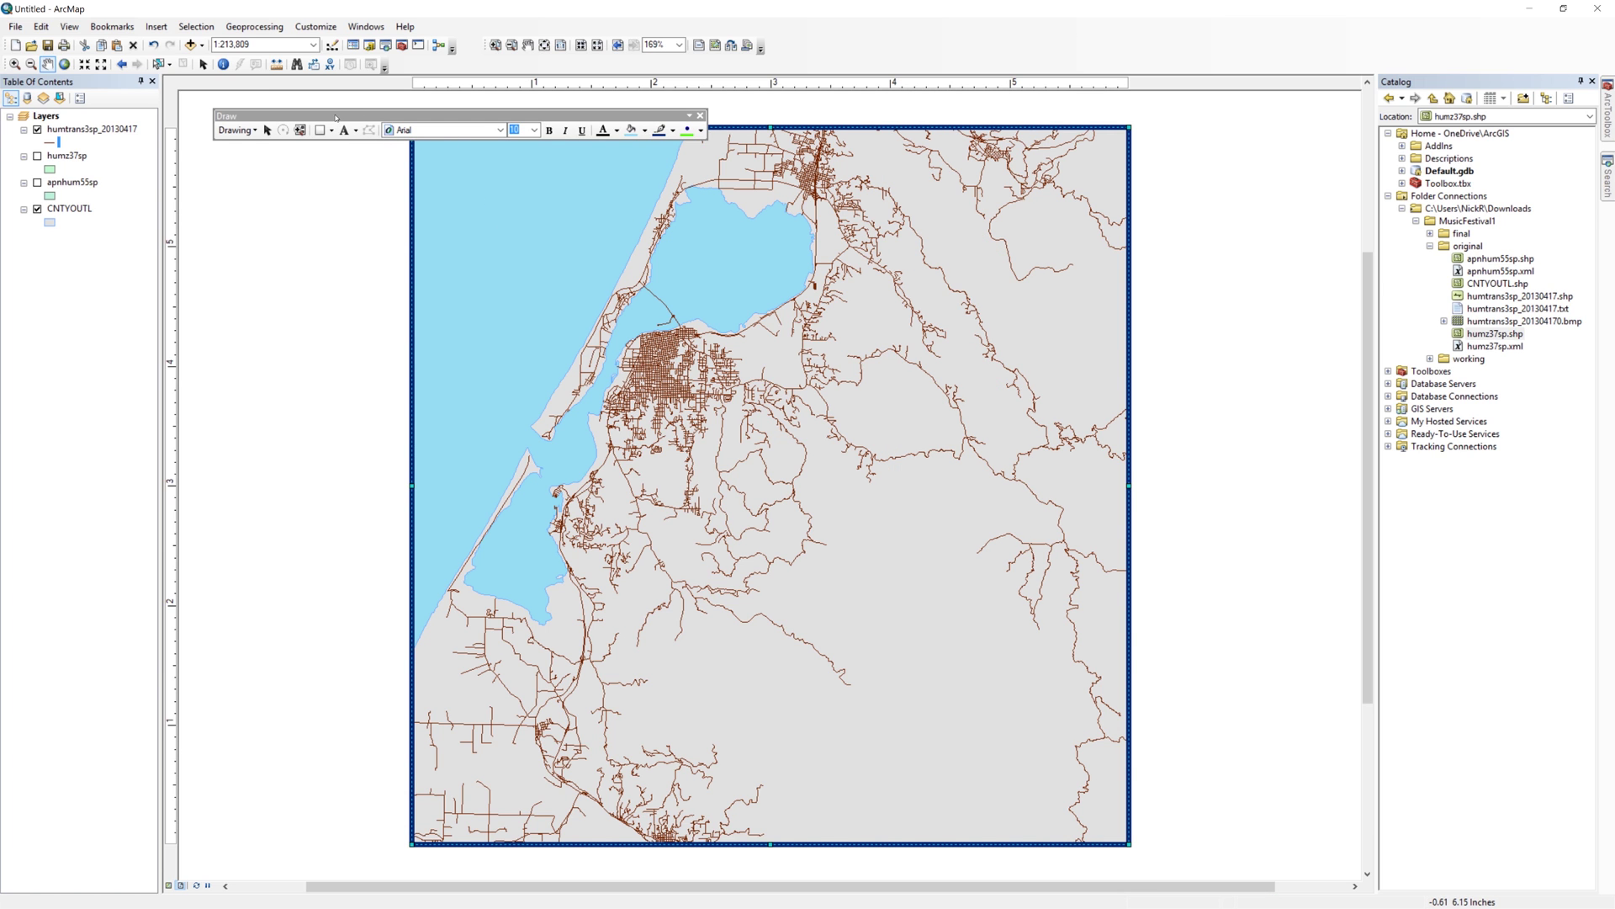
pyautogui.moveTo(336, 117); pyautogui.dragTo(691, 890)
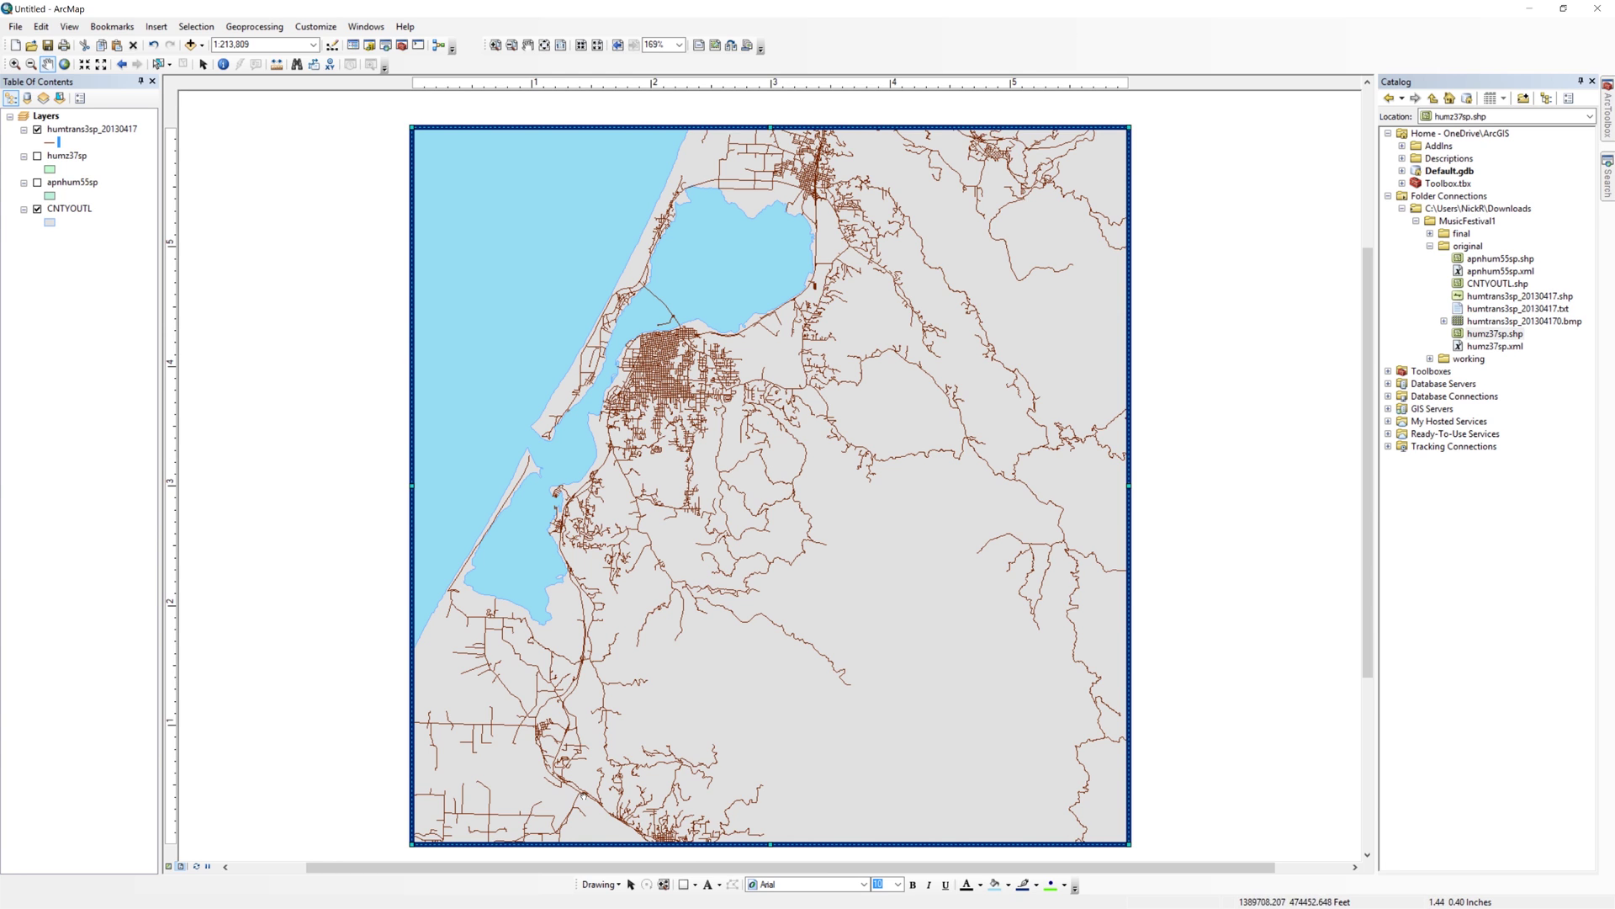
# Draw a rectangle spanning the bottom edge of the map layout.
pyautogui.click(694, 887)
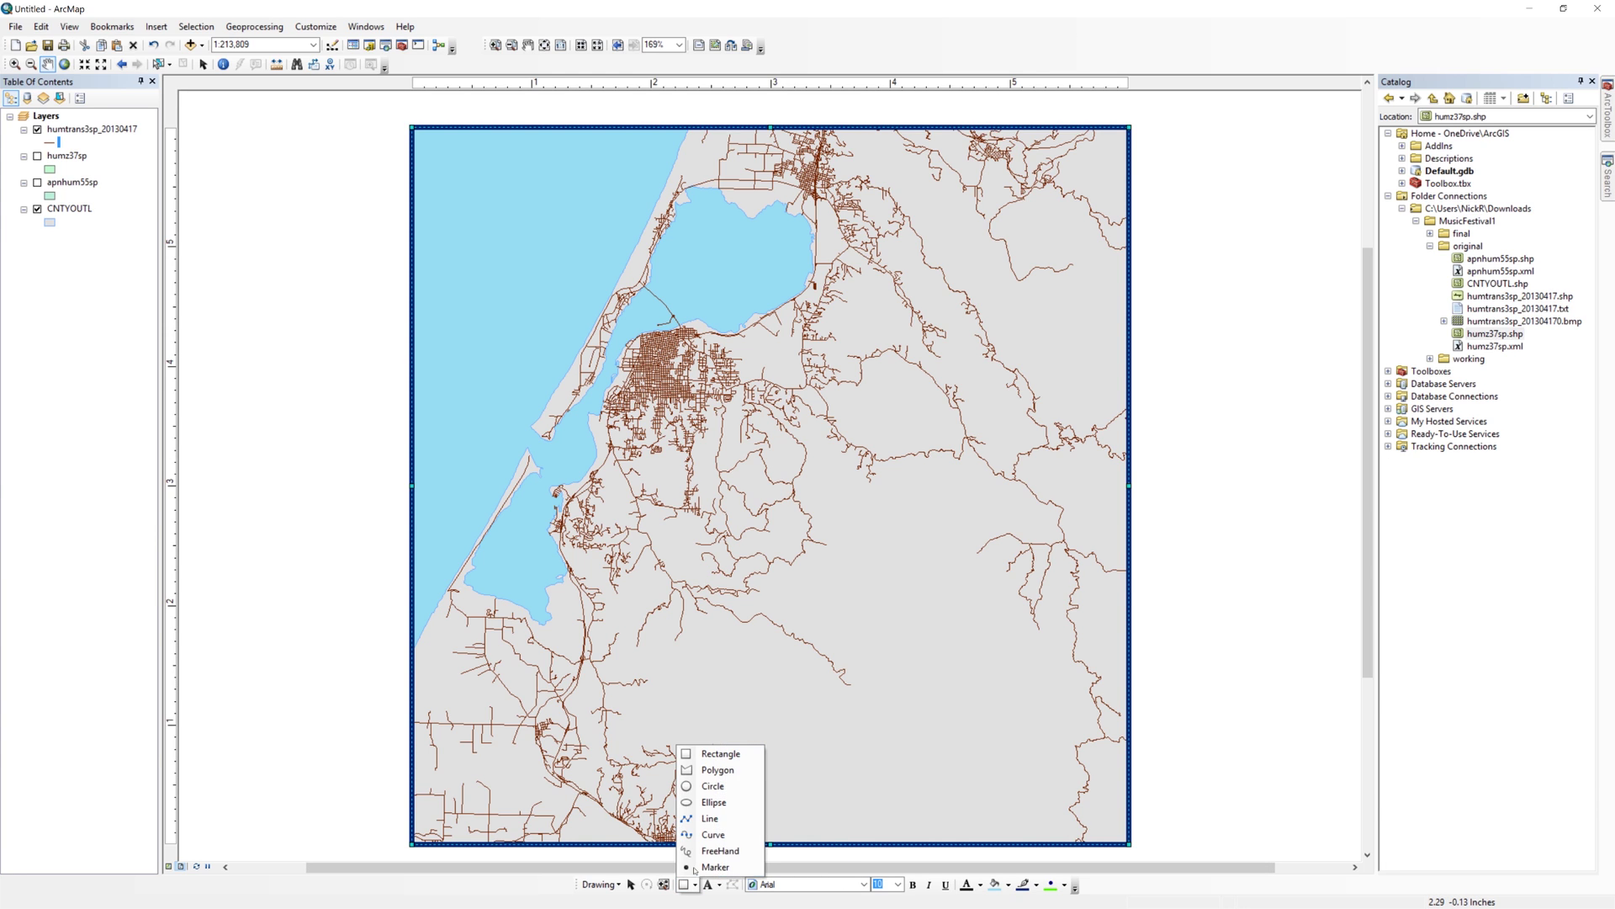
pyautogui.click(718, 755)
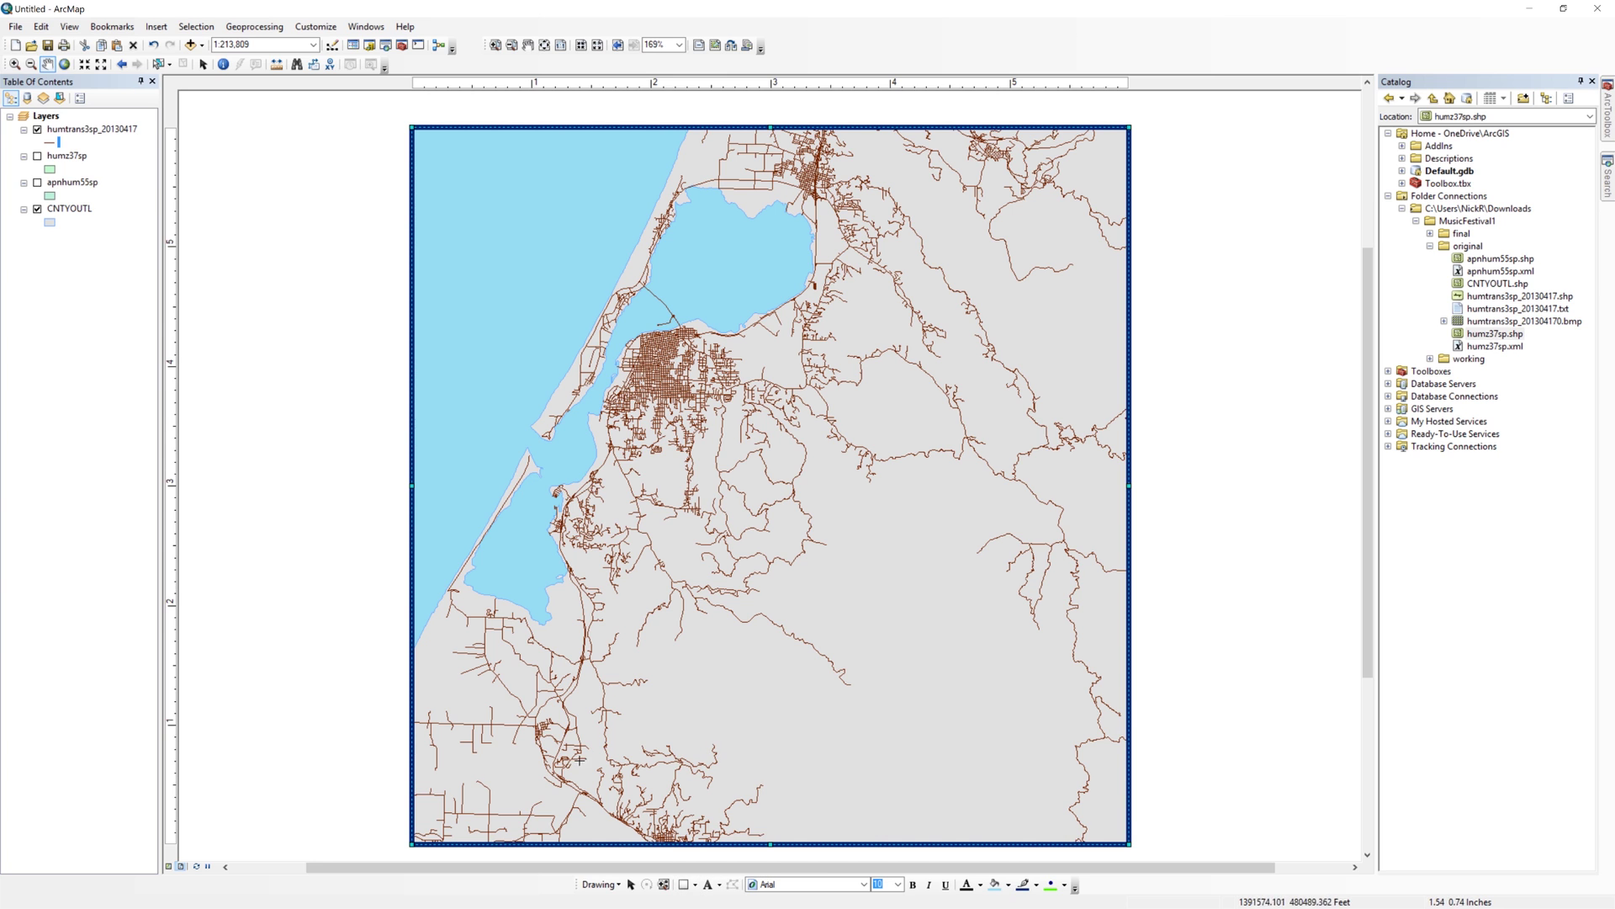
pyautogui.moveTo(932, 804); pyautogui.dragTo(100, 595)
pyautogui.rightClick(515, 547)
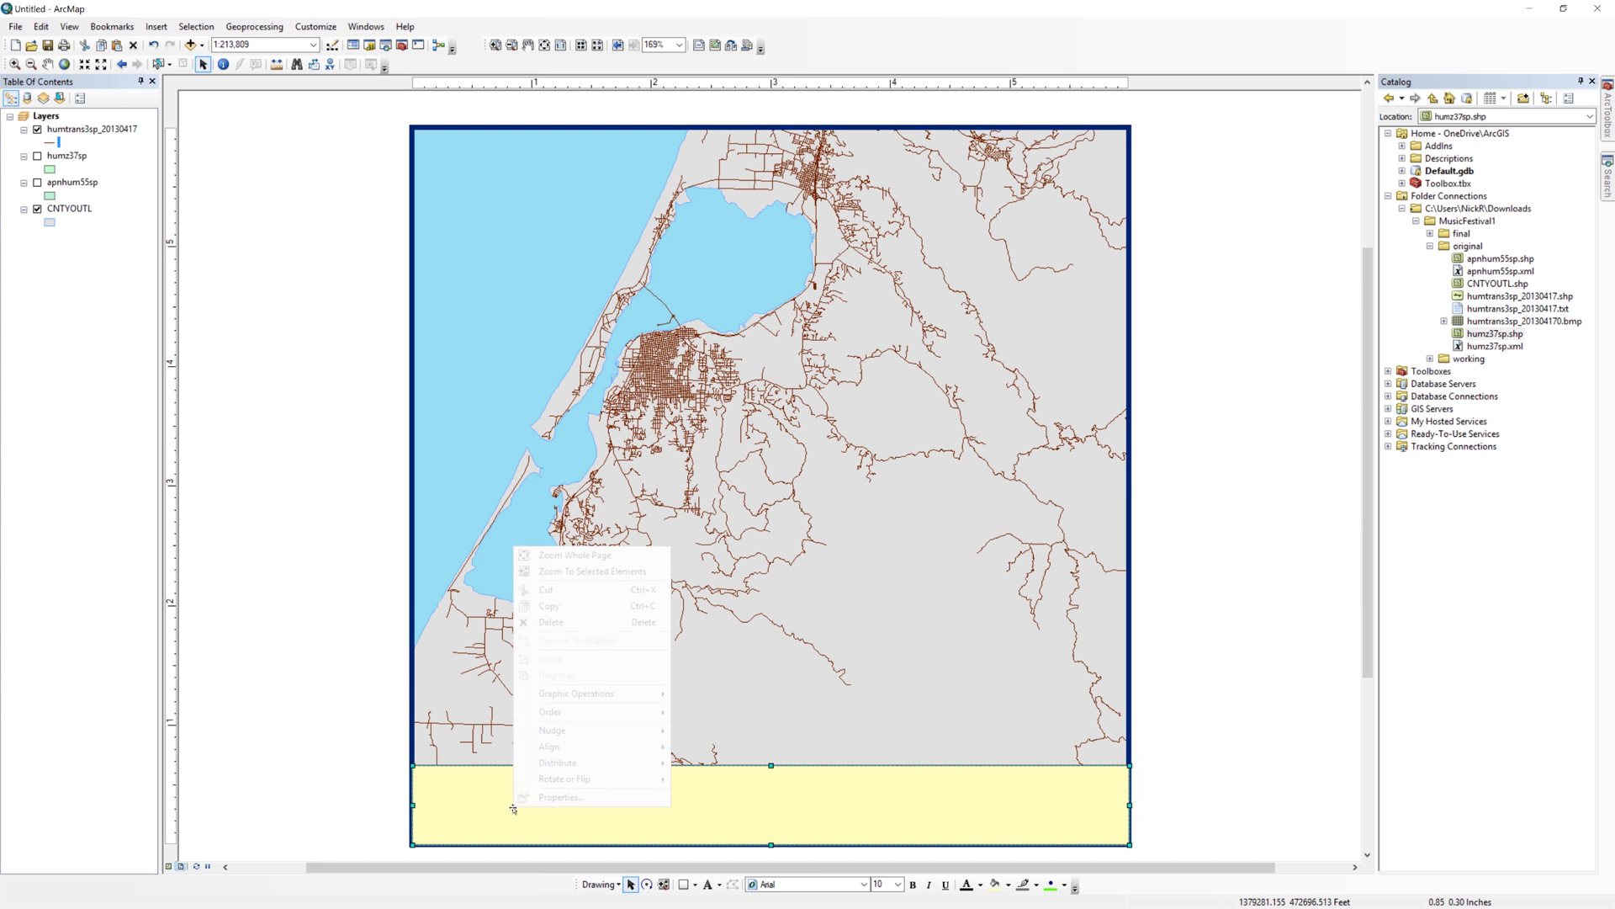
# Give the rectangle a light grey fill and a dark navy outline.
pyautogui.click(562, 797)
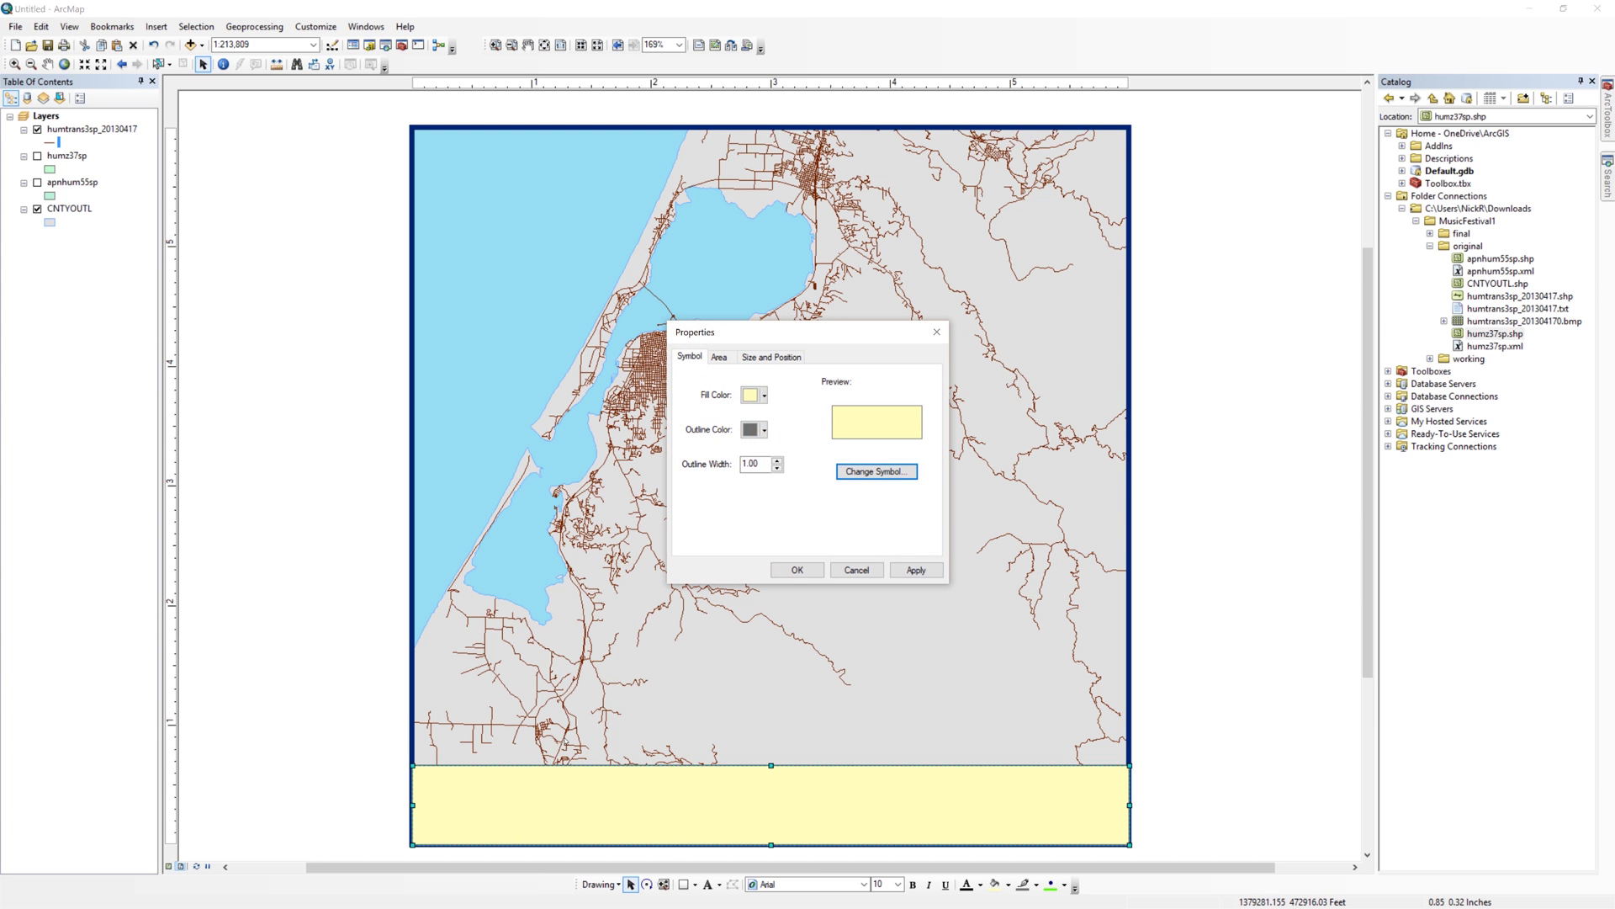
pyautogui.click(753, 394)
pyautogui.click(748, 433)
pyautogui.click(868, 535)
pyautogui.write('3')
pyautogui.click(914, 570)
# Size the rectangle to 6 by 0.5 inches at X 0, Y 0.
pyautogui.click(770, 356)
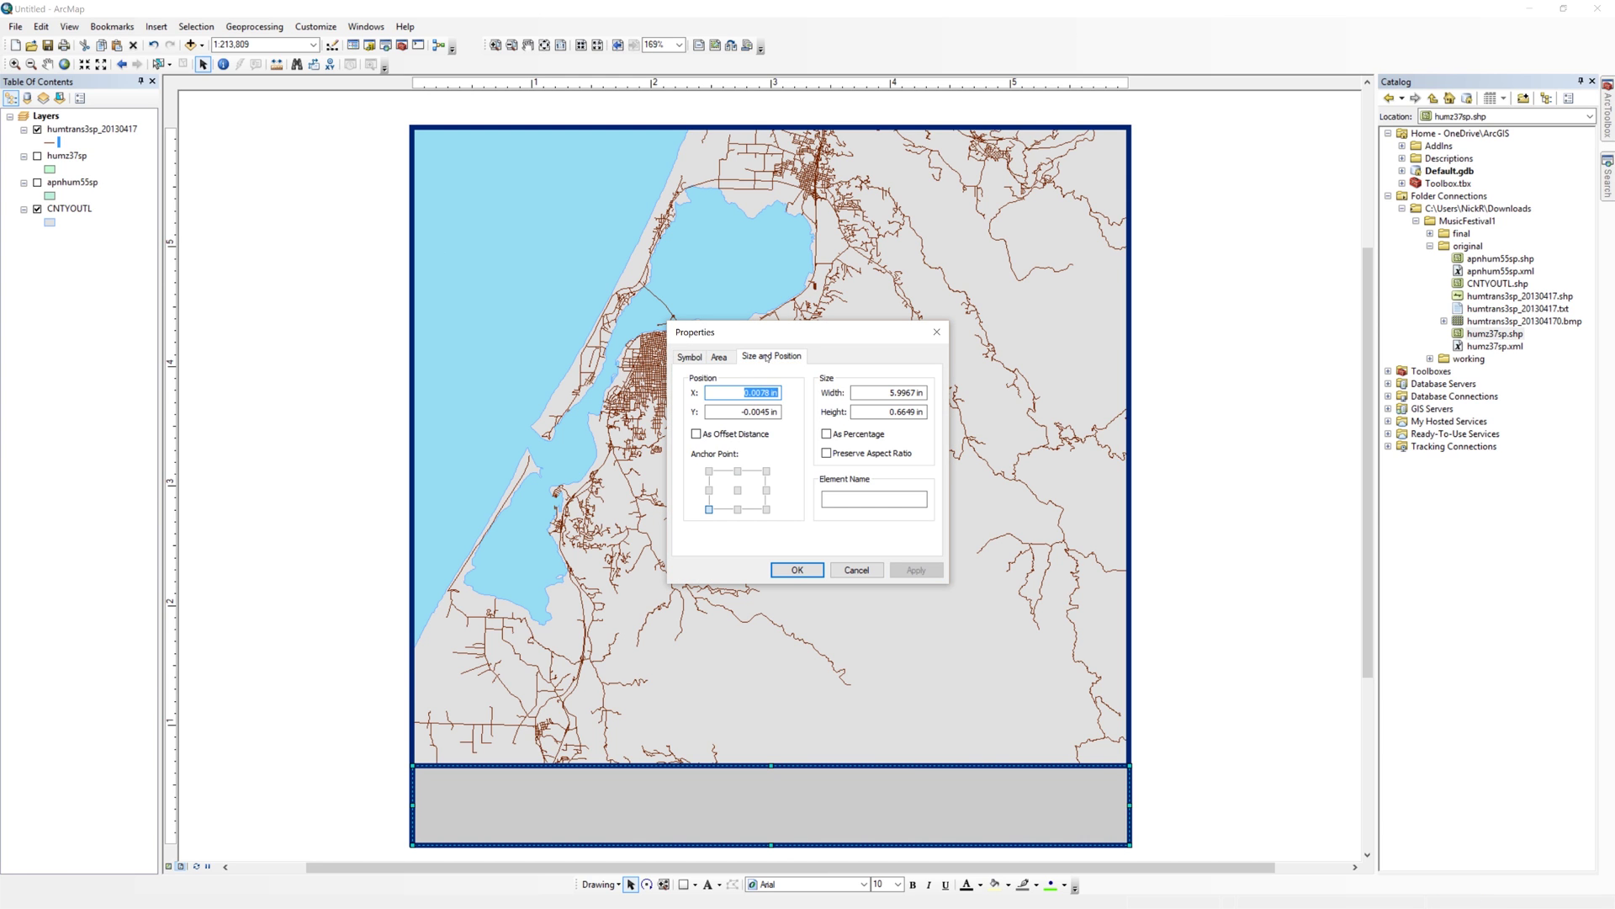
pyautogui.write('0')
pyautogui.press('Tab')
pyautogui.write('0')
pyautogui.press('Tab')
pyautogui.write('6')
pyautogui.press('Tab')
pyautogui.write('.5')
pyautogui.click(916, 570)
pyautogui.click(796, 569)
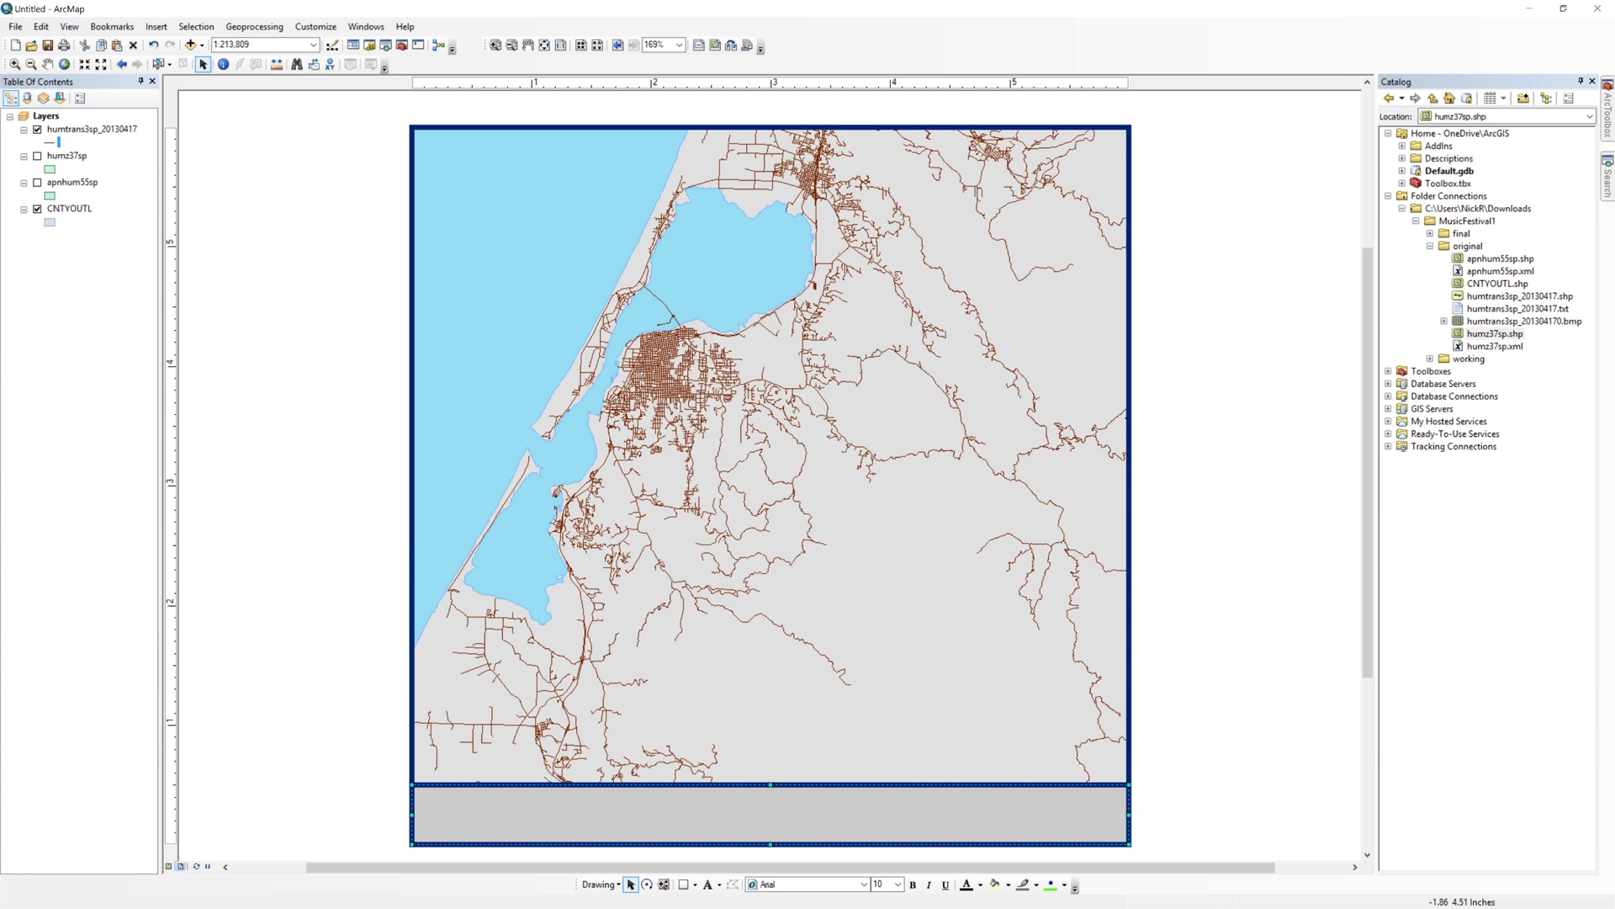
# Insert a north arrow and place it at the bottom panel's right end.
pyautogui.click(155, 25)
pyautogui.click(189, 147)
pyautogui.click(274, 337)
pyautogui.moveTo(636, 546); pyautogui.dragTo(1109, 818)
# Insert a scale bar at the panel's left, stretched to read 0–10 miles.
pyautogui.click(156, 25)
pyautogui.click(190, 161)
pyautogui.click(78, 251)
pyautogui.click(275, 336)
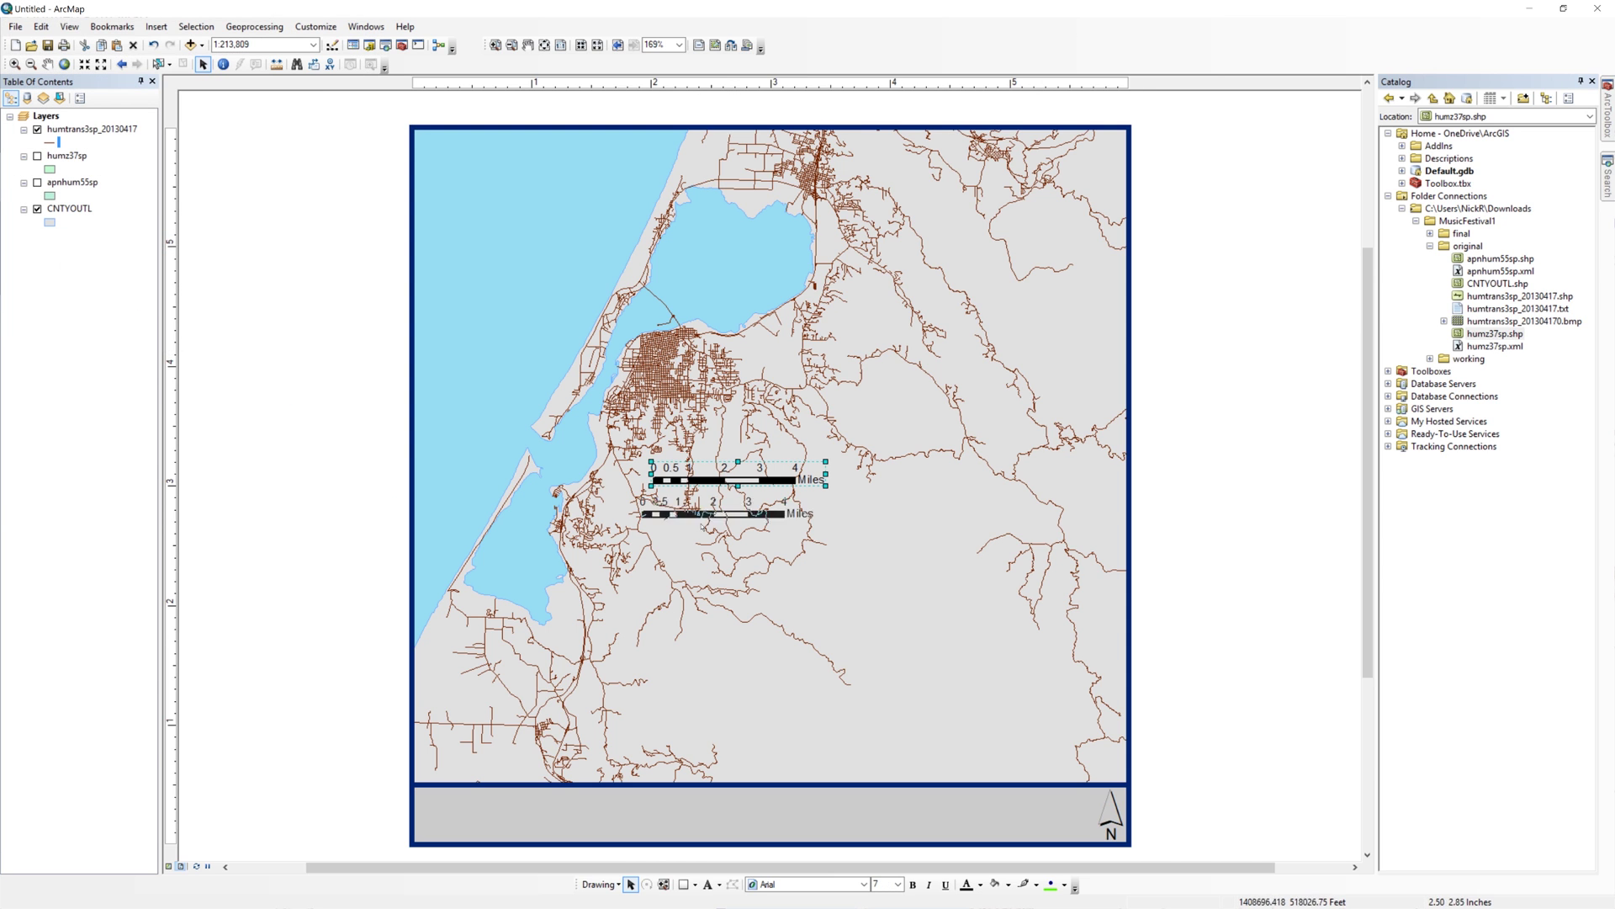
pyautogui.moveTo(738, 473); pyautogui.dragTo(522, 821)
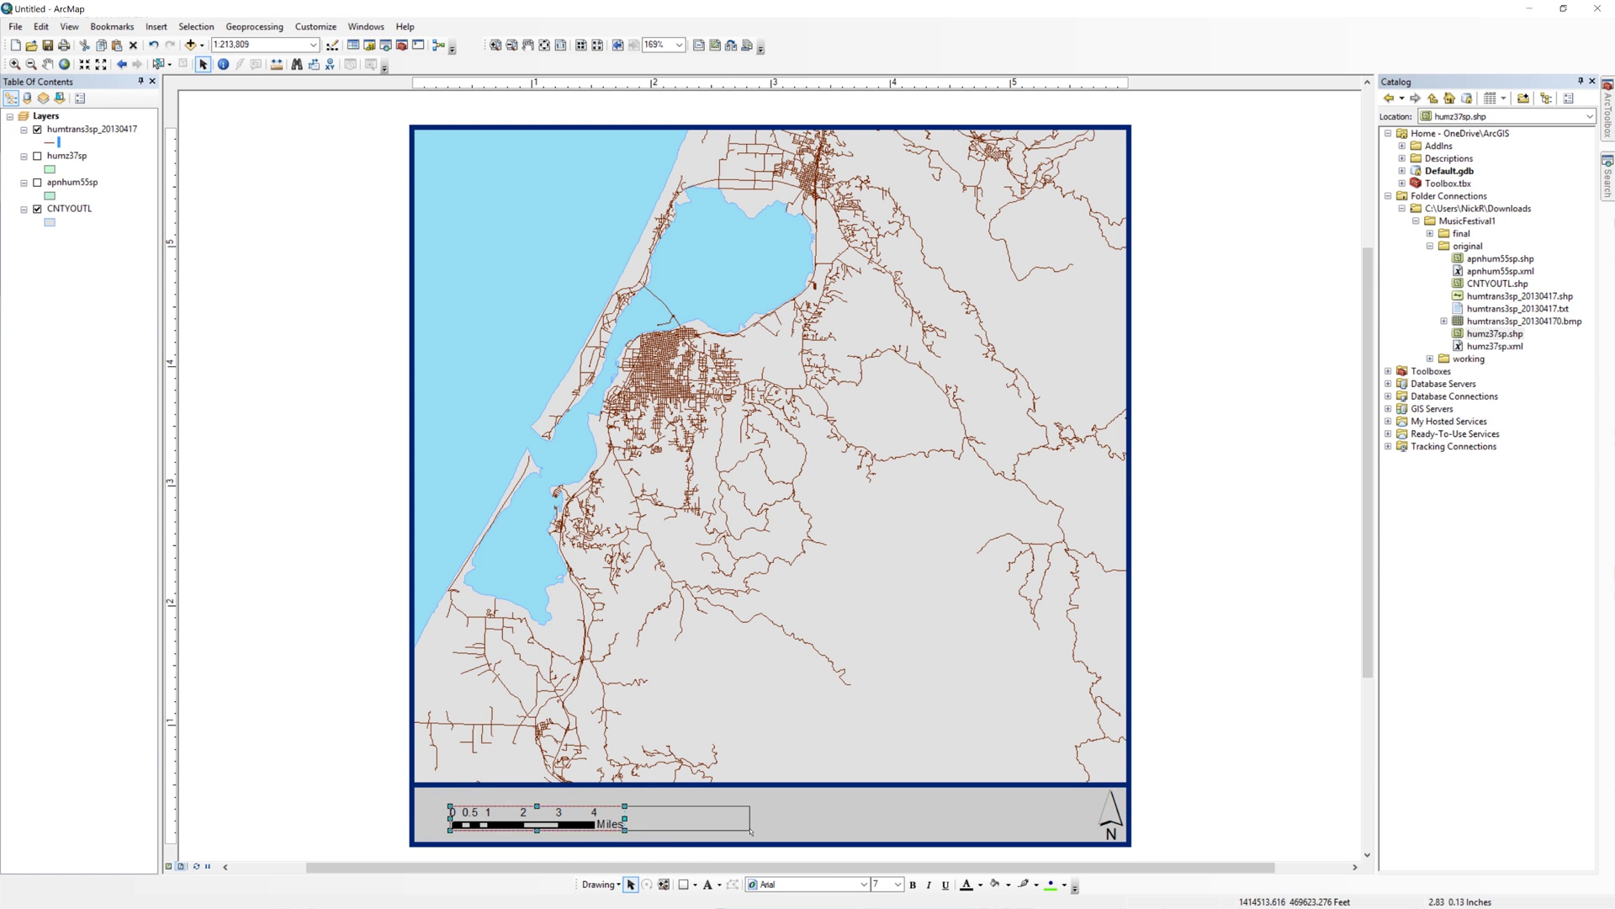
pyautogui.moveTo(621, 821); pyautogui.dragTo(750, 820)
pyautogui.moveTo(451, 817); pyautogui.dragTo(431, 818)
pyautogui.moveTo(755, 817); pyautogui.dragTo(827, 818)
pyautogui.click(291, 505)
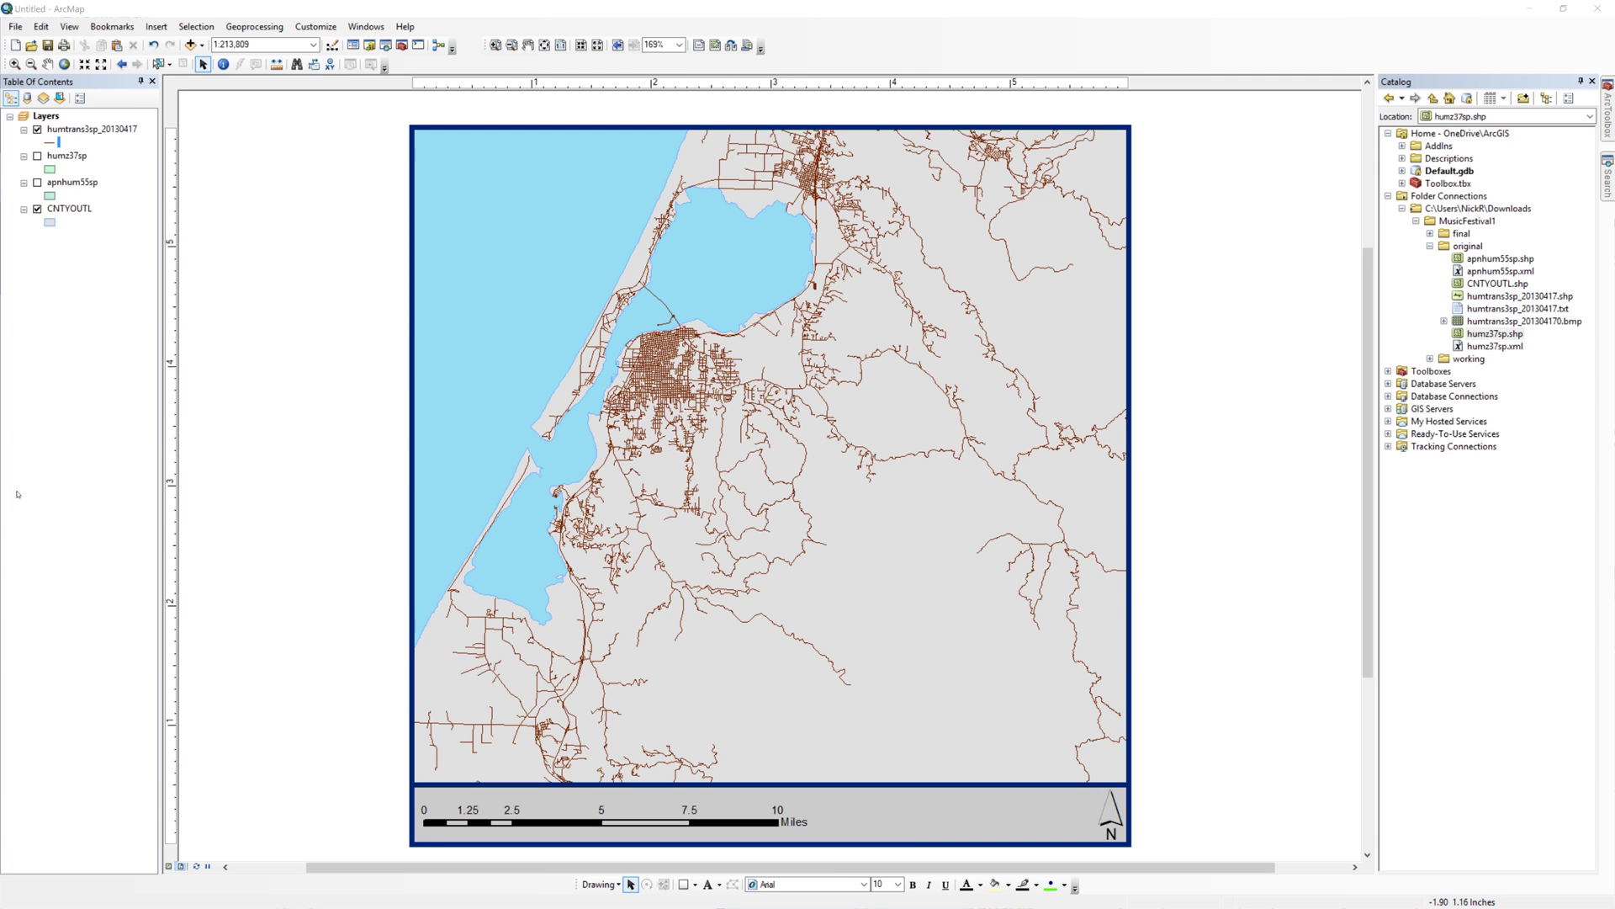
# Start a legend that lists only the road layer, with CNTYOUTL and the title removed.
pyautogui.click(156, 27)
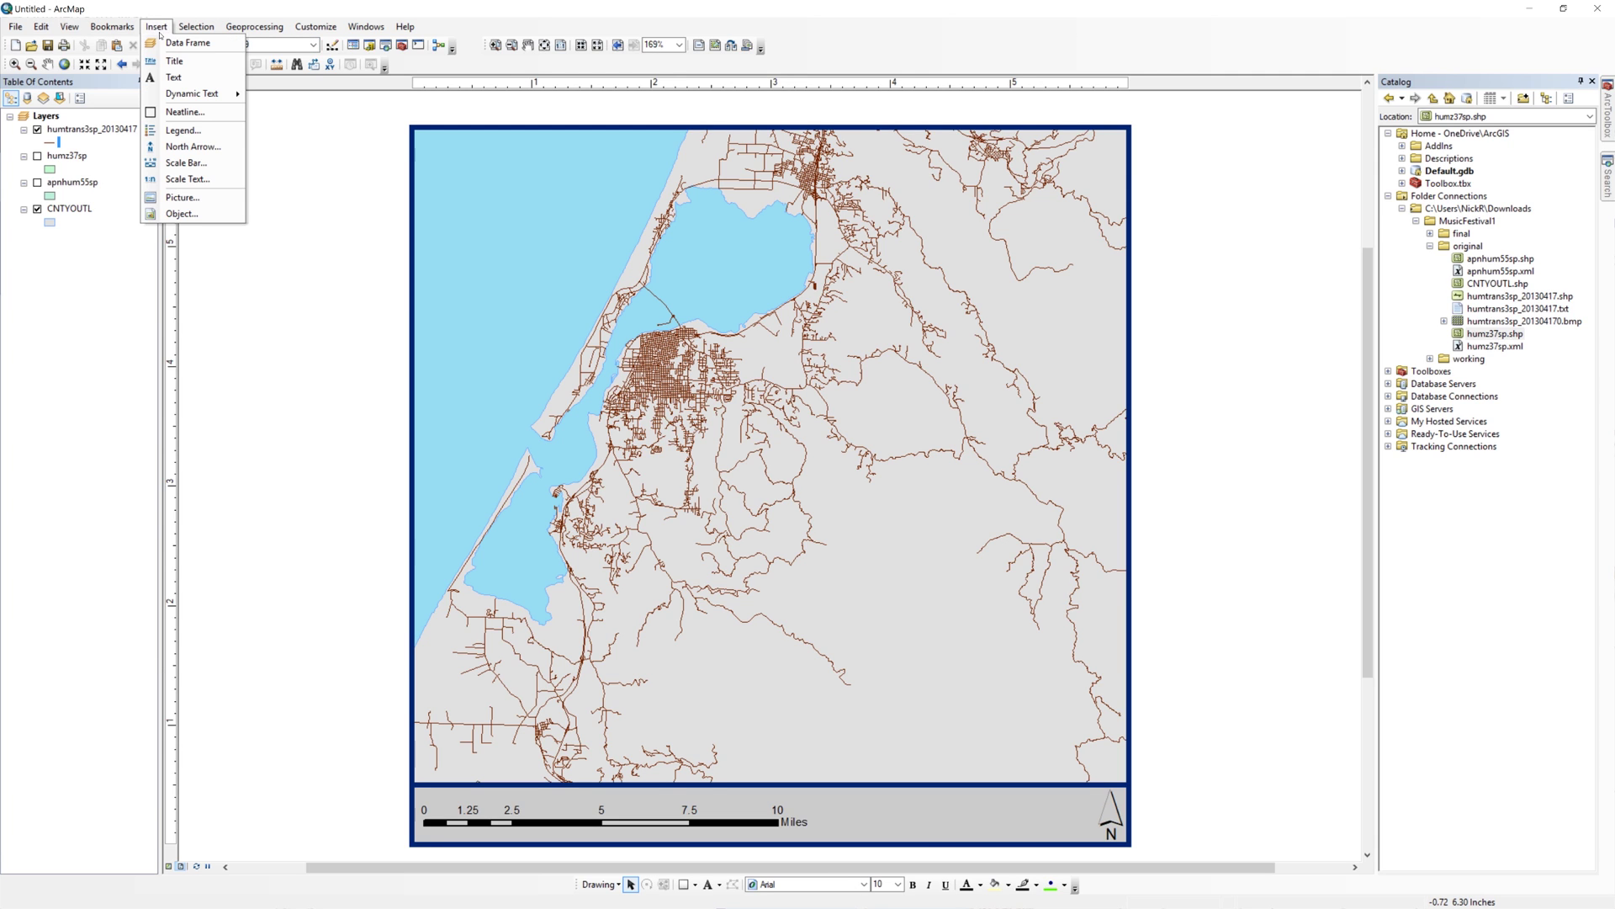
pyautogui.click(184, 128)
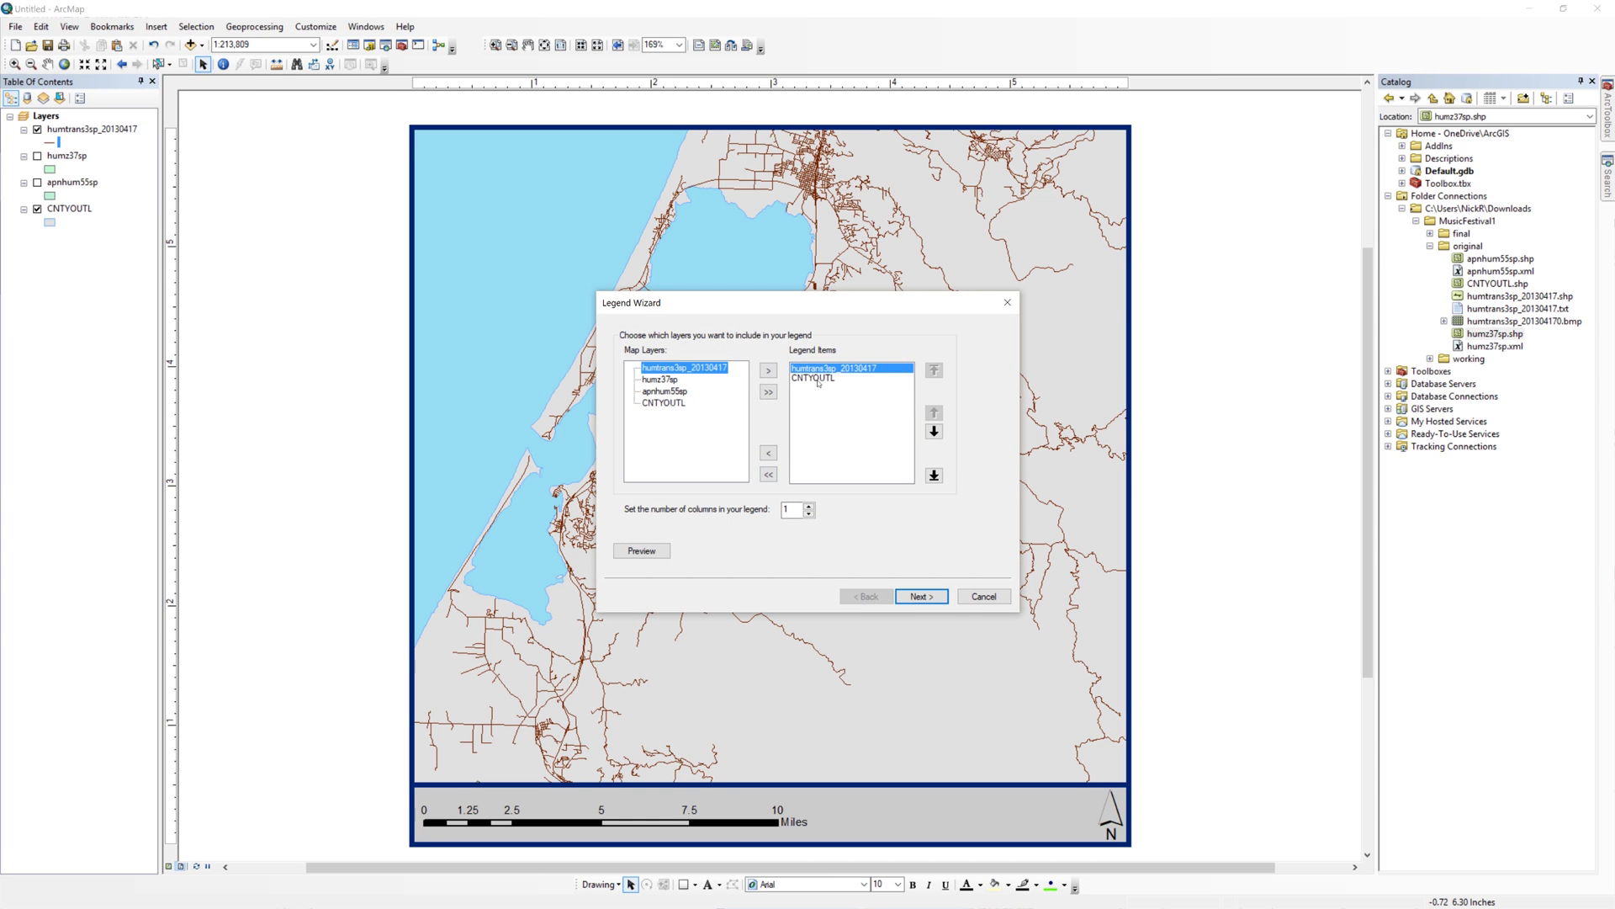
pyautogui.click(814, 378)
pyautogui.click(768, 451)
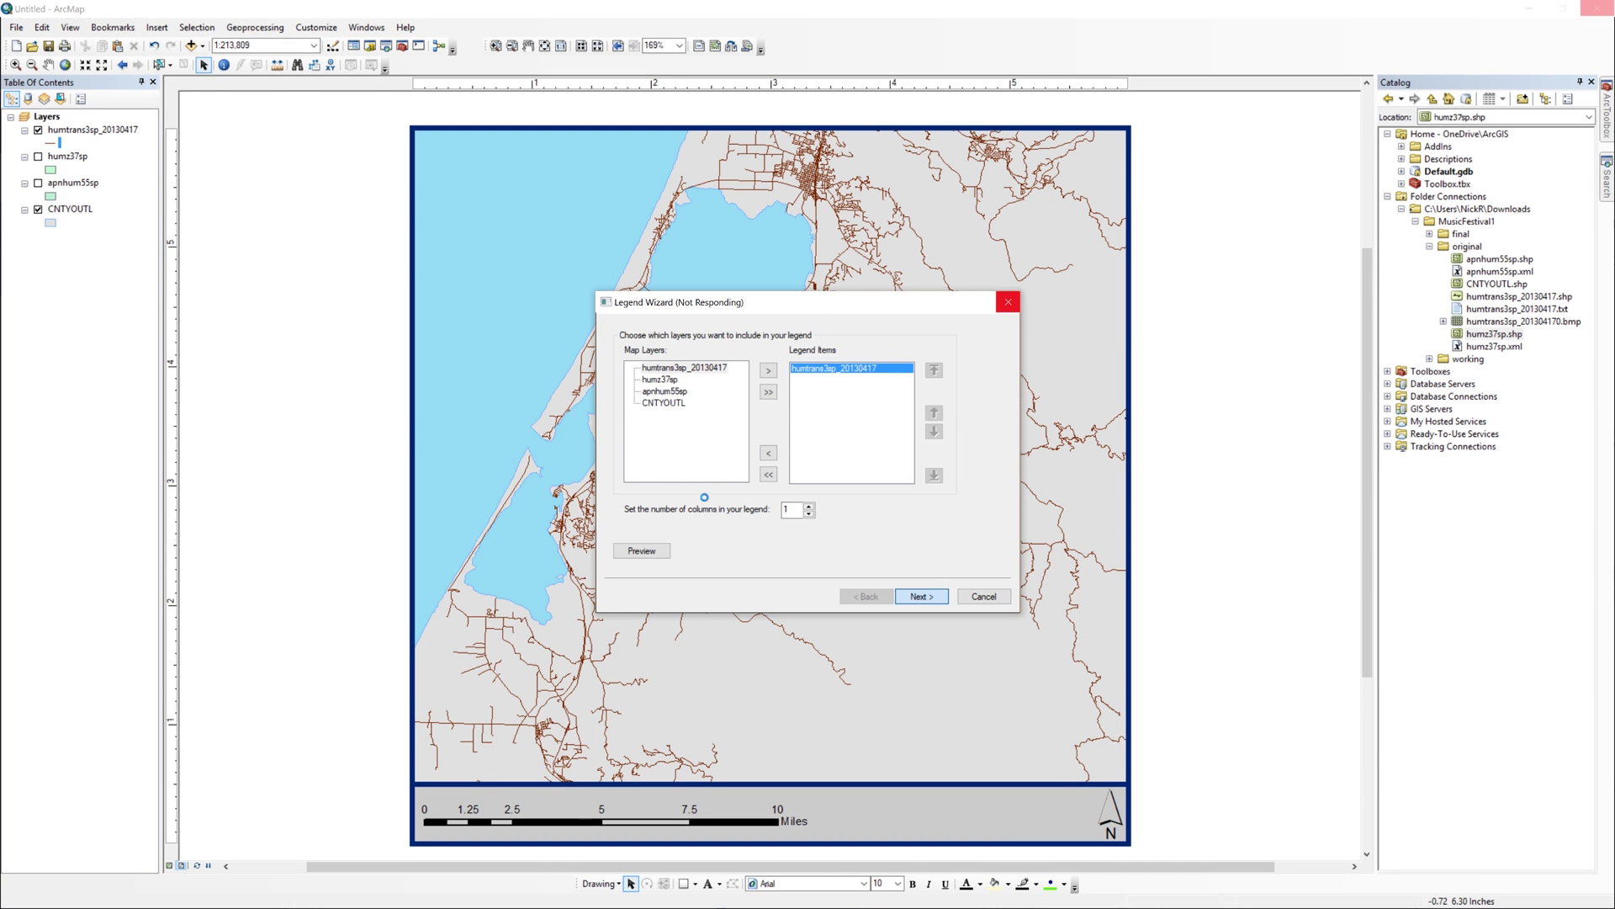
pyautogui.click(922, 596)
pyautogui.doubleClick(670, 350)
pyautogui.press('Delete')
# Finish the borderless legend and place it between the scale bar and north arrow.
pyautogui.click(921, 596)
pyautogui.click(746, 370)
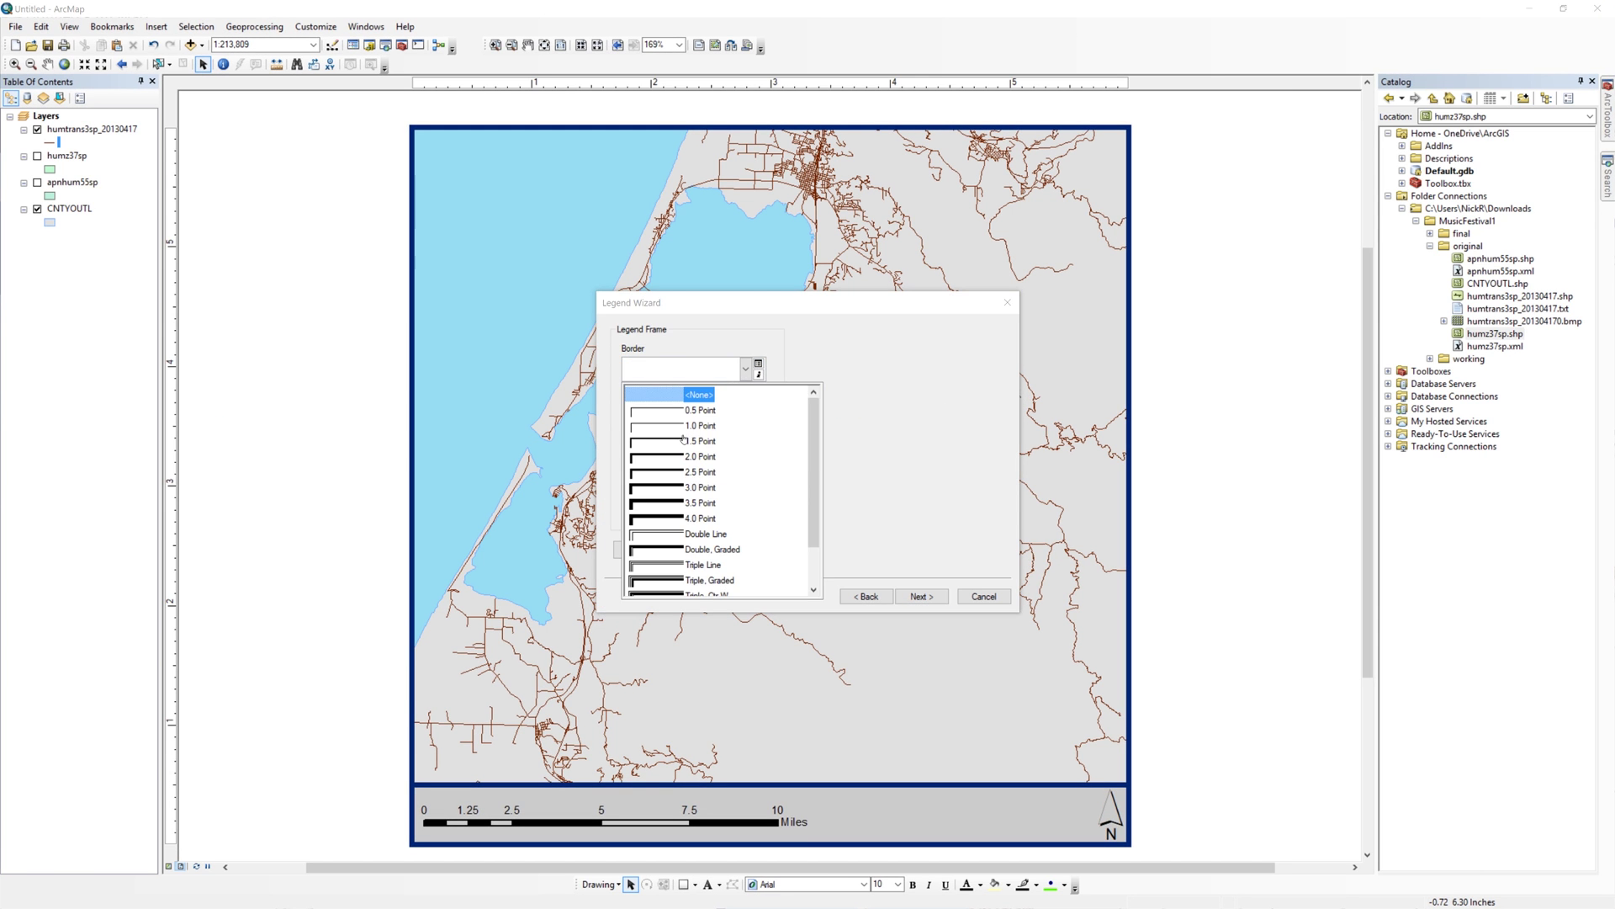
pyautogui.click(747, 369)
pyautogui.click(747, 417)
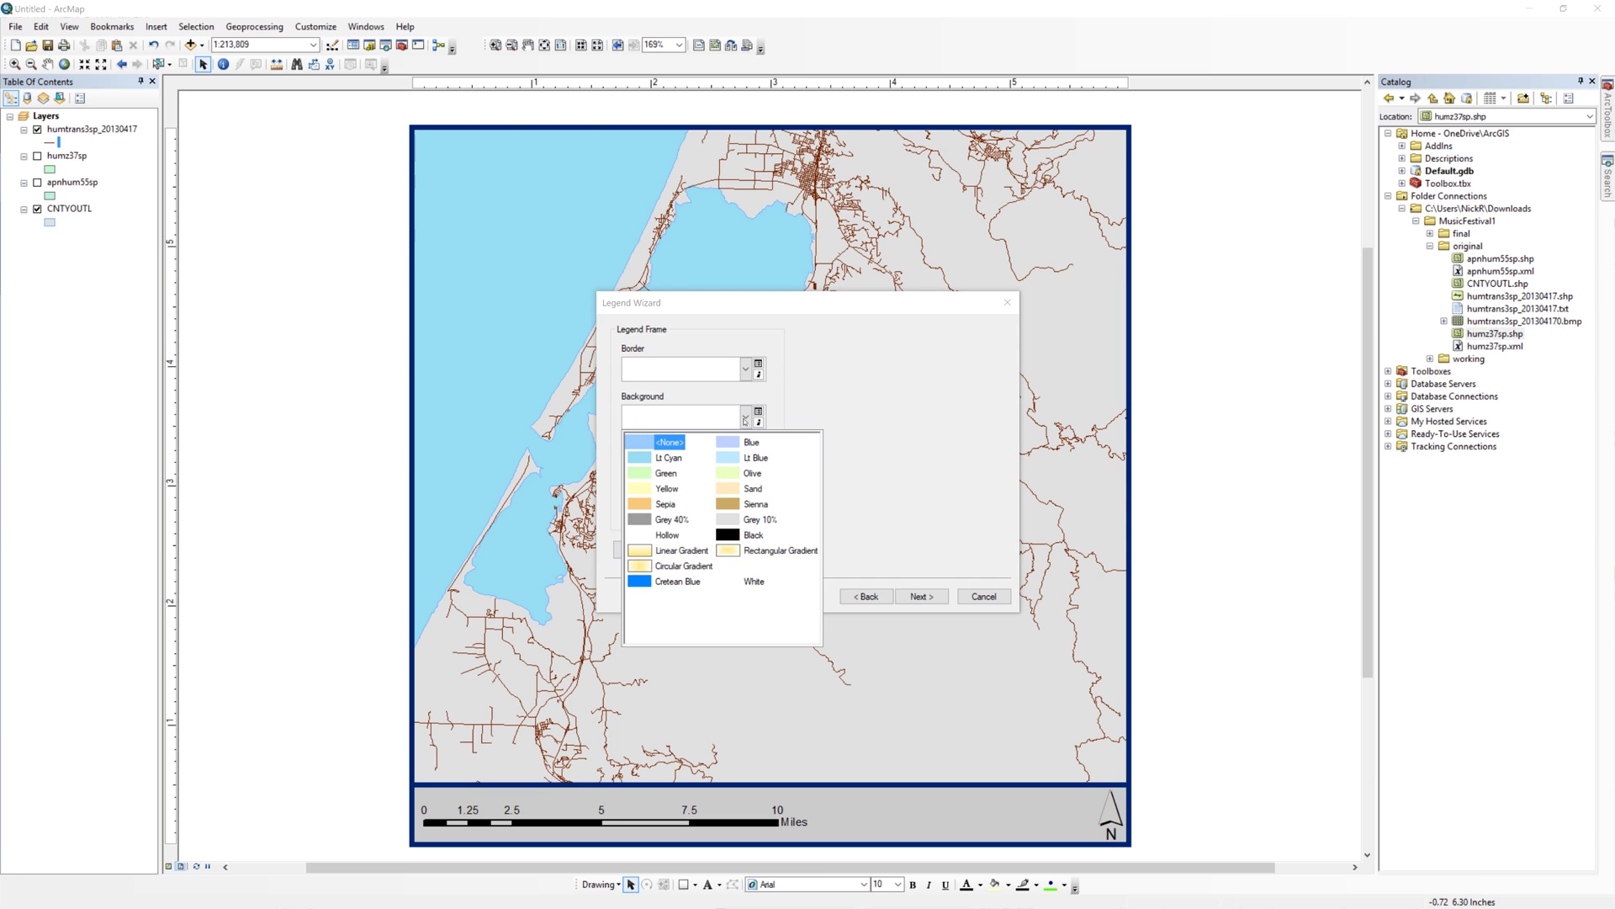
pyautogui.click(746, 507)
pyautogui.click(921, 596)
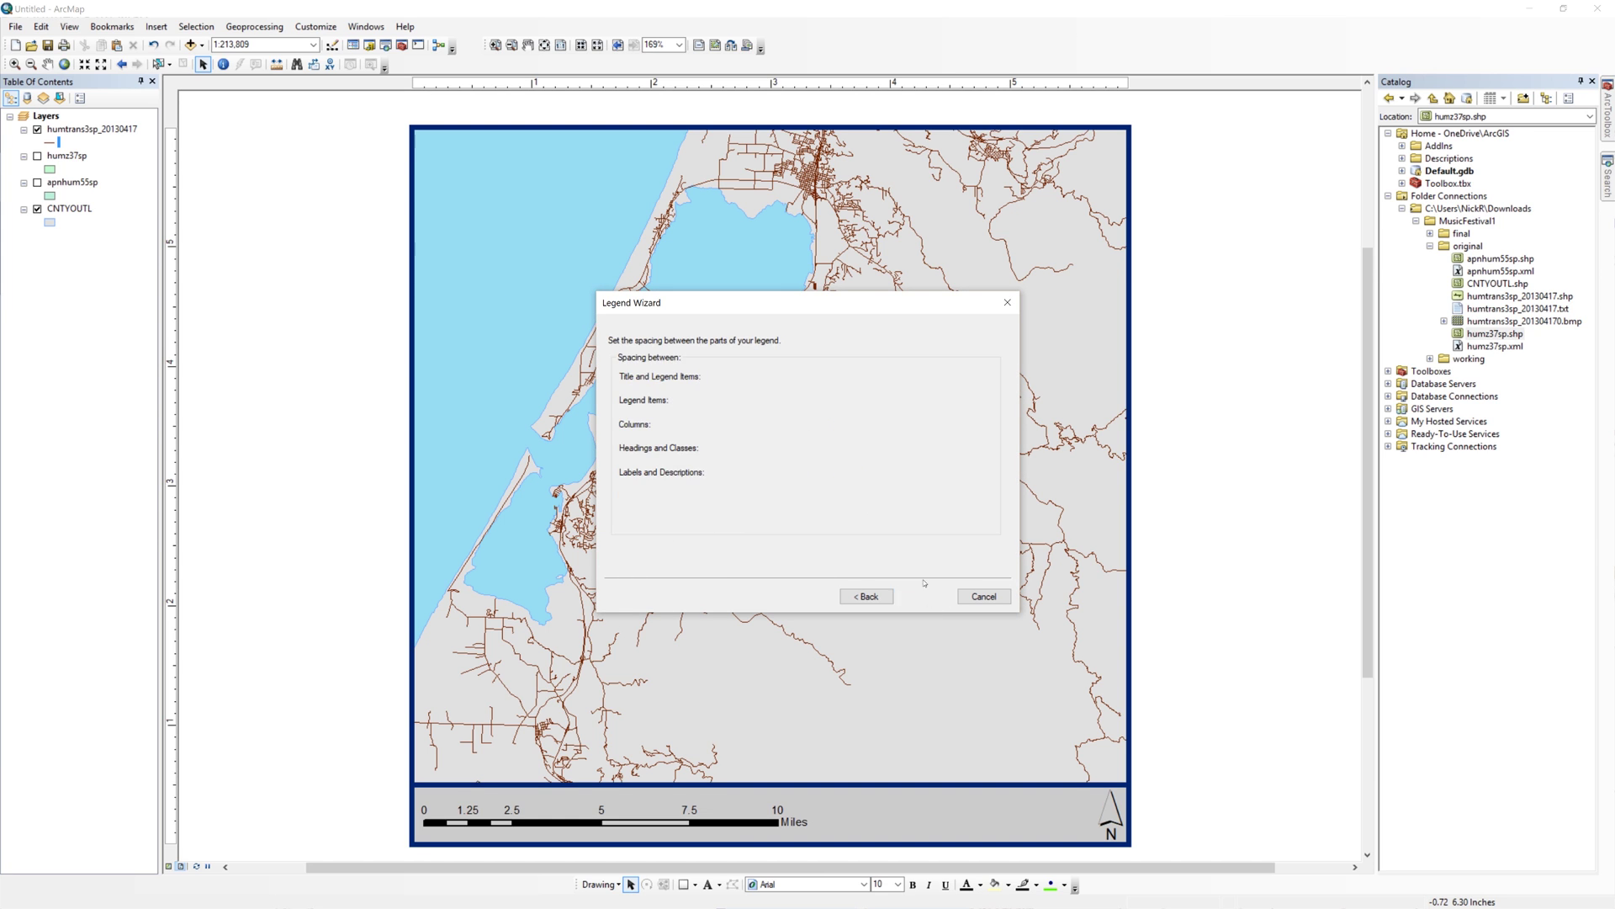
pyautogui.click(923, 596)
pyautogui.moveTo(726, 564); pyautogui.dragTo(922, 818)
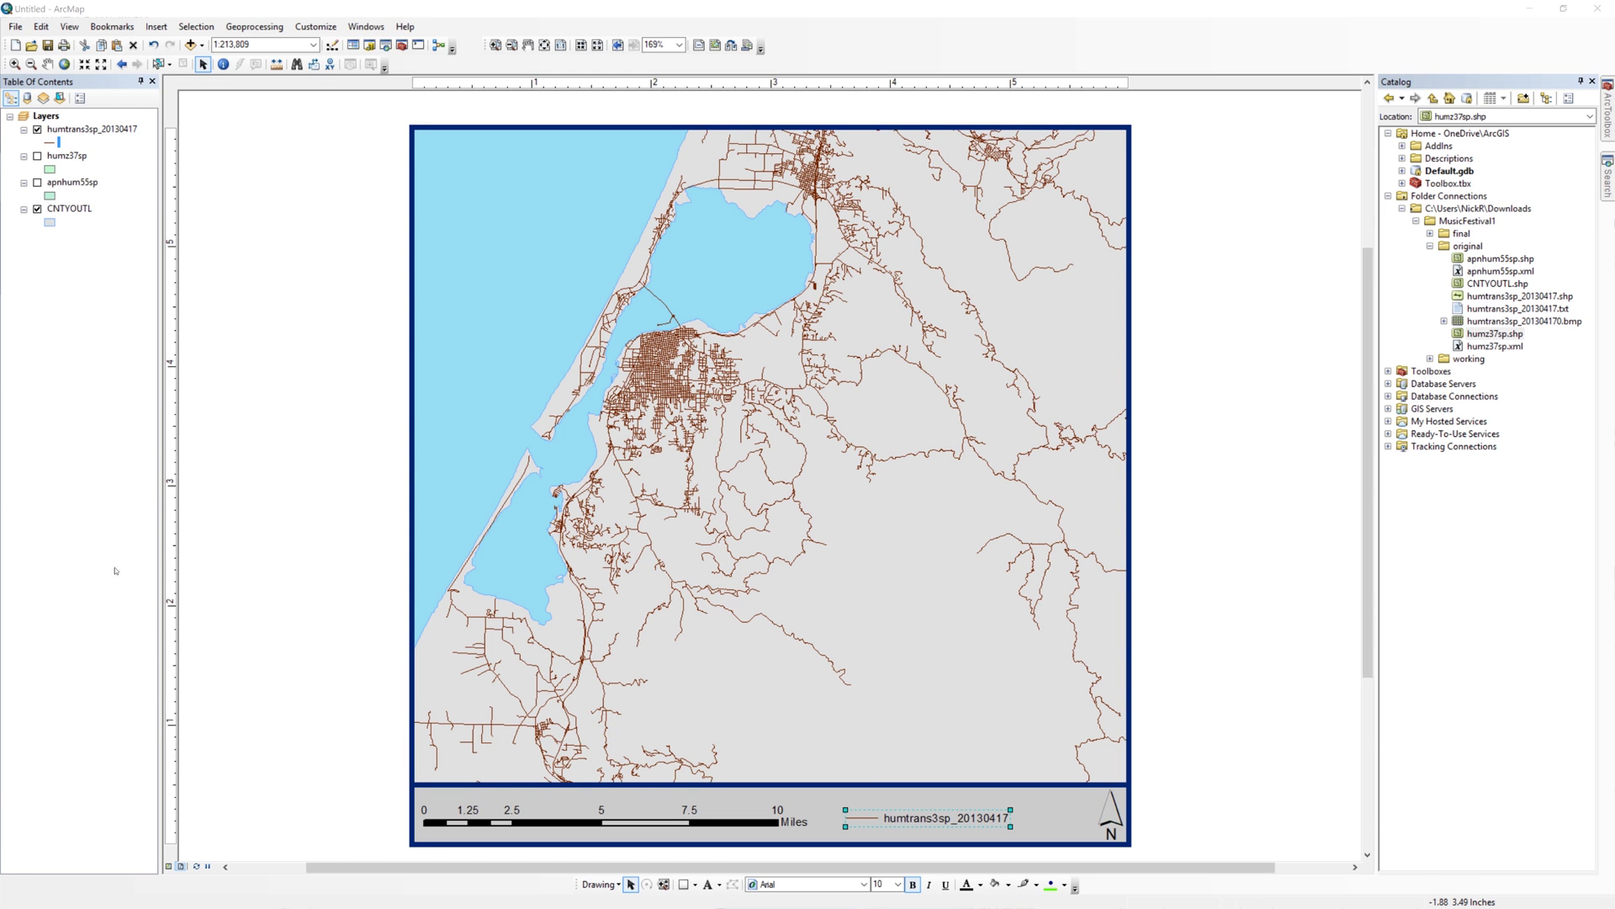
pyautogui.click(107, 142)
# Rename the road layer to 'Humboldt County Roads' in its layer properties.
pyautogui.rightClick(100, 132)
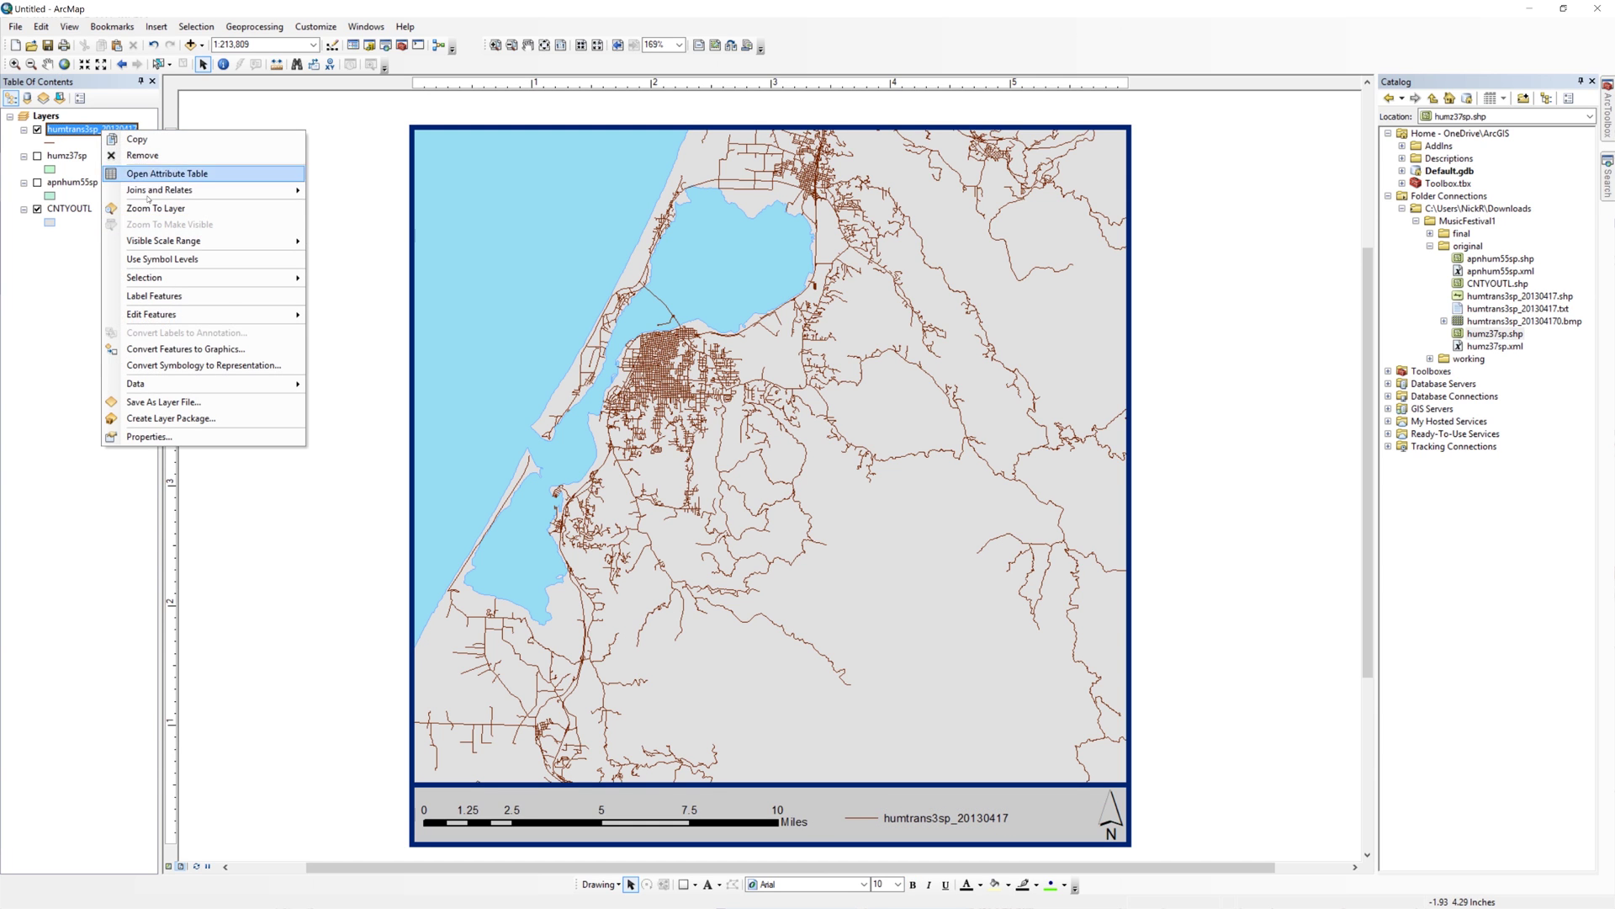
pyautogui.click(189, 437)
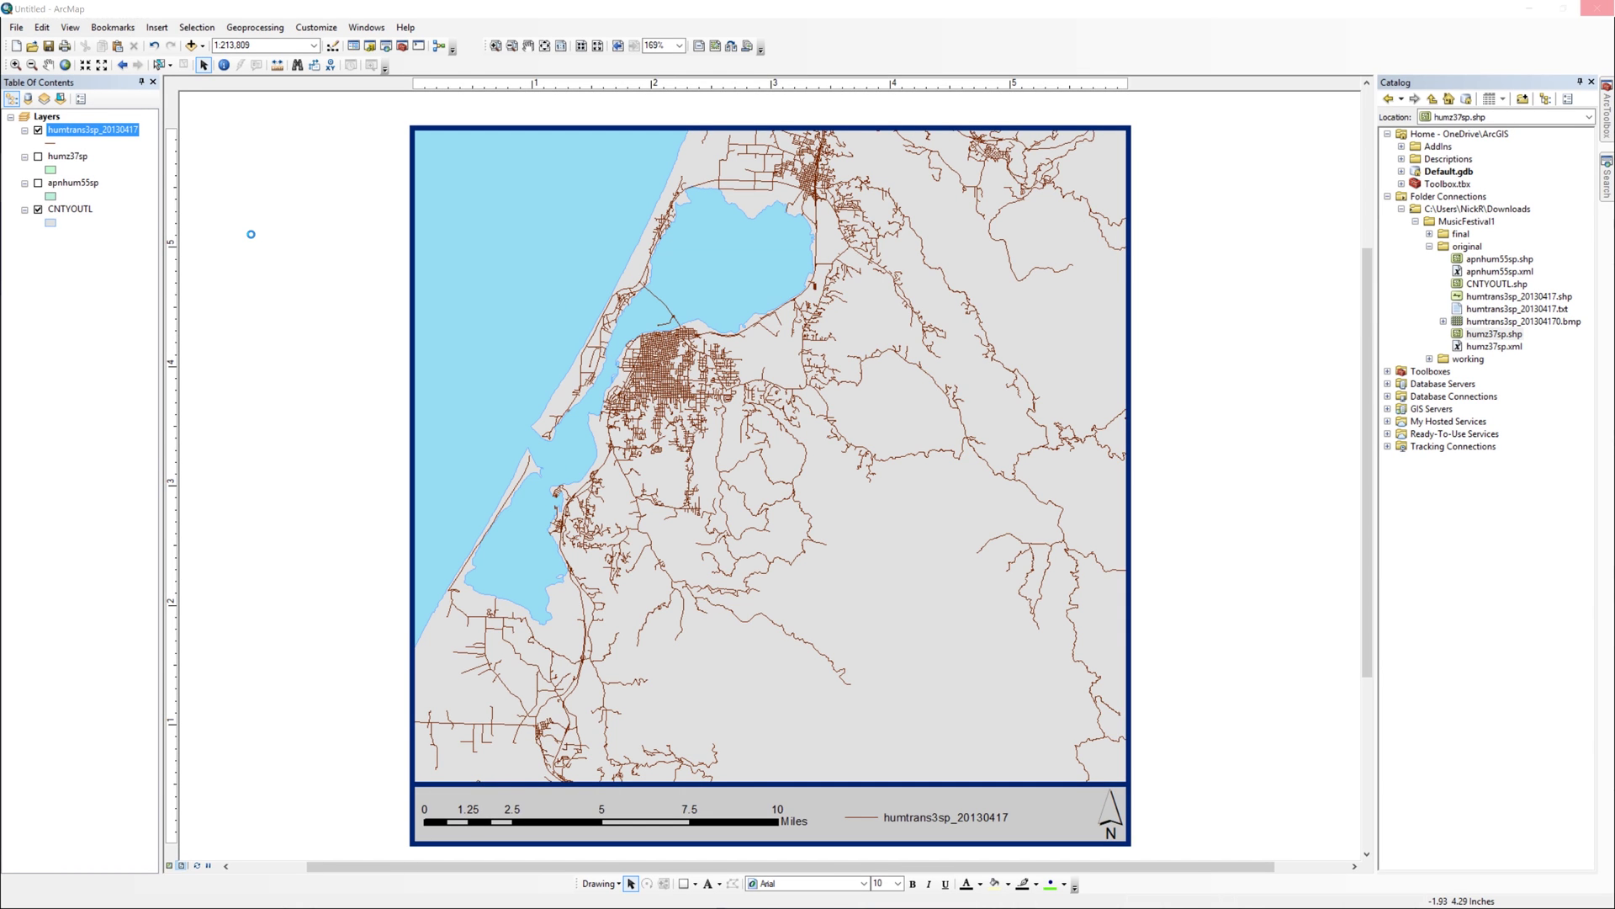
pyautogui.write('Humboldt Coun')
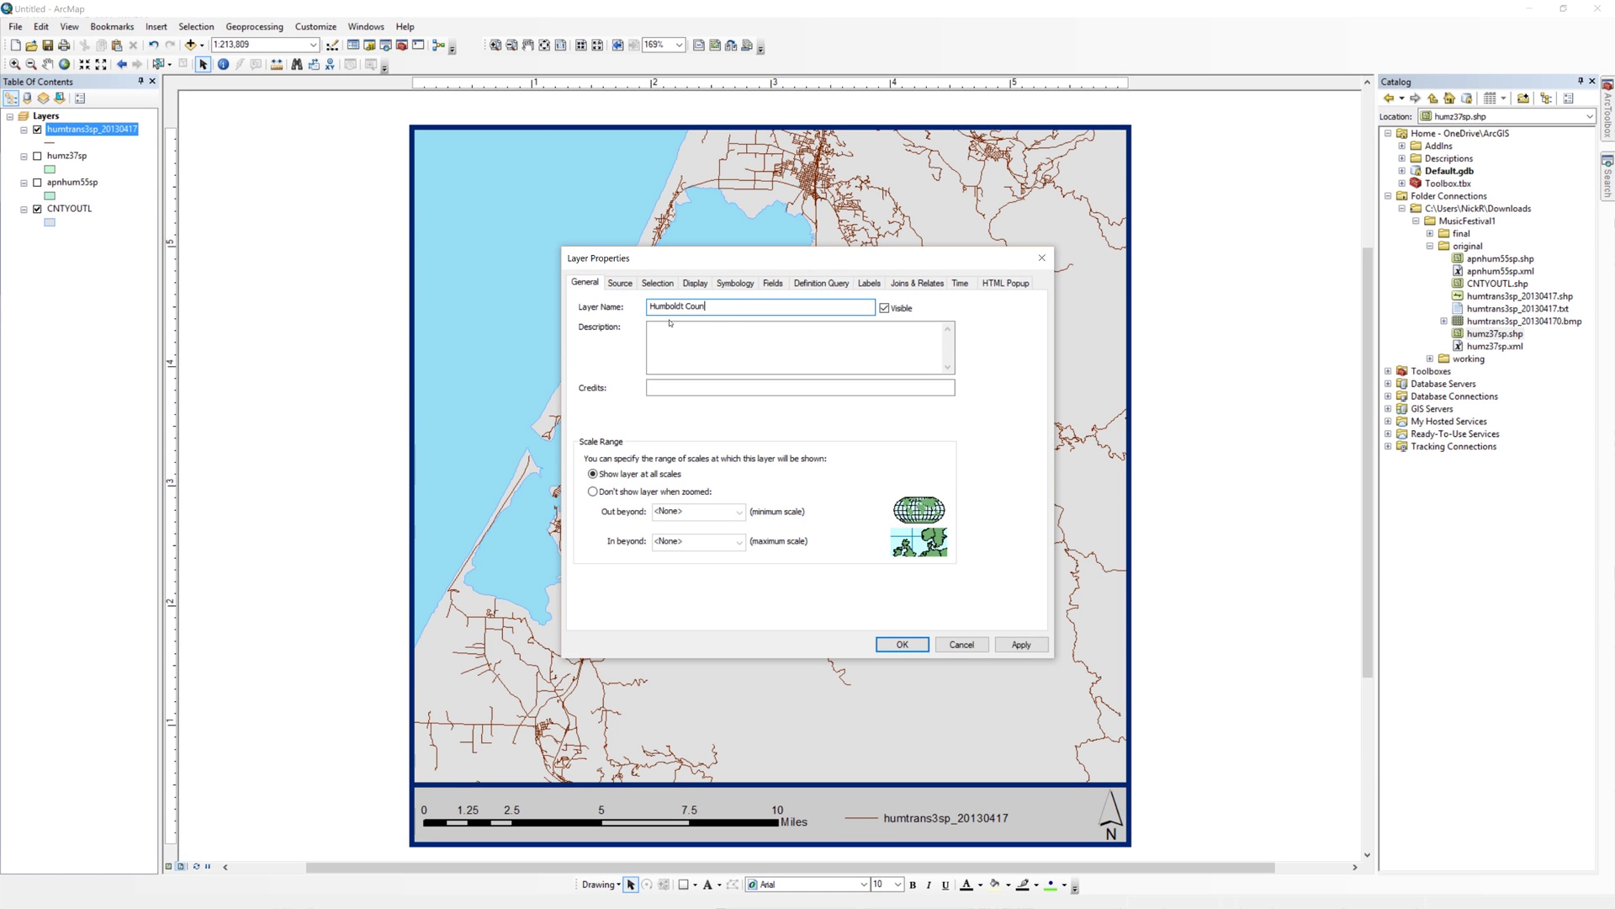
pyautogui.write('ty Roads')
pyautogui.press('Return')
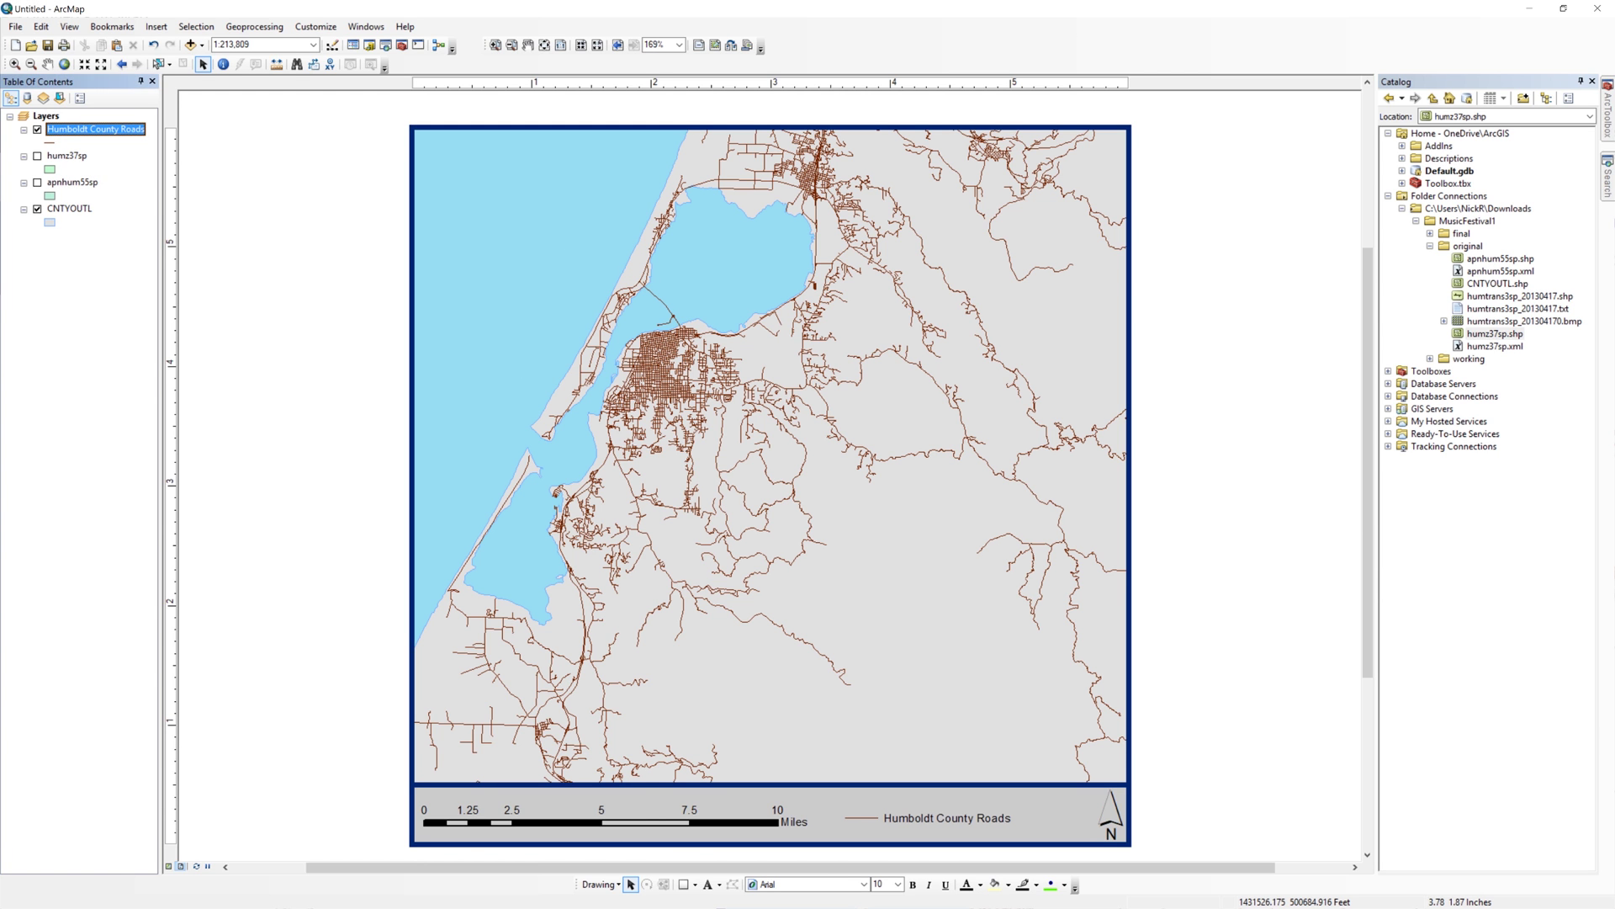
pyautogui.click(15, 25)
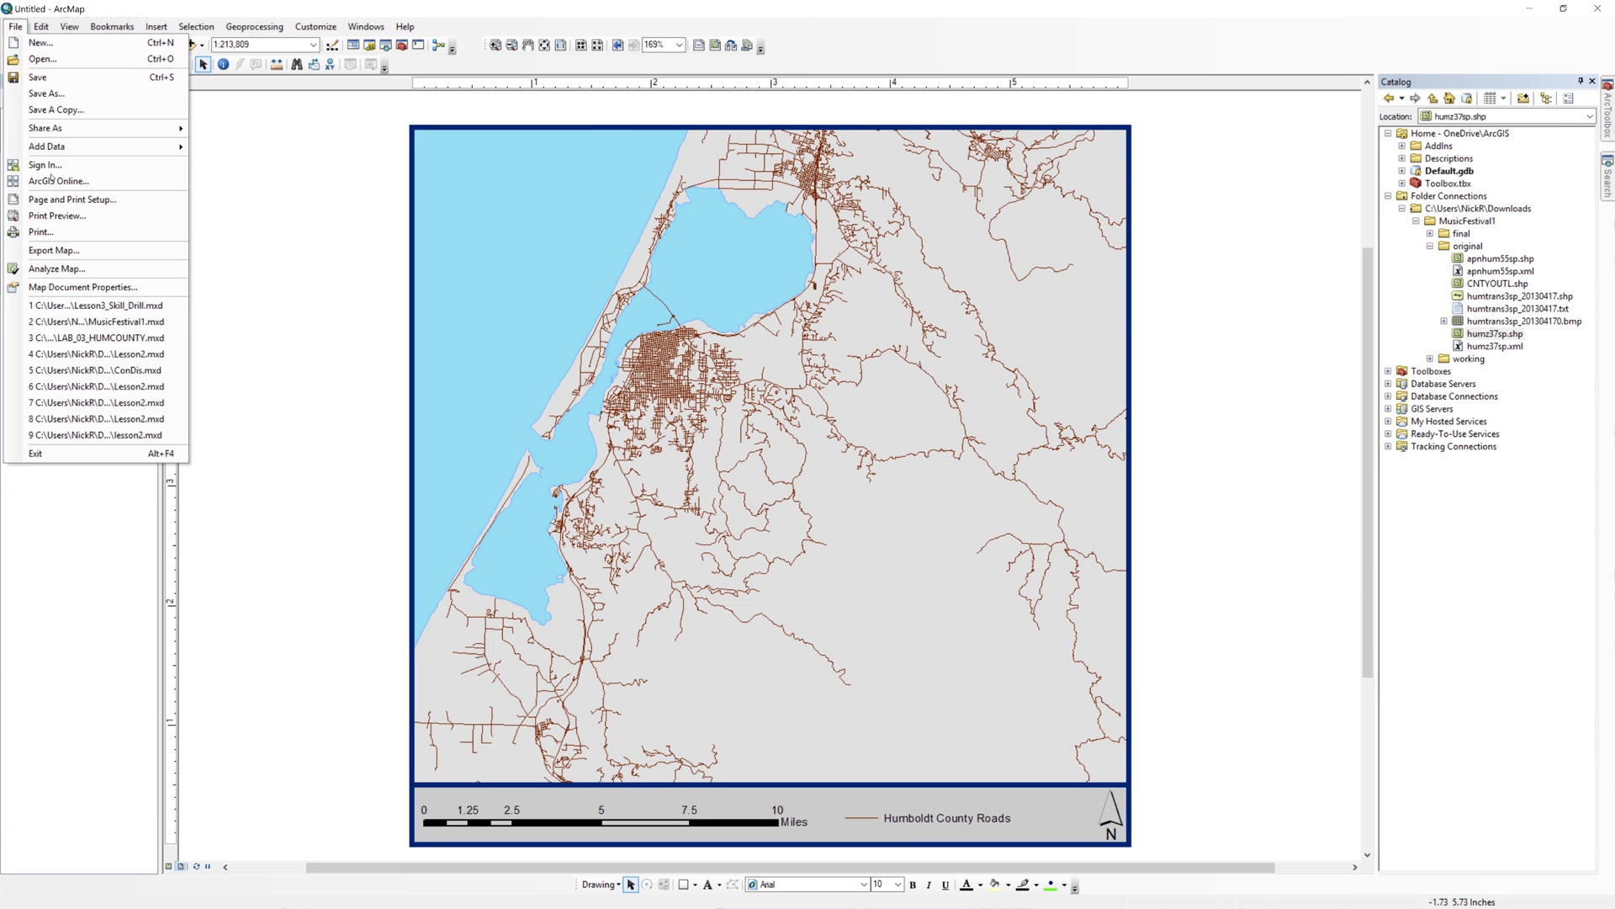
# Enable 'Store relative pathnames to data sources' in Map Document Properties.
pyautogui.click(82, 286)
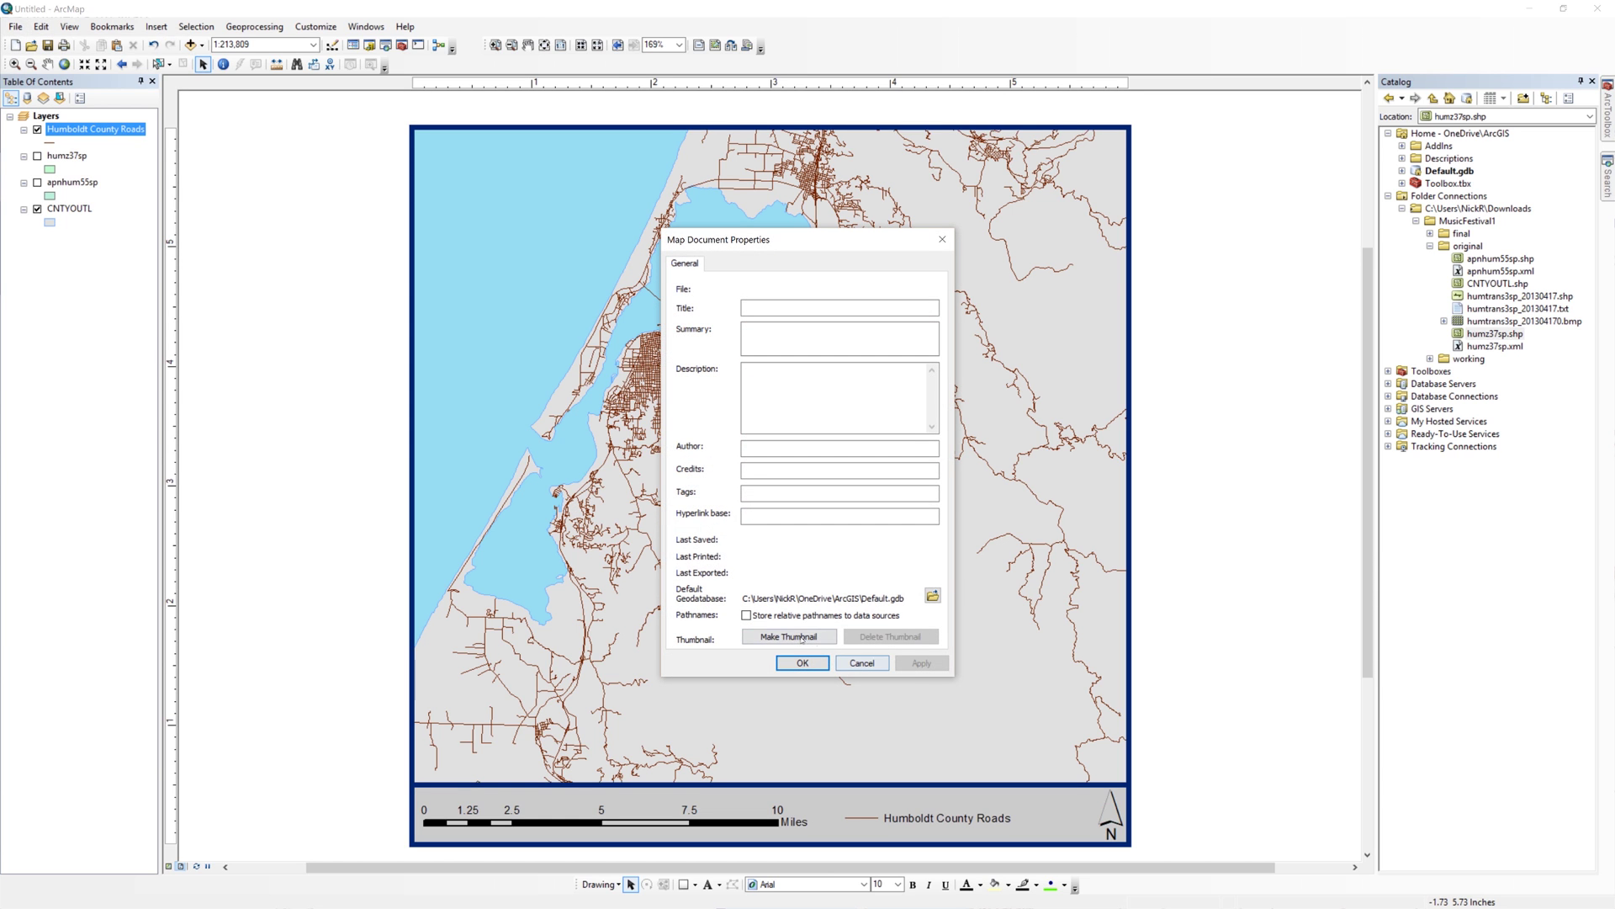
pyautogui.click(746, 614)
pyautogui.press('Escape')
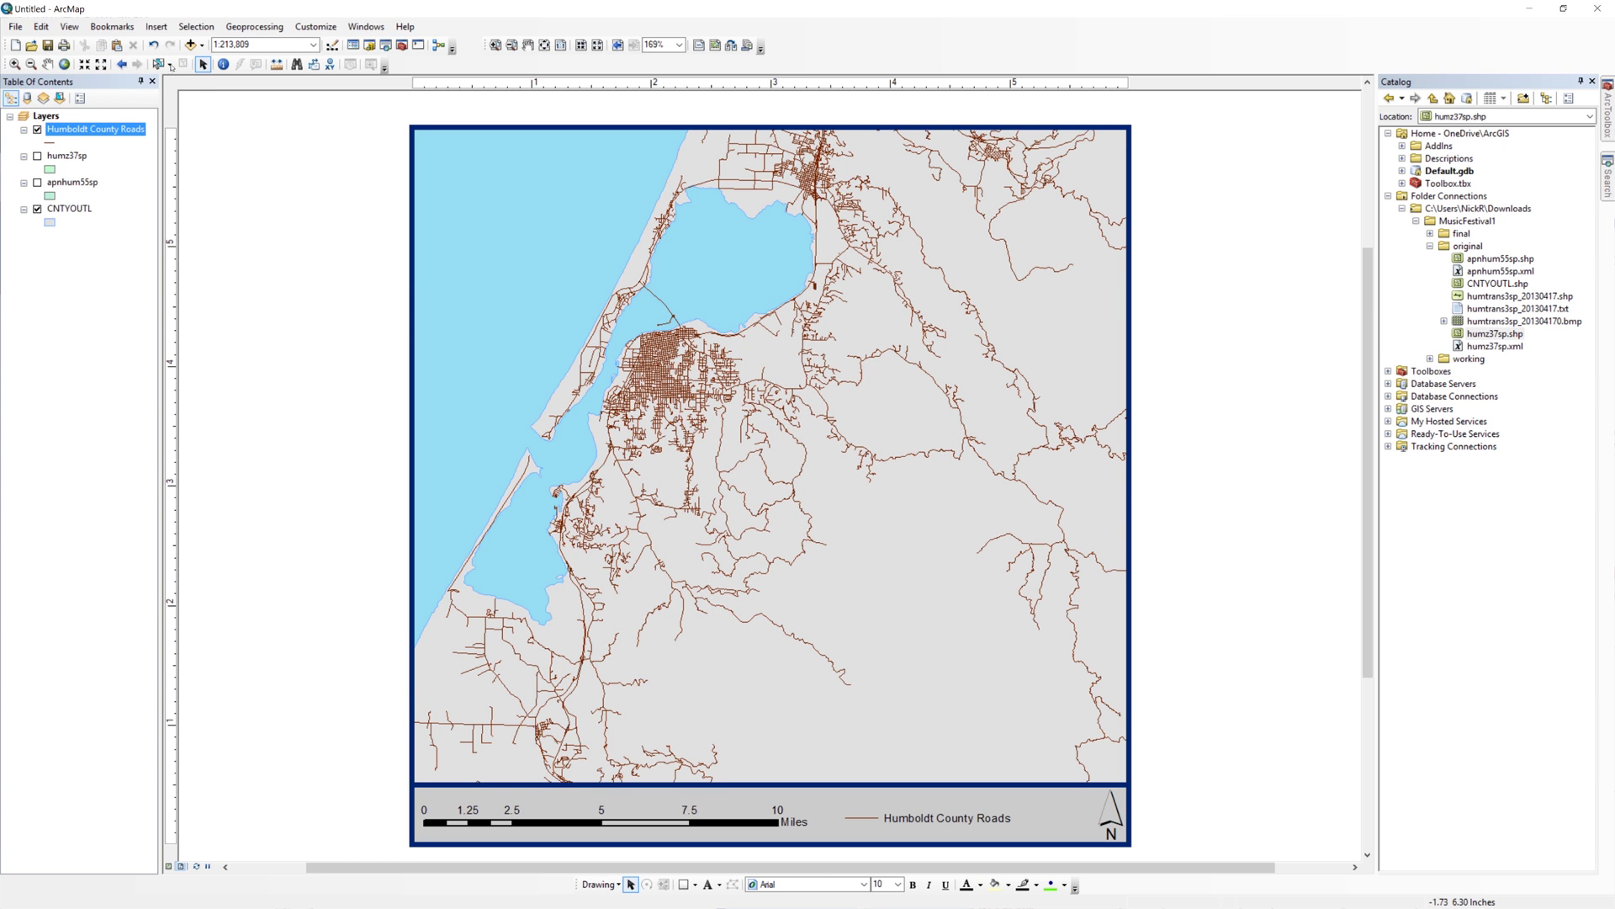
# Save the document as MusicFestival1.mxd in the MusicFestival1 folder.
pyautogui.click(16, 25)
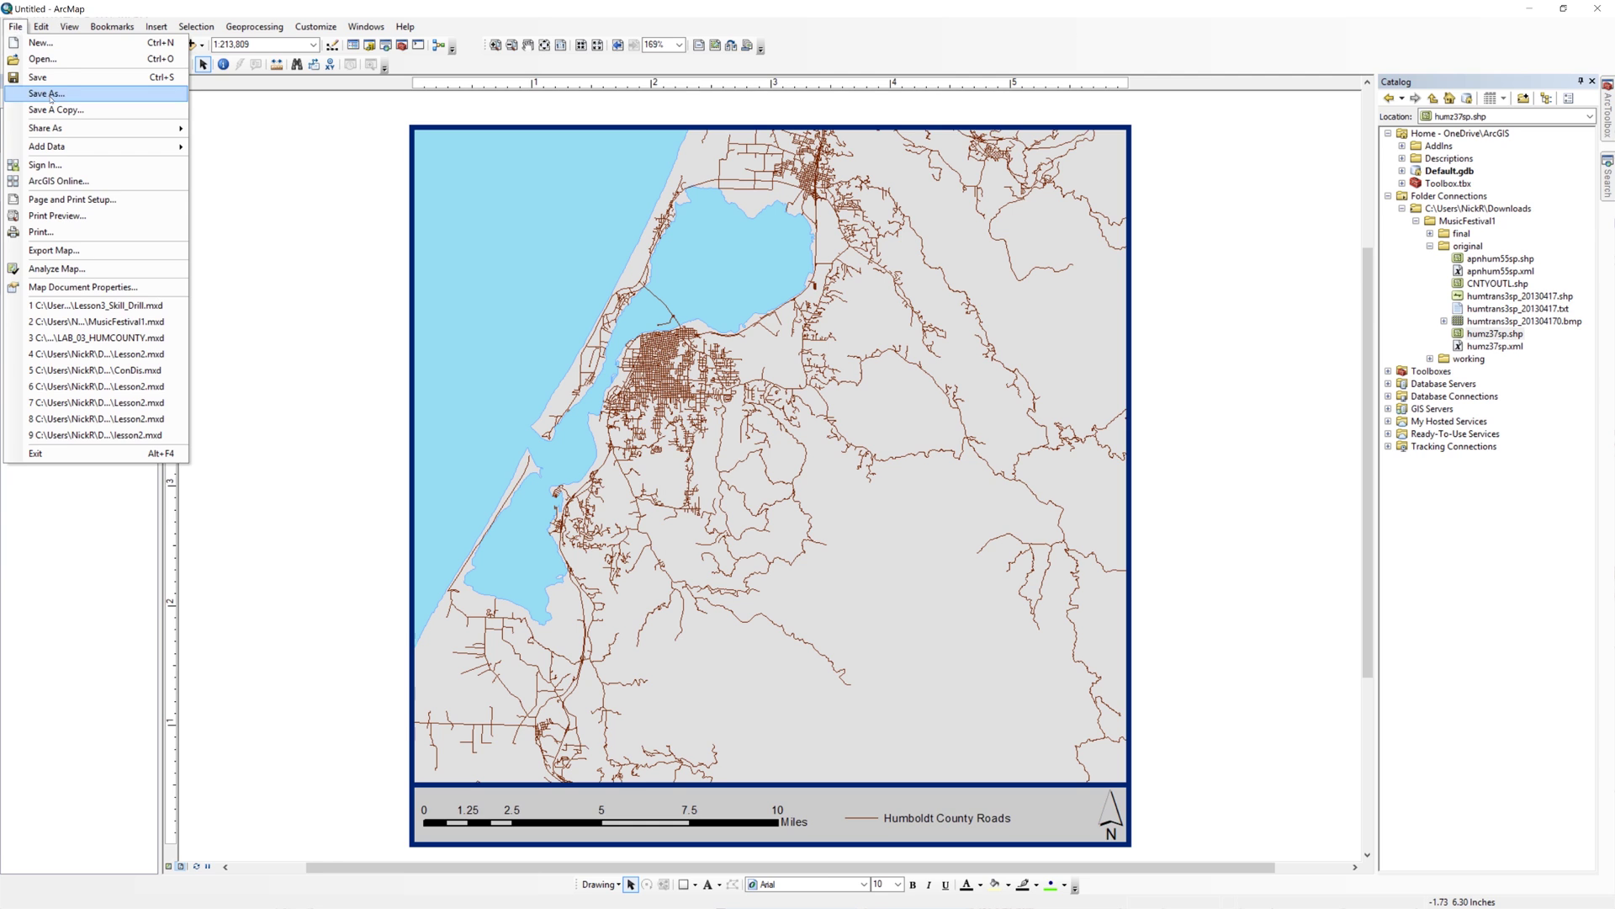
pyautogui.click(45, 93)
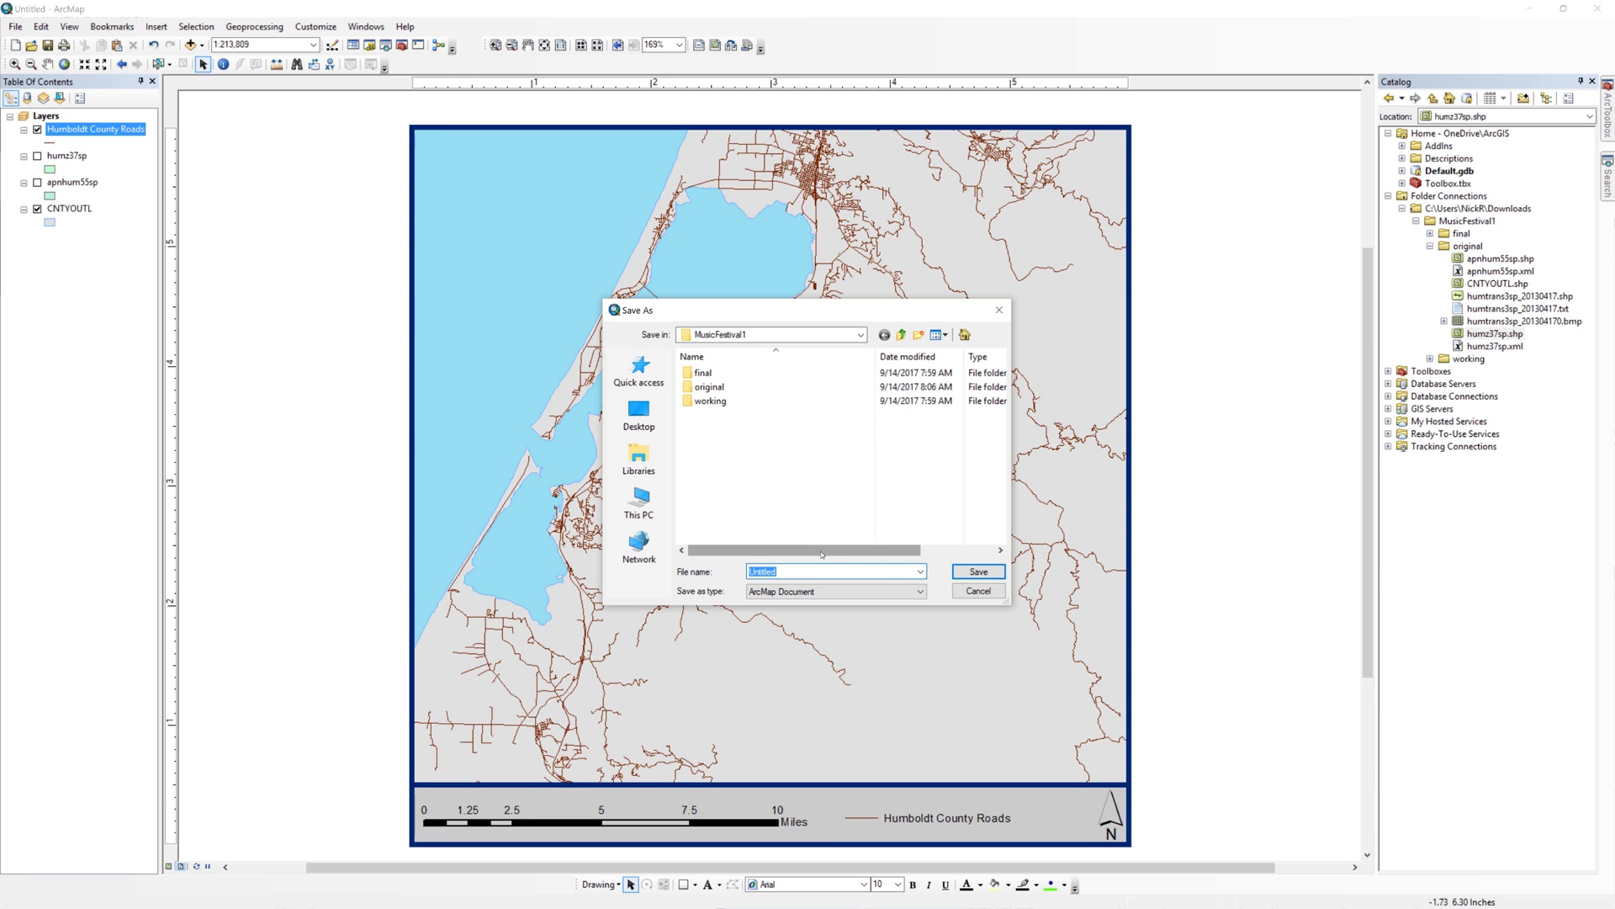
pyautogui.write('MusicFest')
pyautogui.write('ival1')
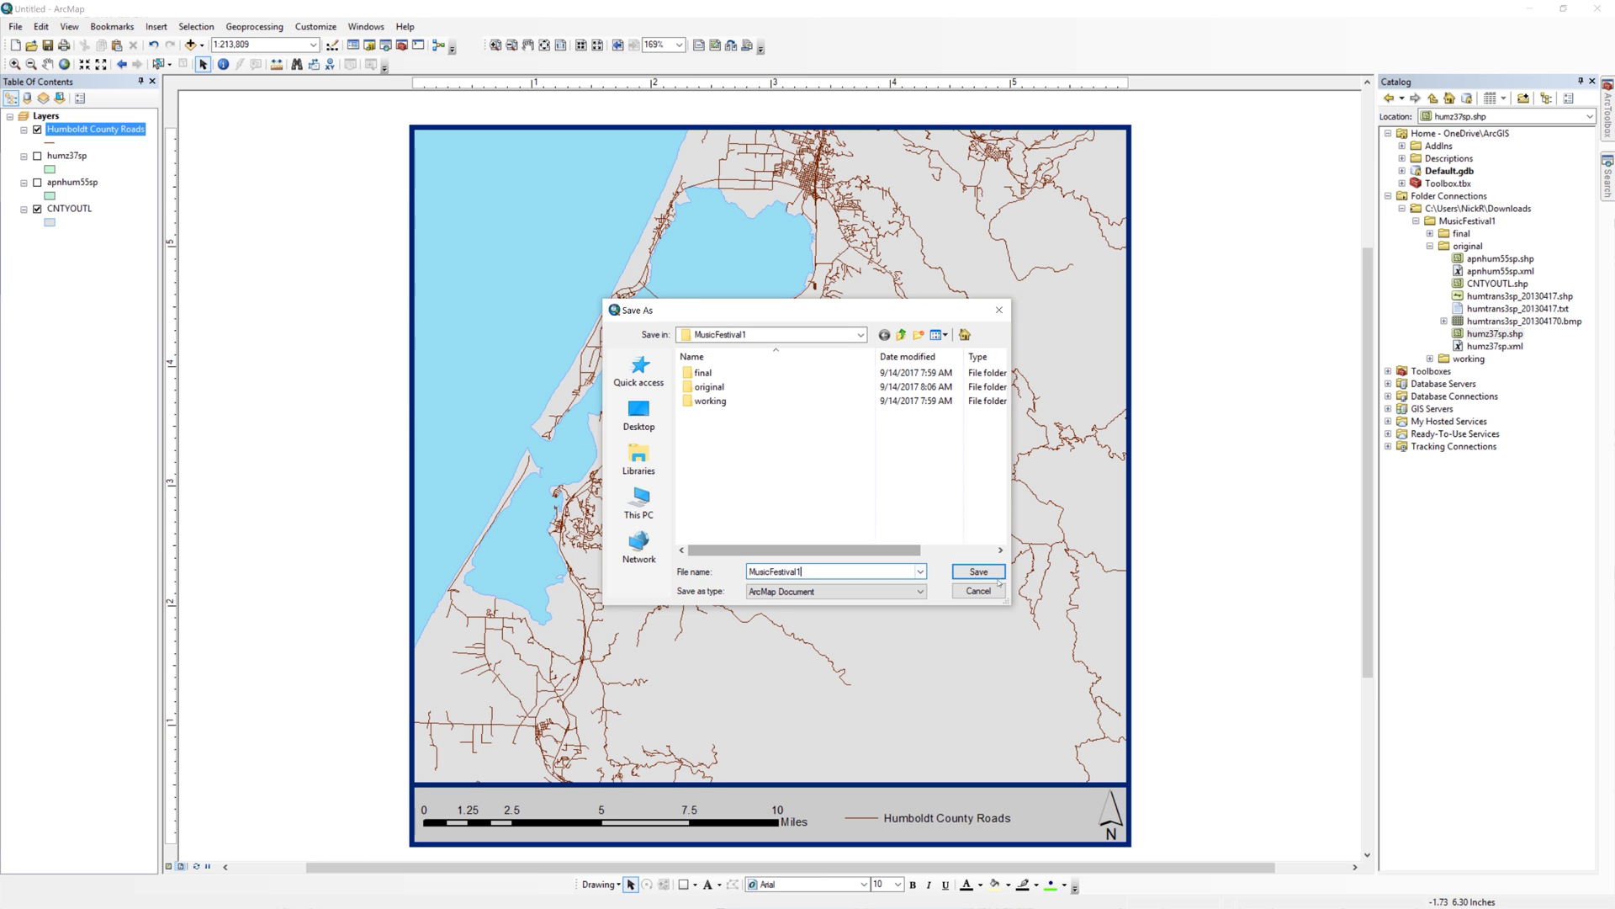
pyautogui.click(978, 571)
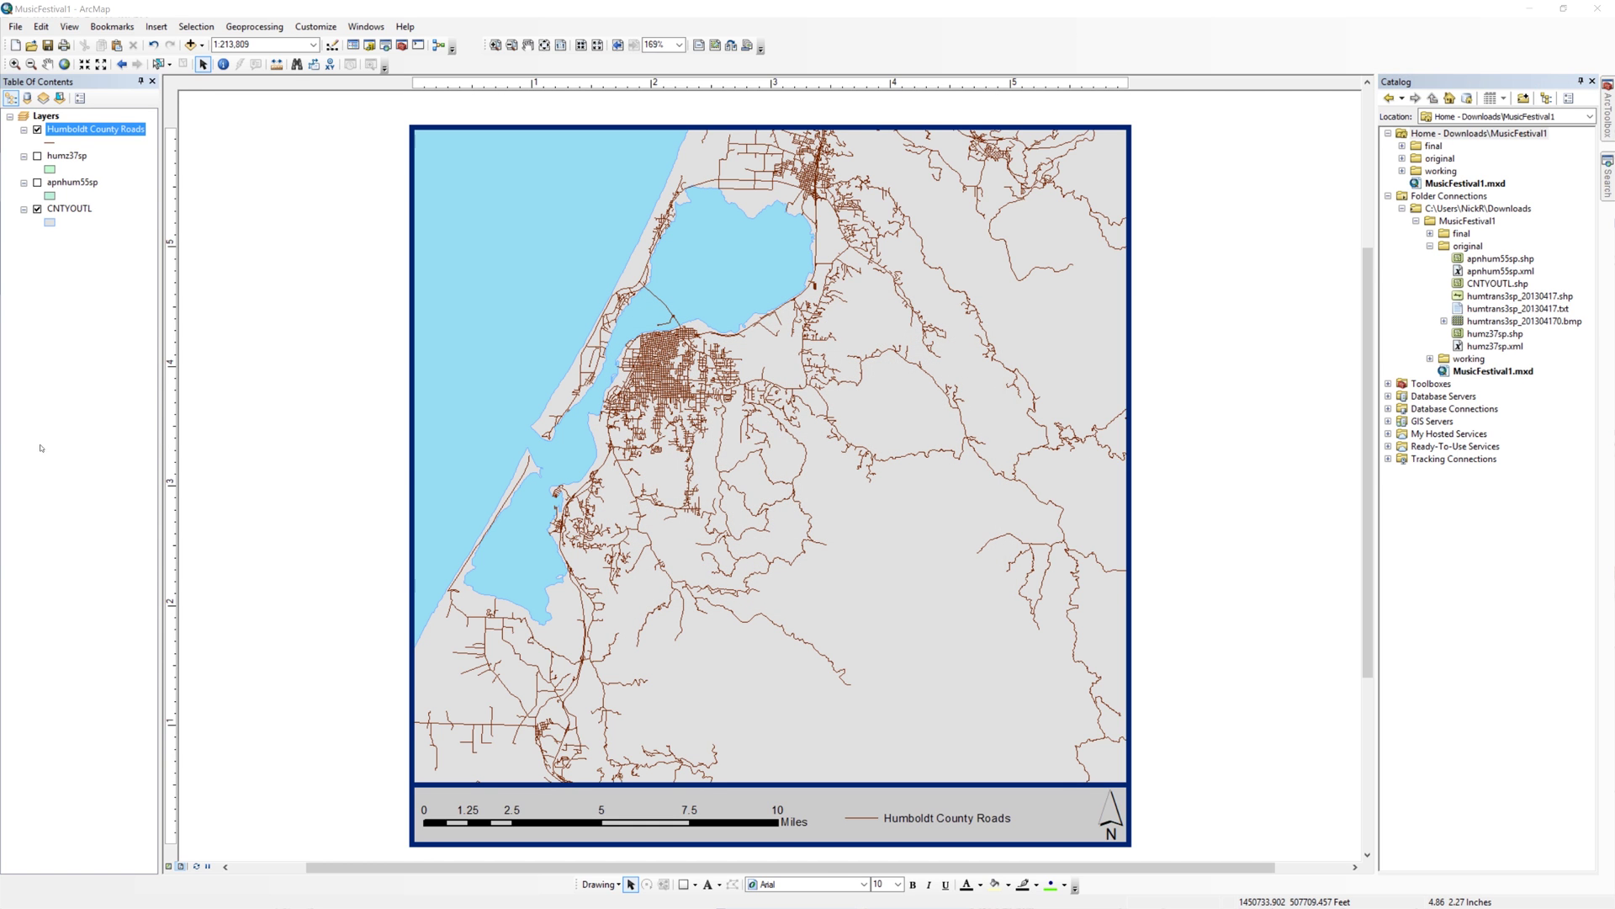
# Export the layout to the final folder as Roads.png at 300 dpi.
pyautogui.click(15, 27)
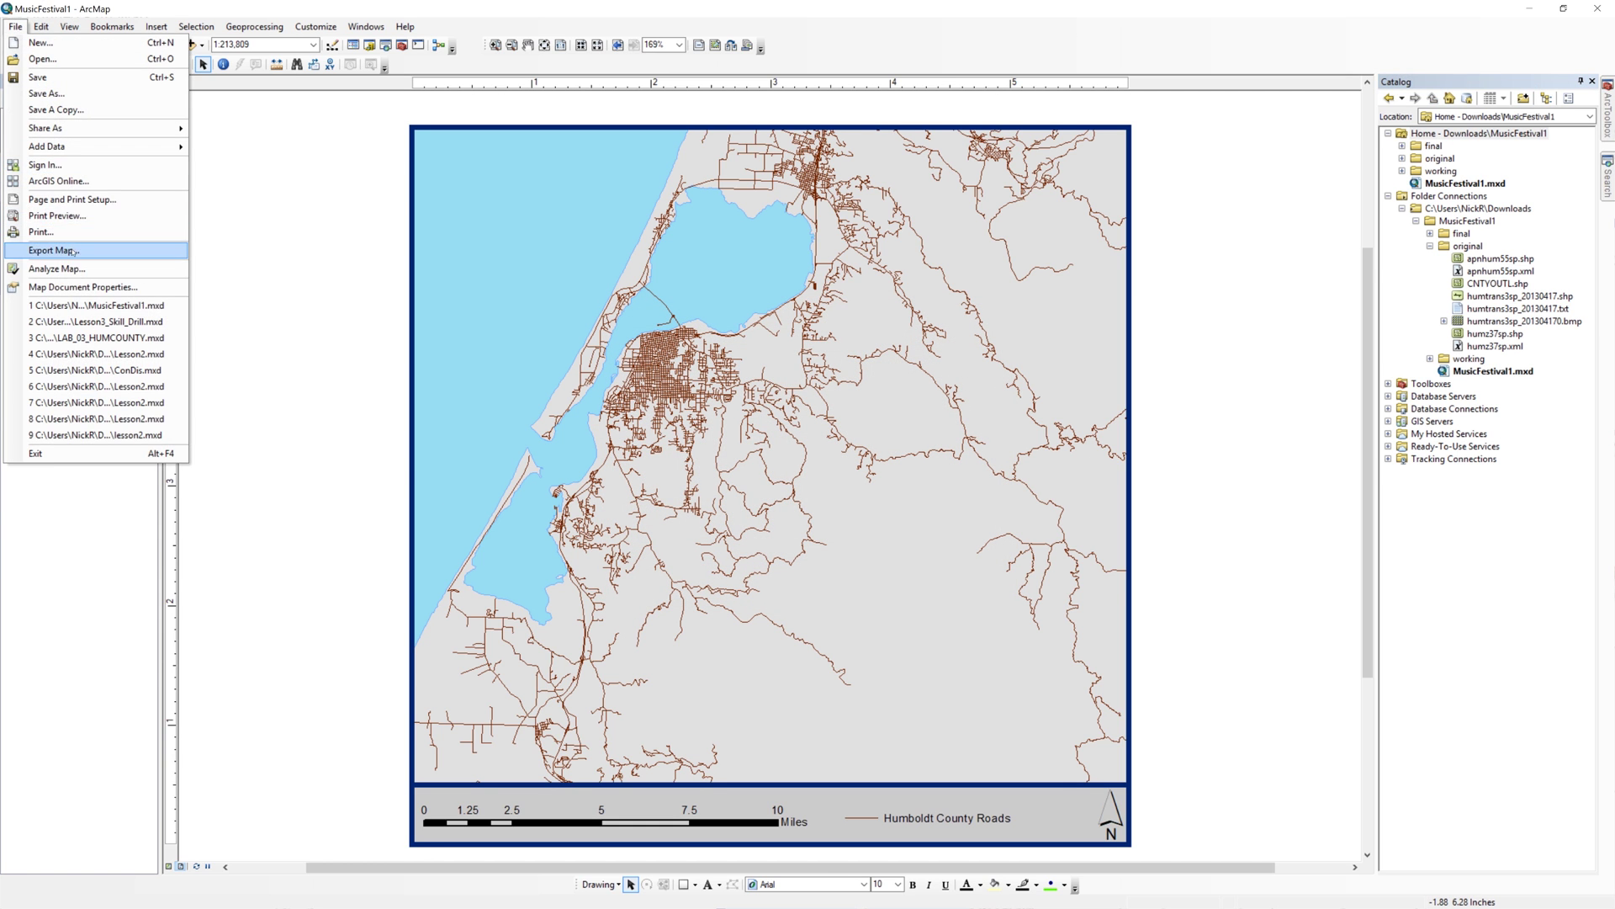
pyautogui.click(76, 251)
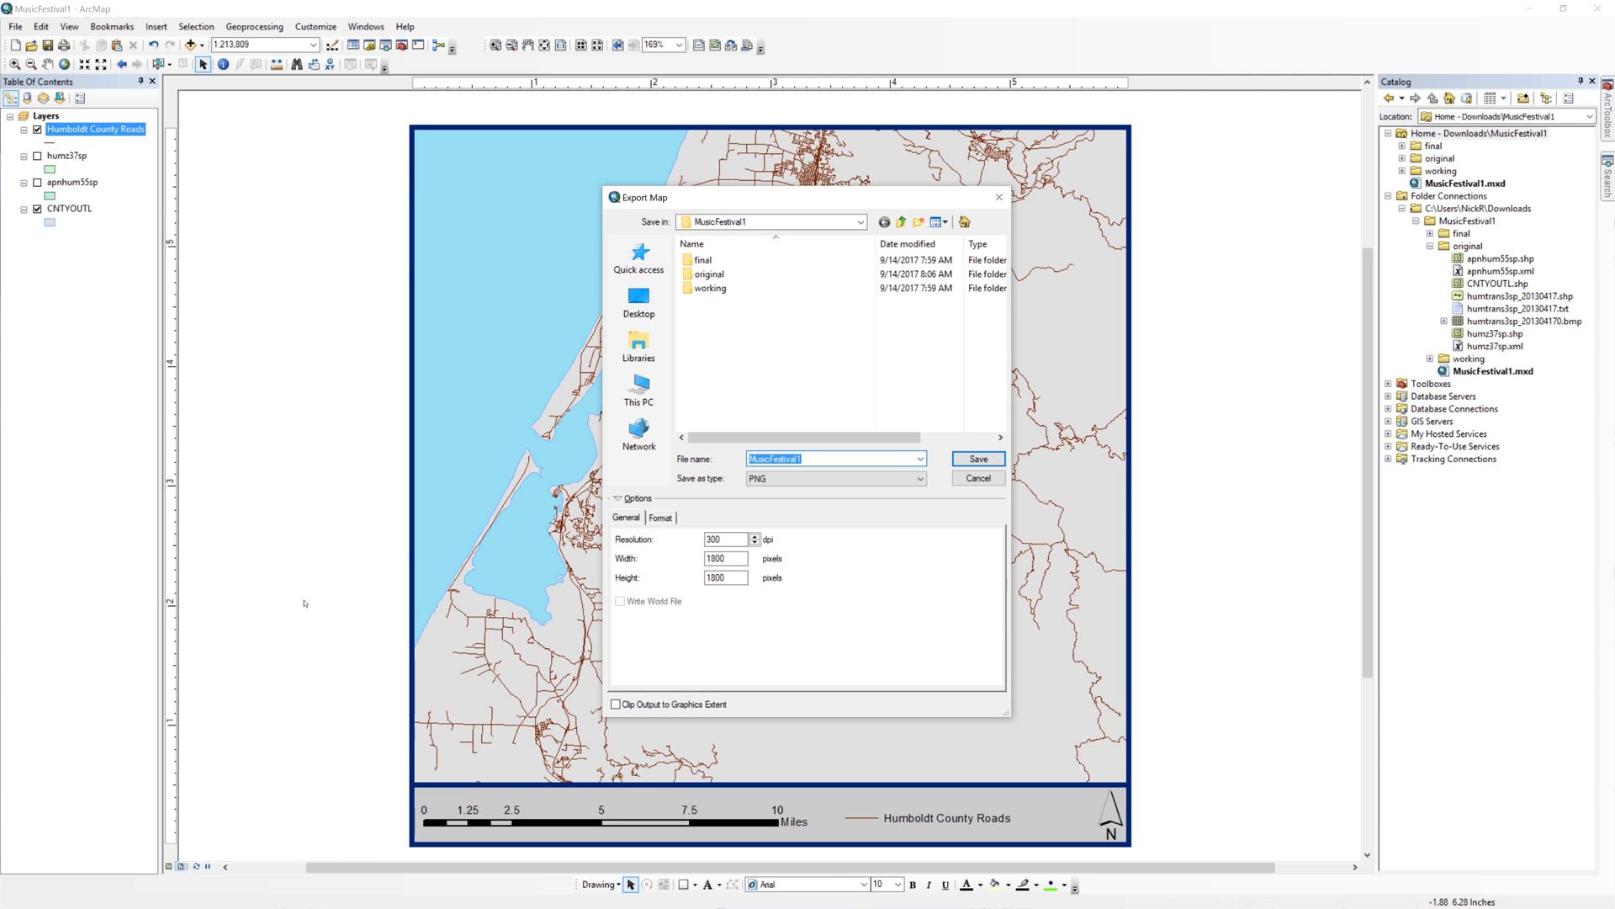
pyautogui.doubleClick(703, 260)
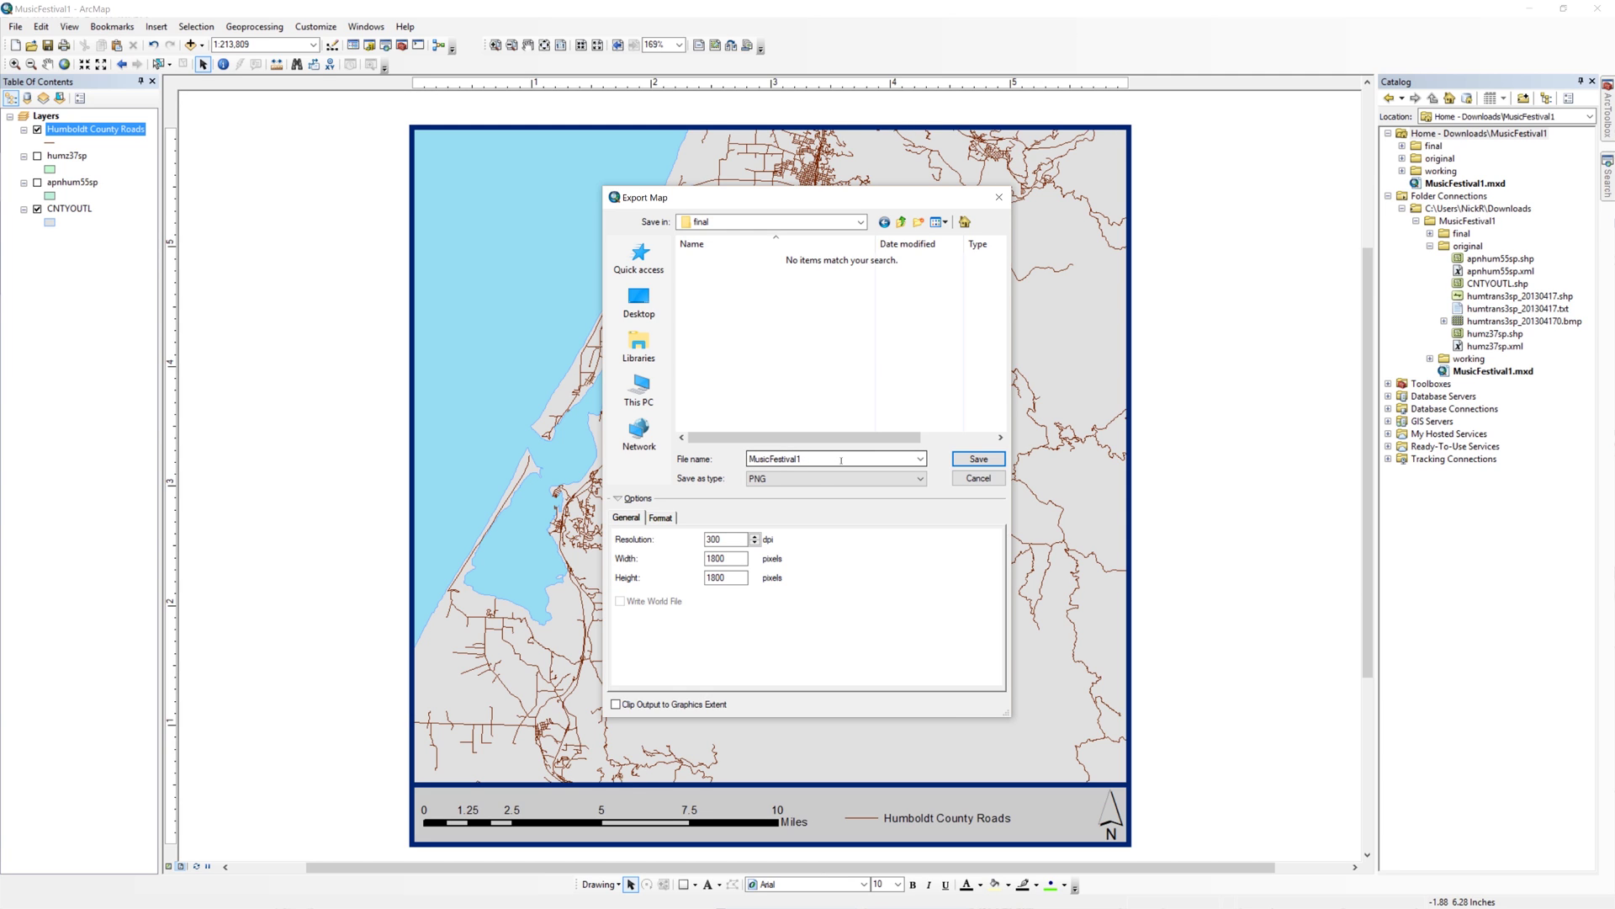
pyautogui.doubleClick(840, 459)
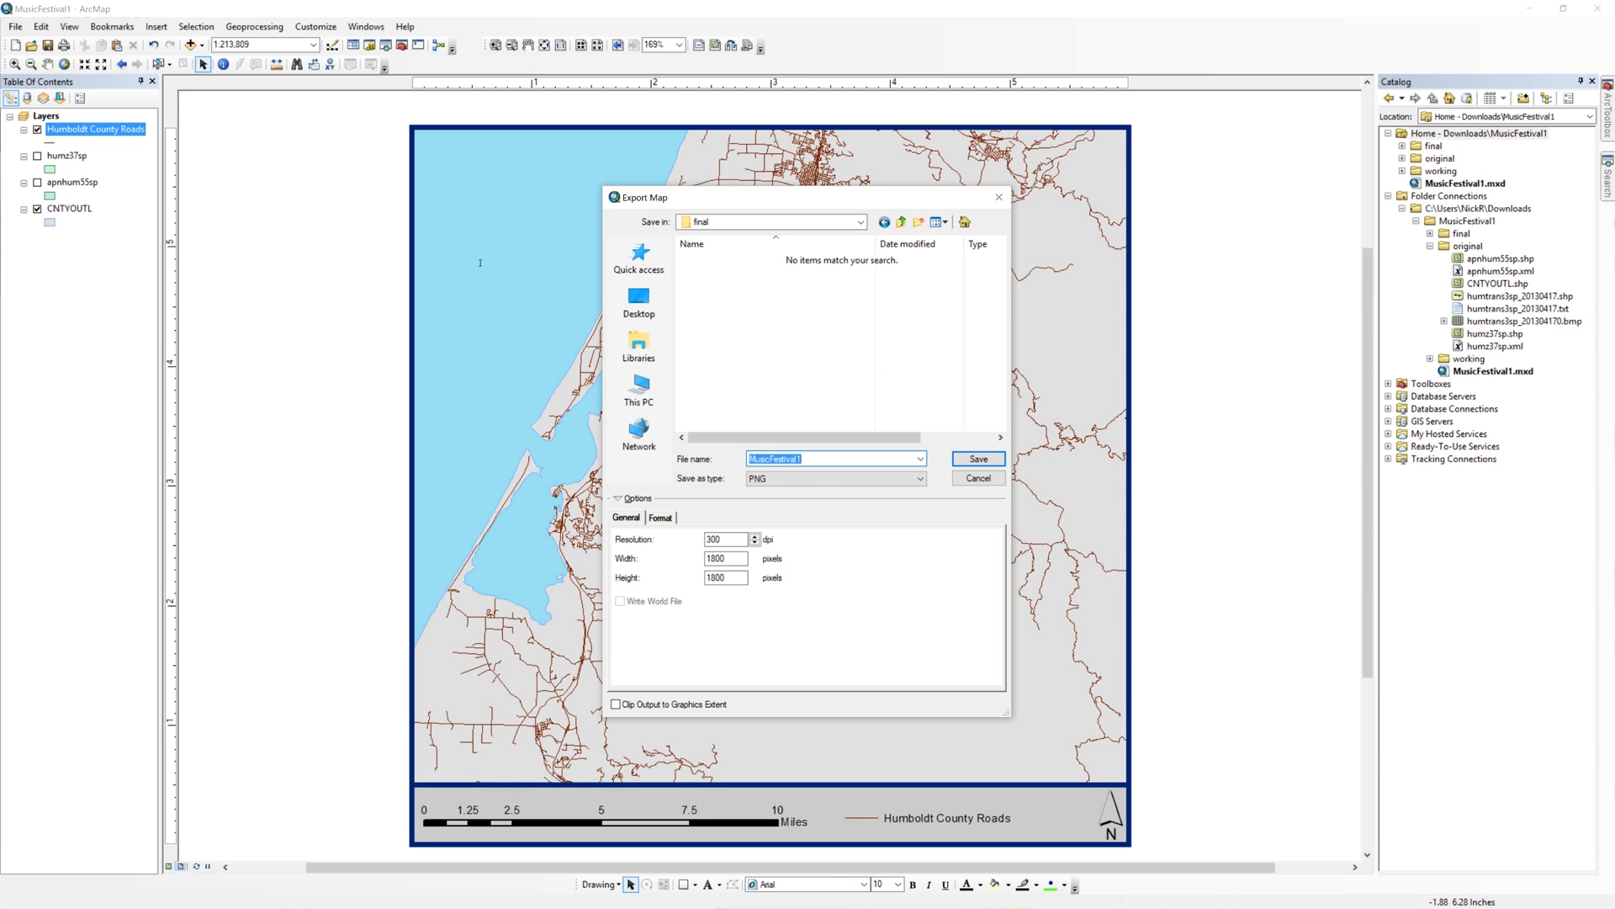
pyautogui.write('Roads')
pyautogui.doubleClick(715, 539)
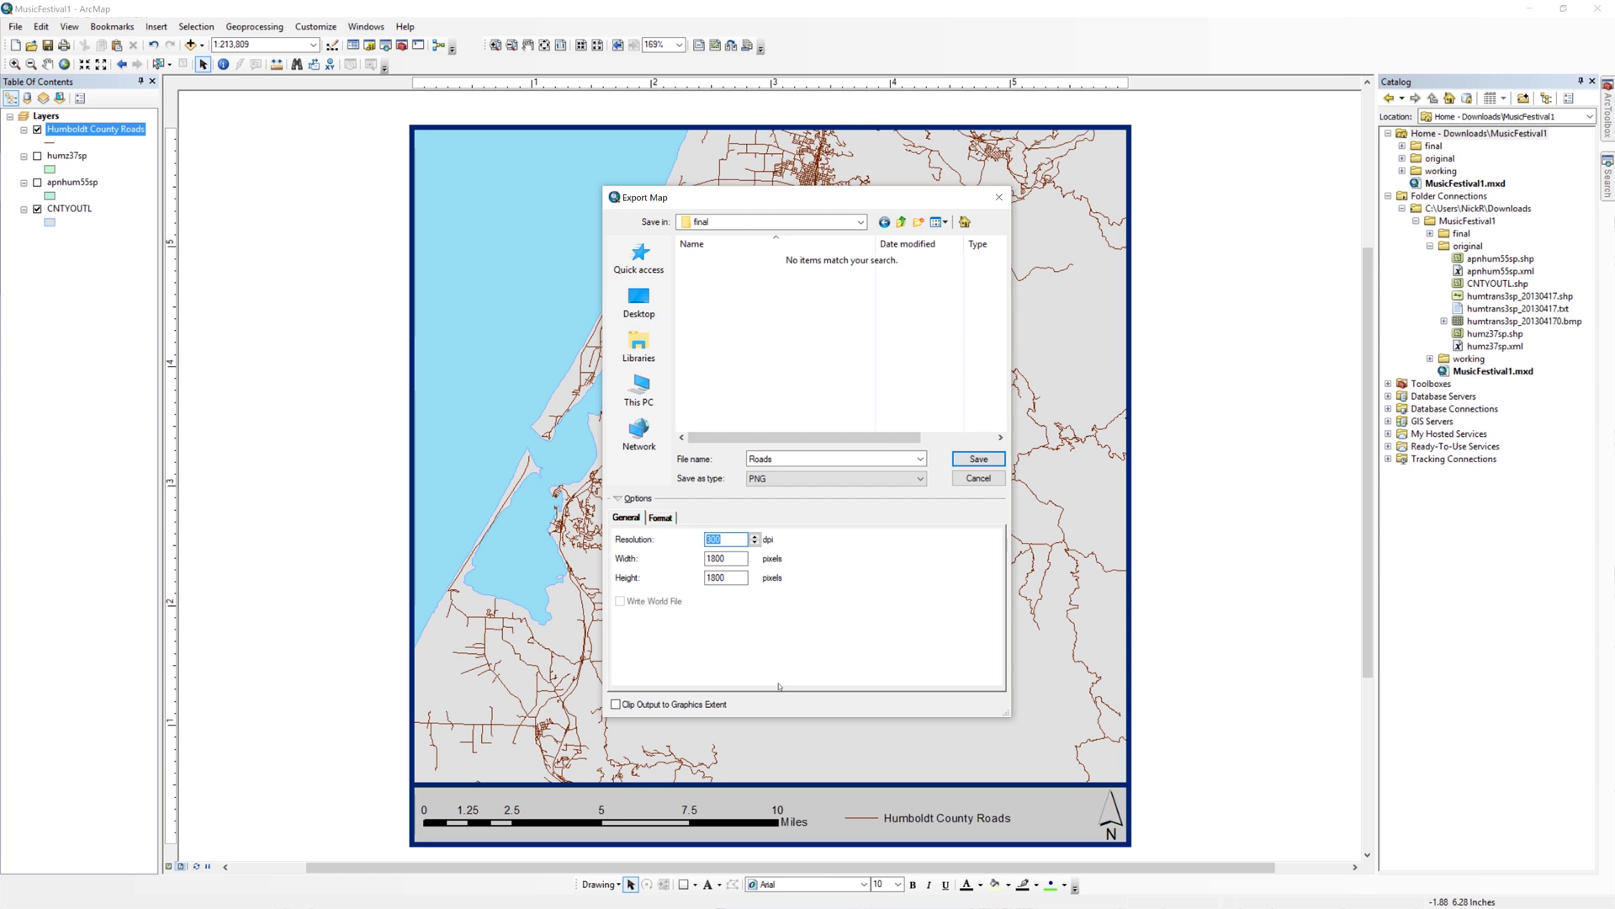
pyautogui.click(978, 459)
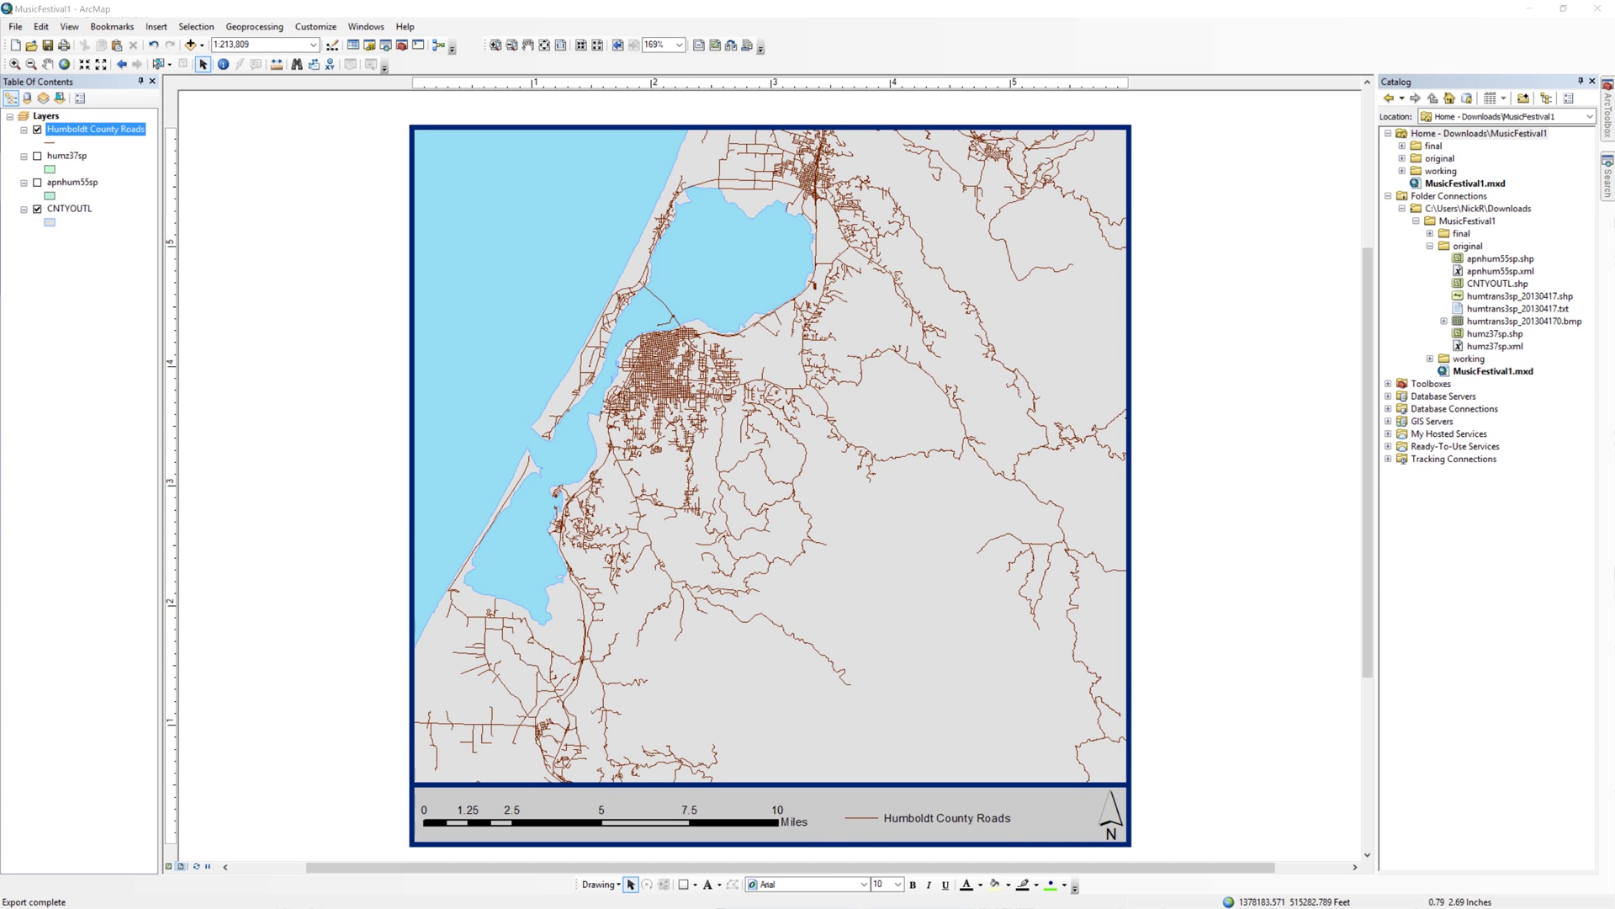
pyautogui.hotkey('alt', 'Tab')
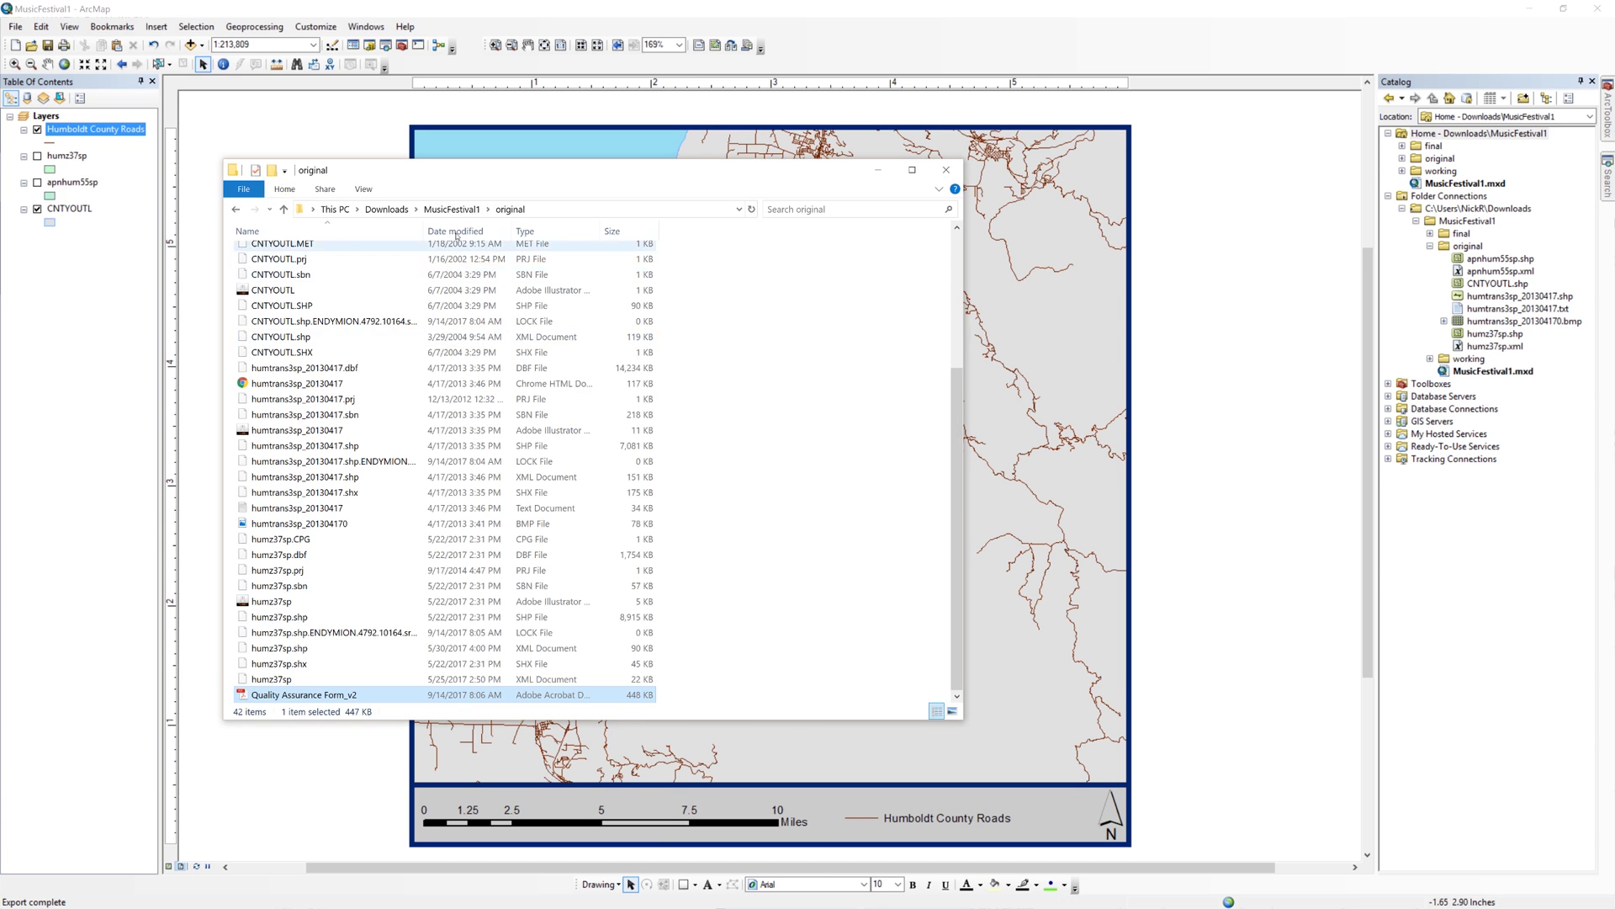
pyautogui.click(452, 208)
pyautogui.doubleClick(320, 254)
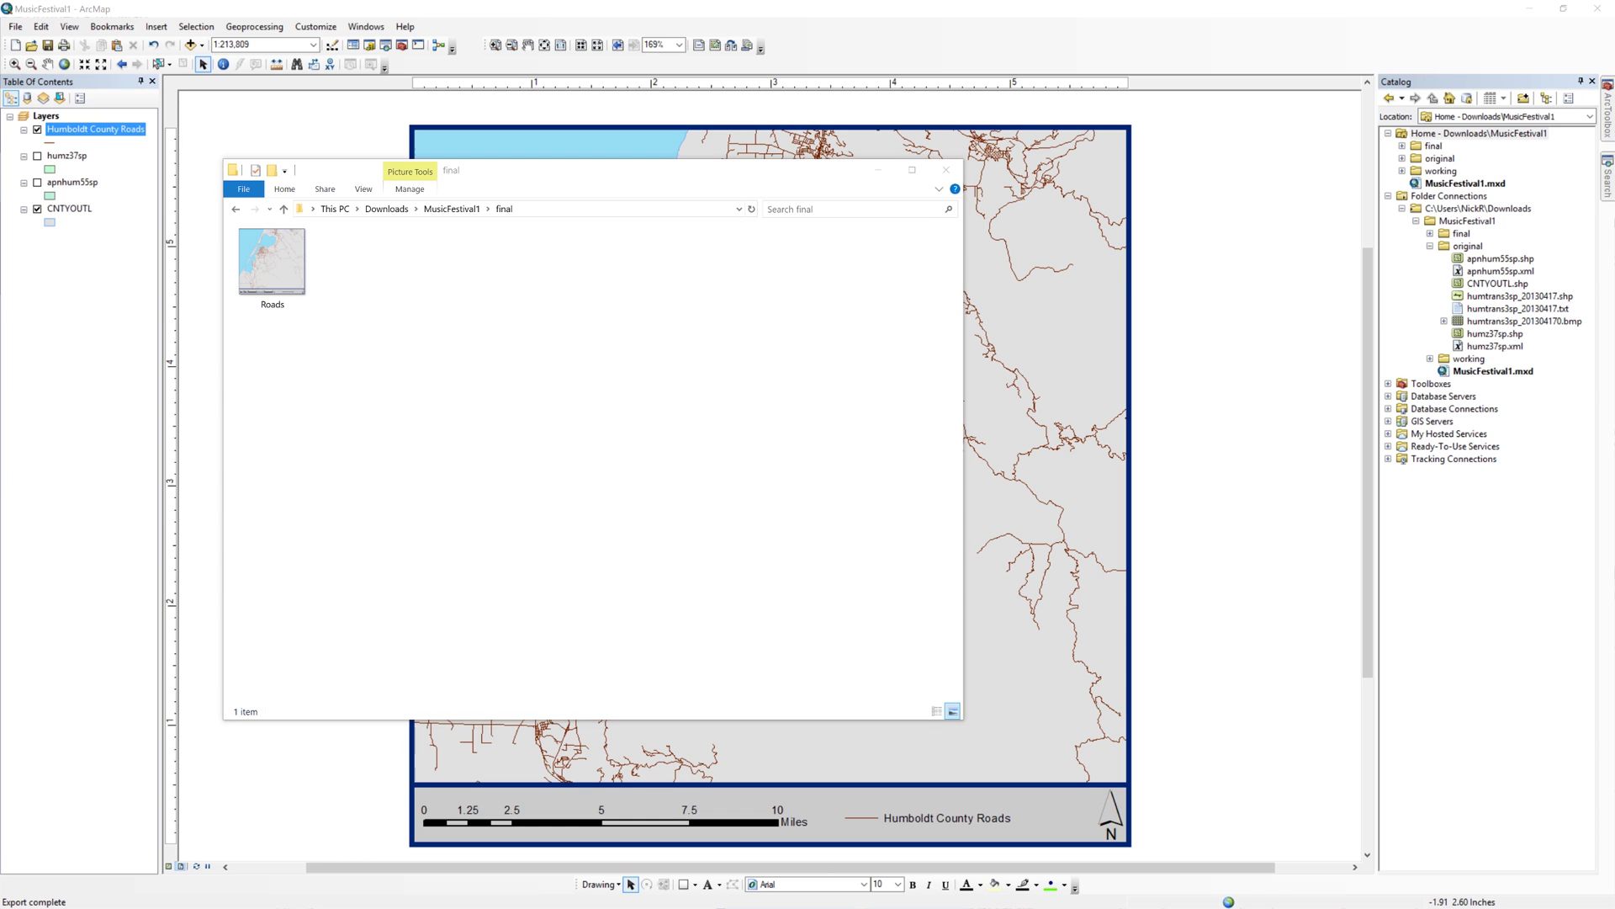
pyautogui.click(880, 169)
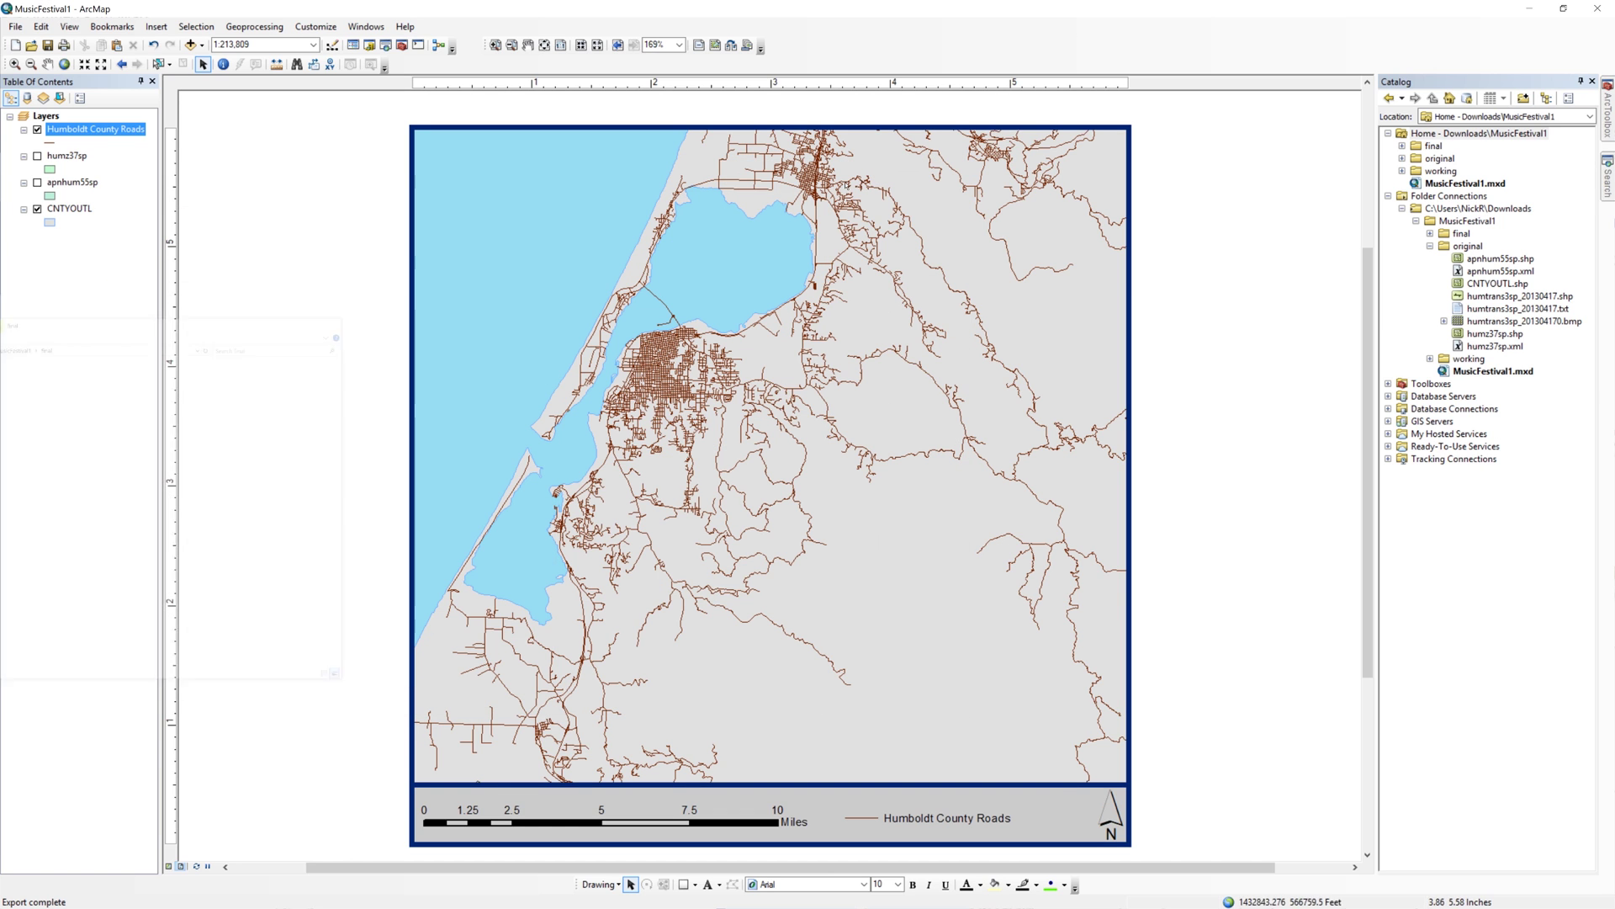
# Turn off Humboldt County Roads and CNTYOUTL, and turn on apnhum55sp.
pyautogui.click(37, 129)
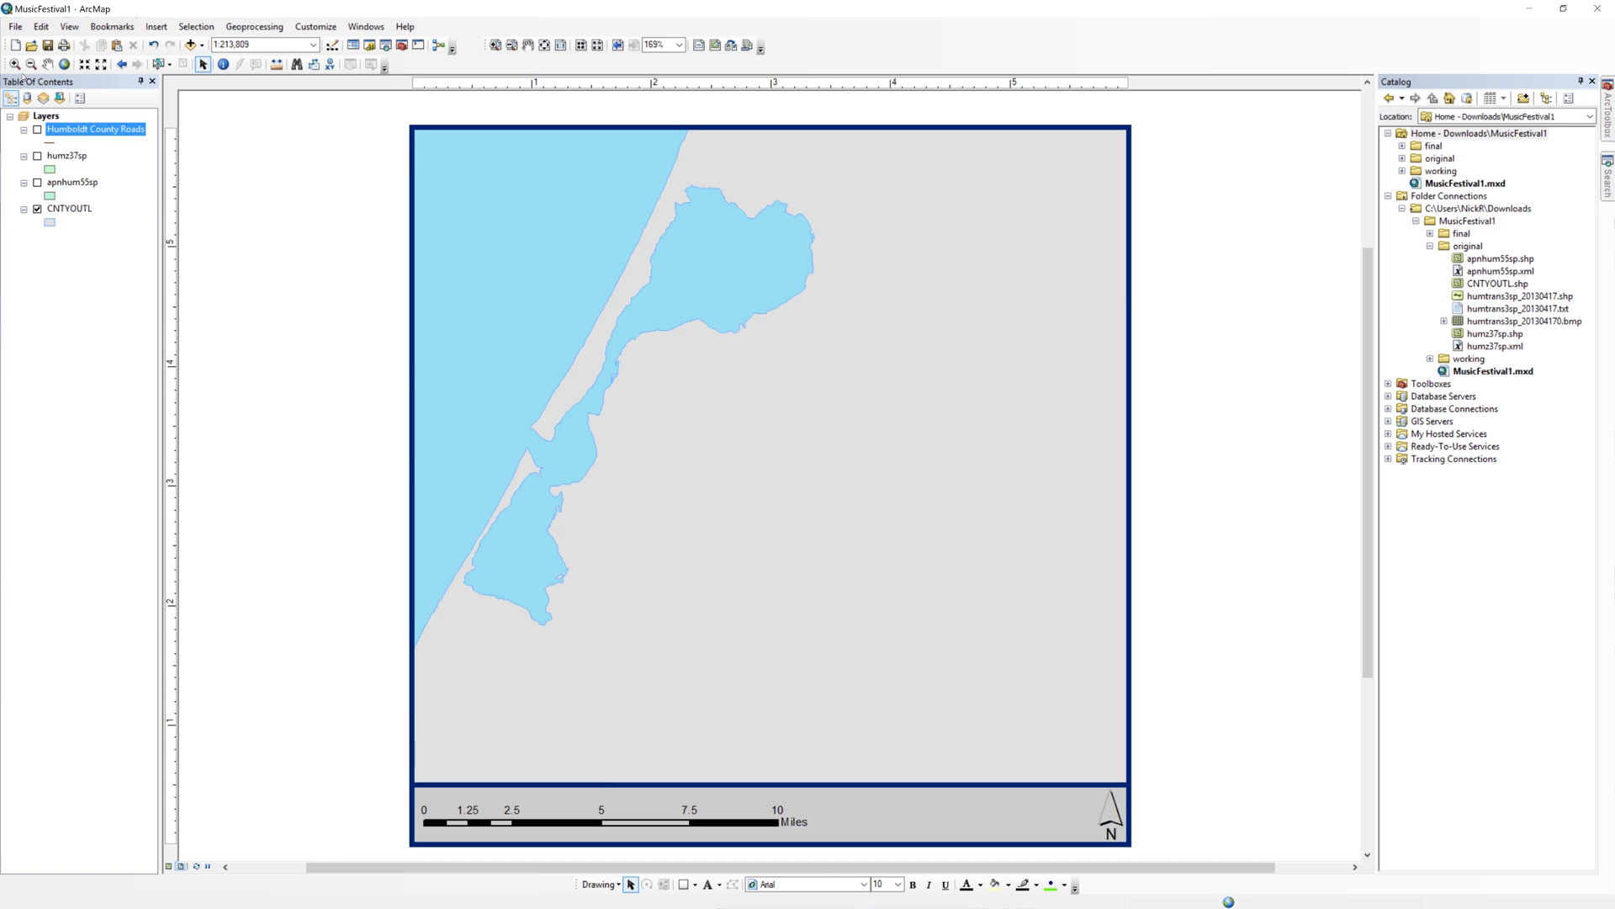
pyautogui.click(37, 207)
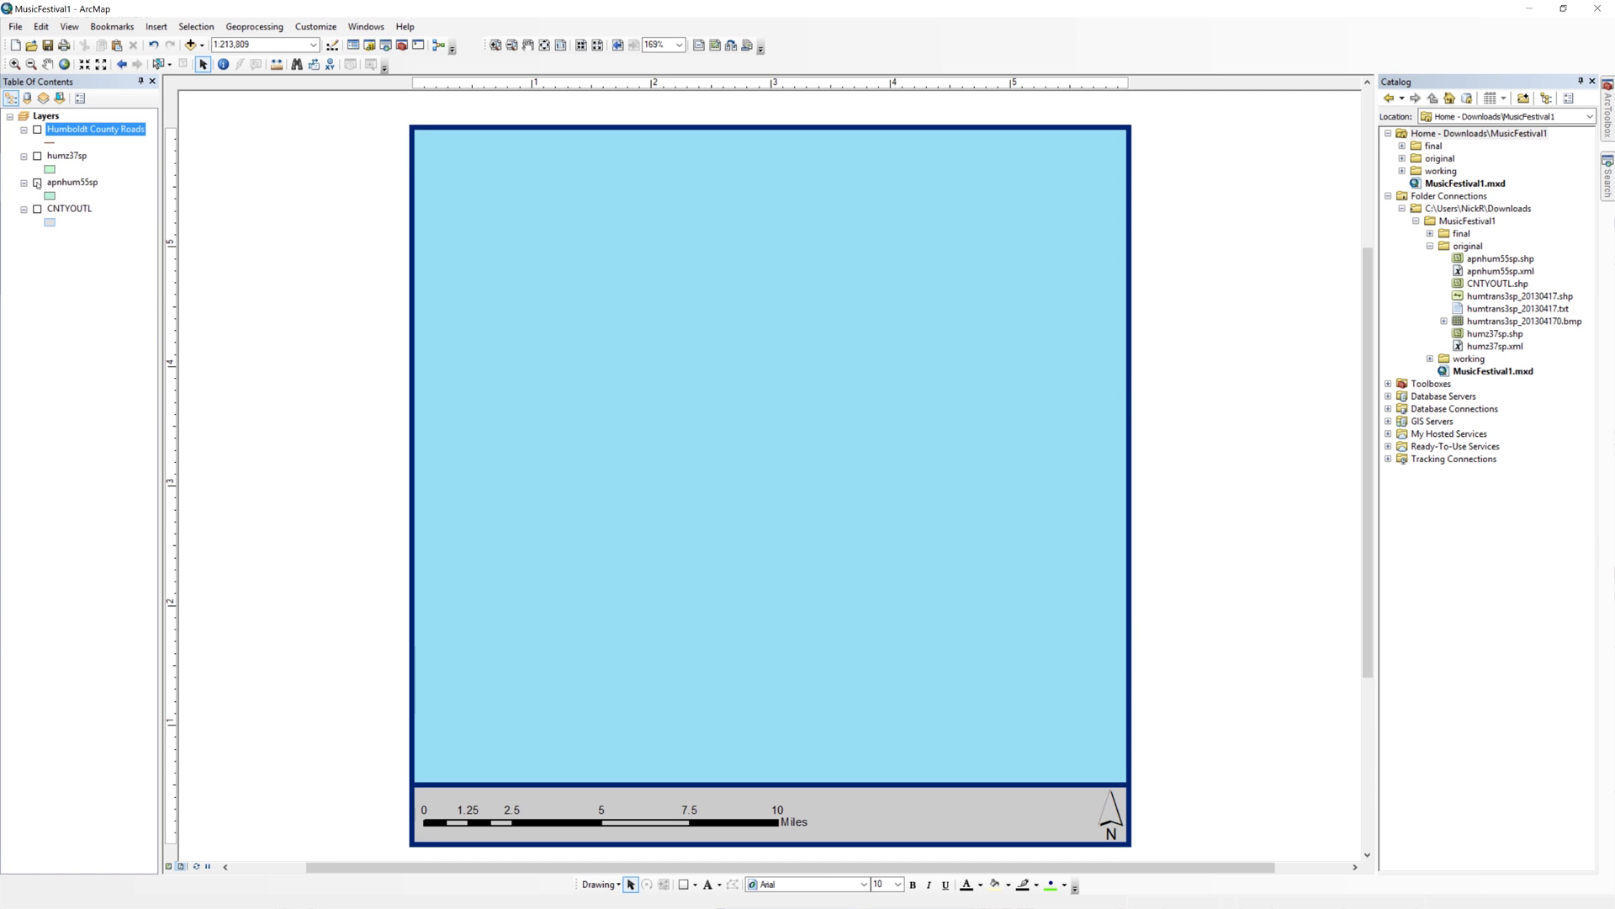
pyautogui.click(36, 182)
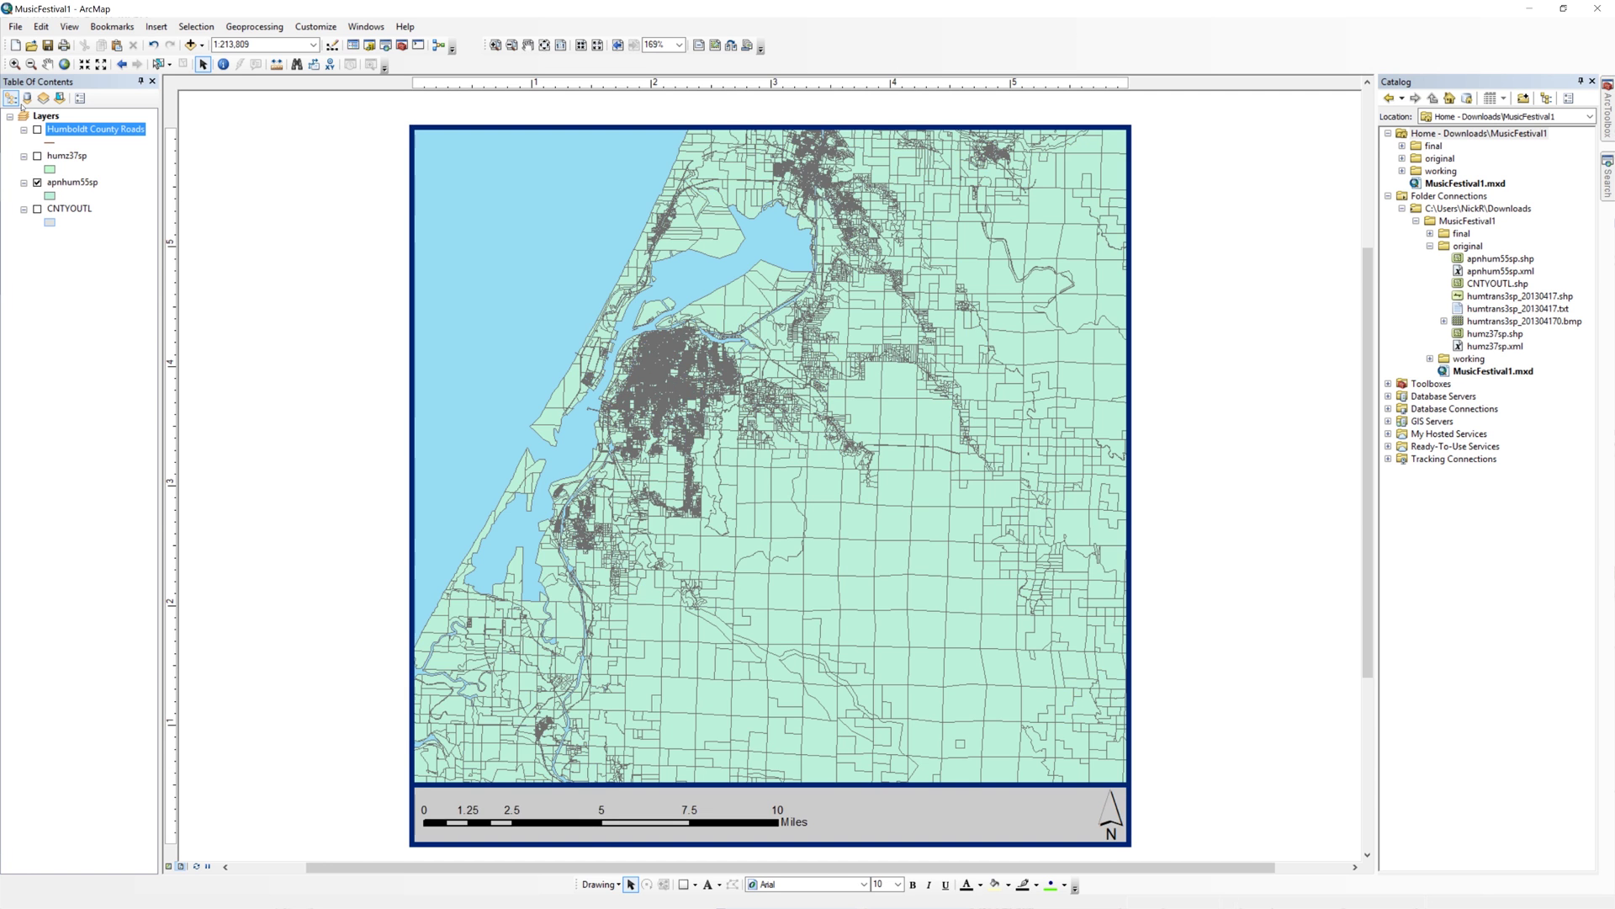
pyautogui.rightClick(71, 181)
# Symbolize apnhum55sp by unique EXLU4 values, all values added, with a dark multicolour ramp.
pyautogui.click(76, 500)
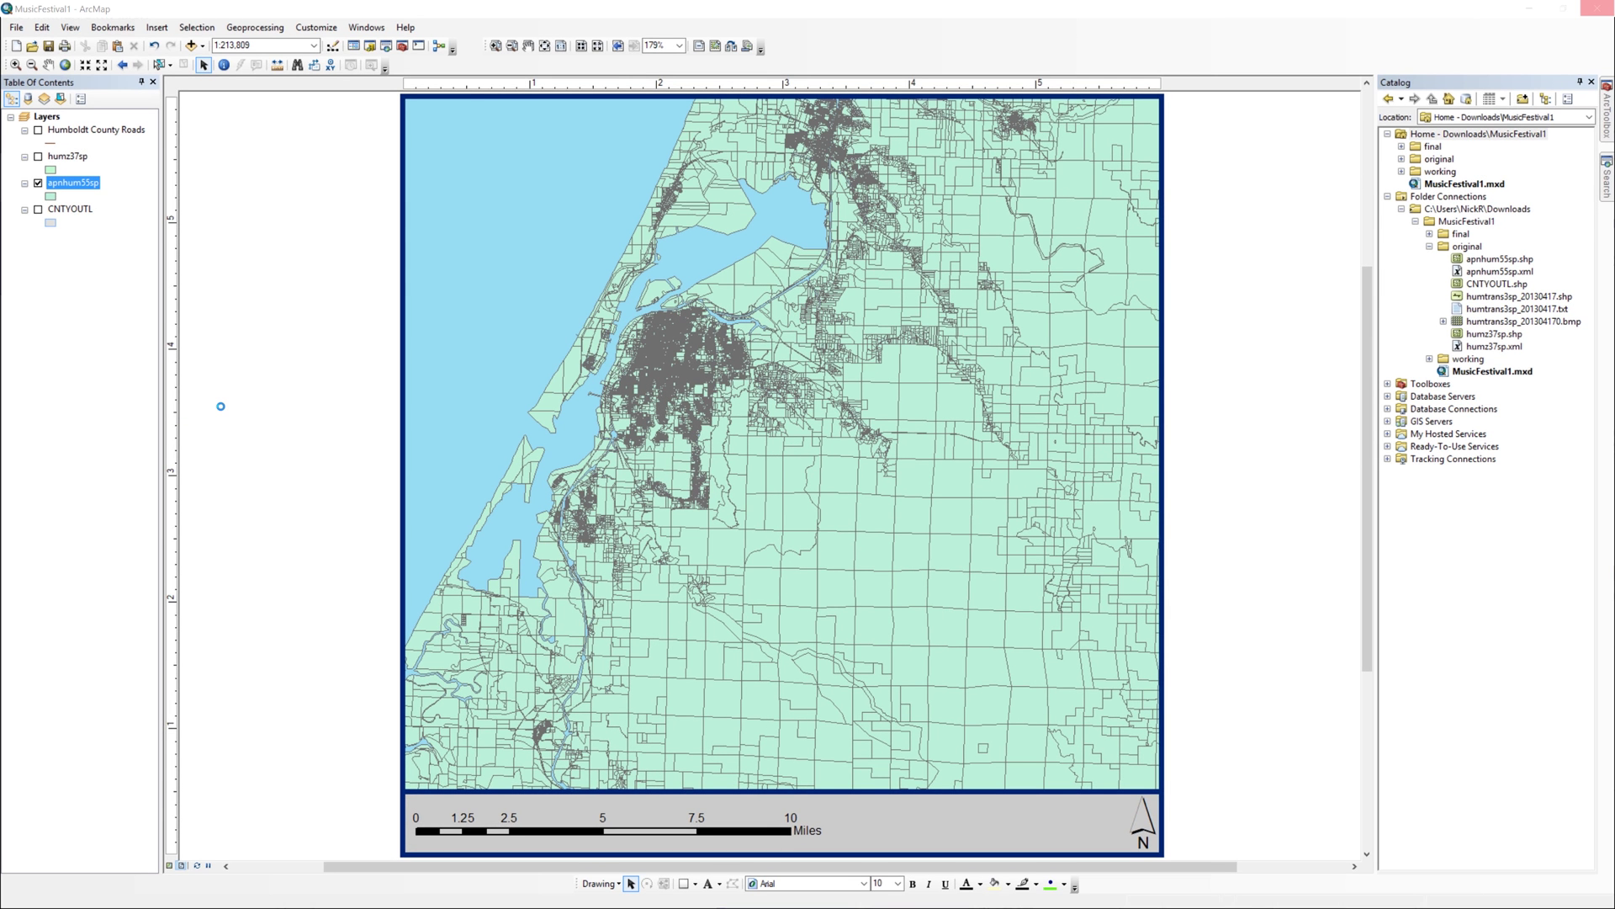
pyautogui.click(735, 283)
pyautogui.click(613, 331)
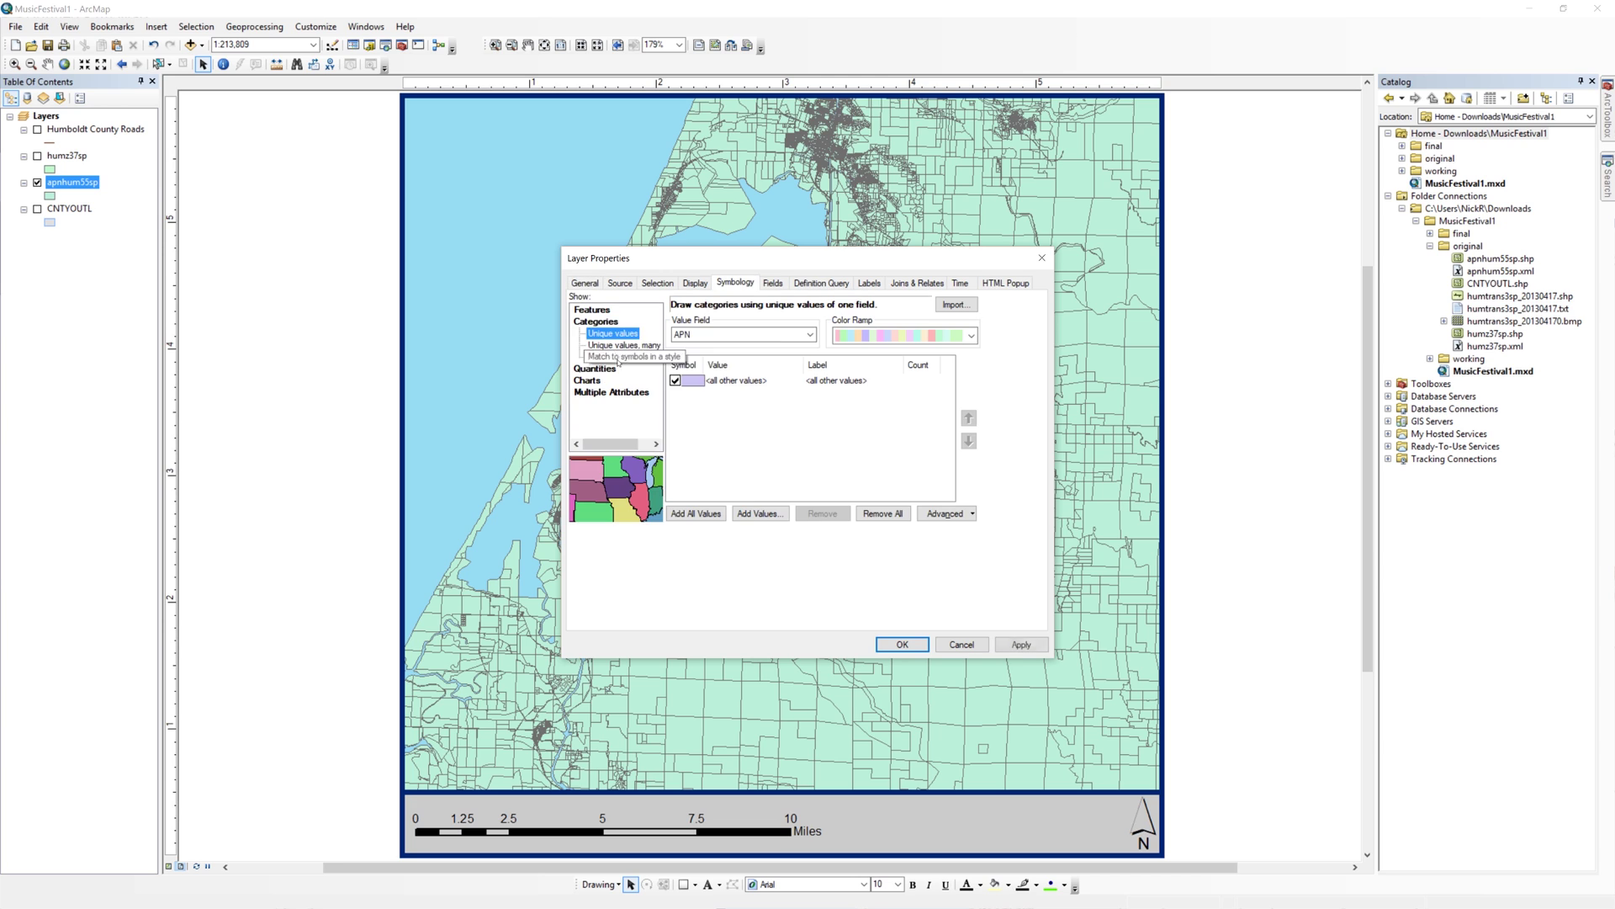
pyautogui.click(810, 334)
pyautogui.click(745, 378)
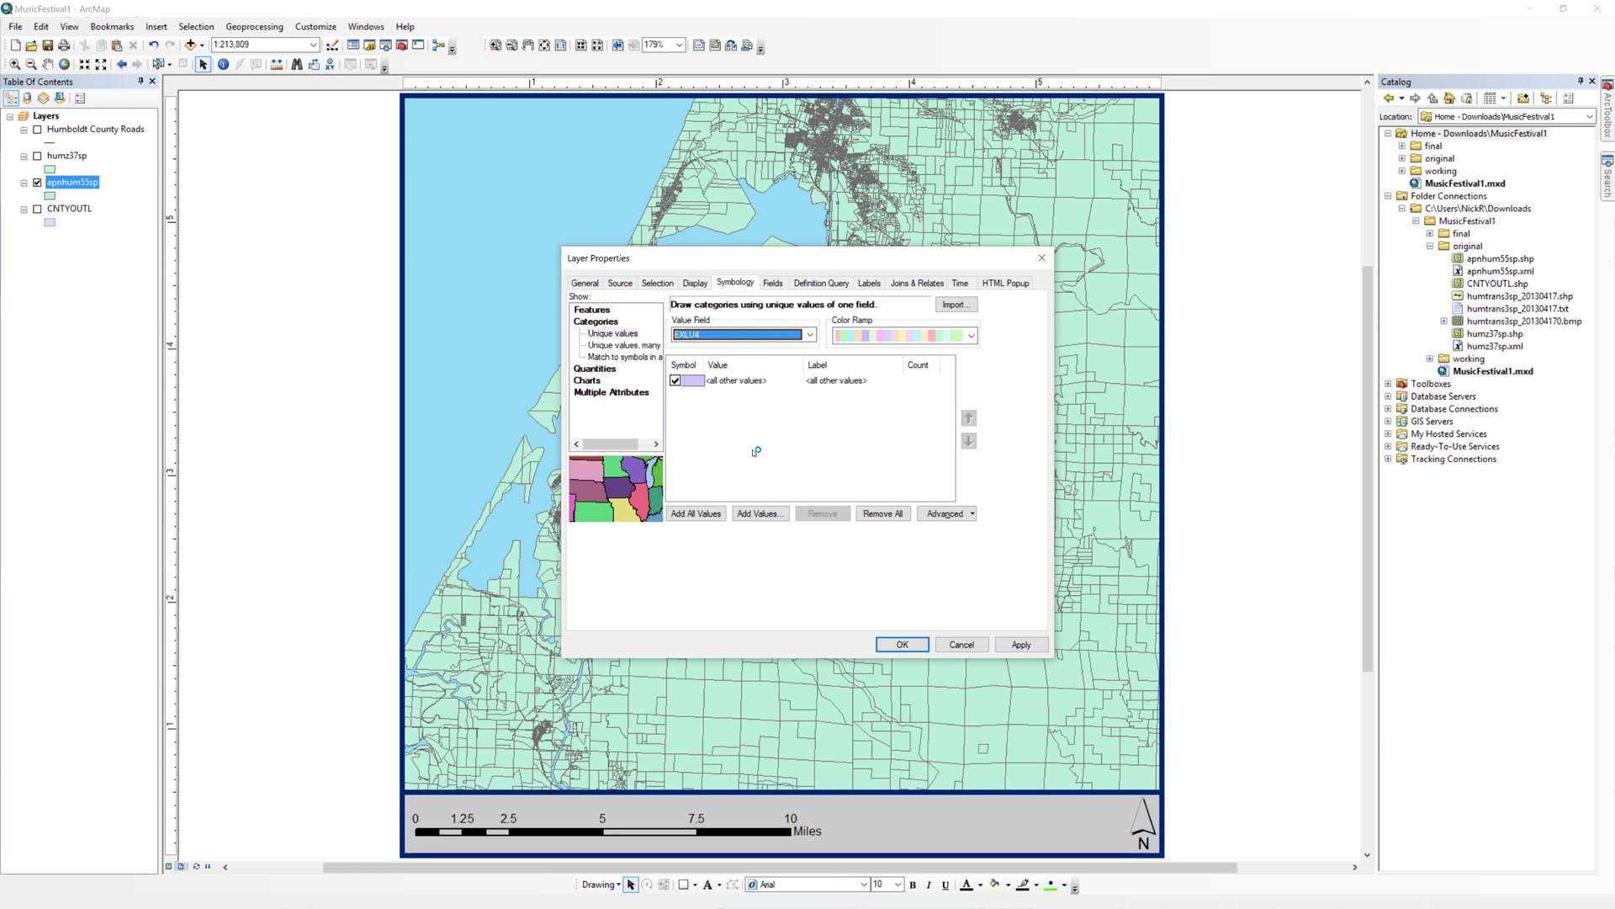
pyautogui.click(695, 513)
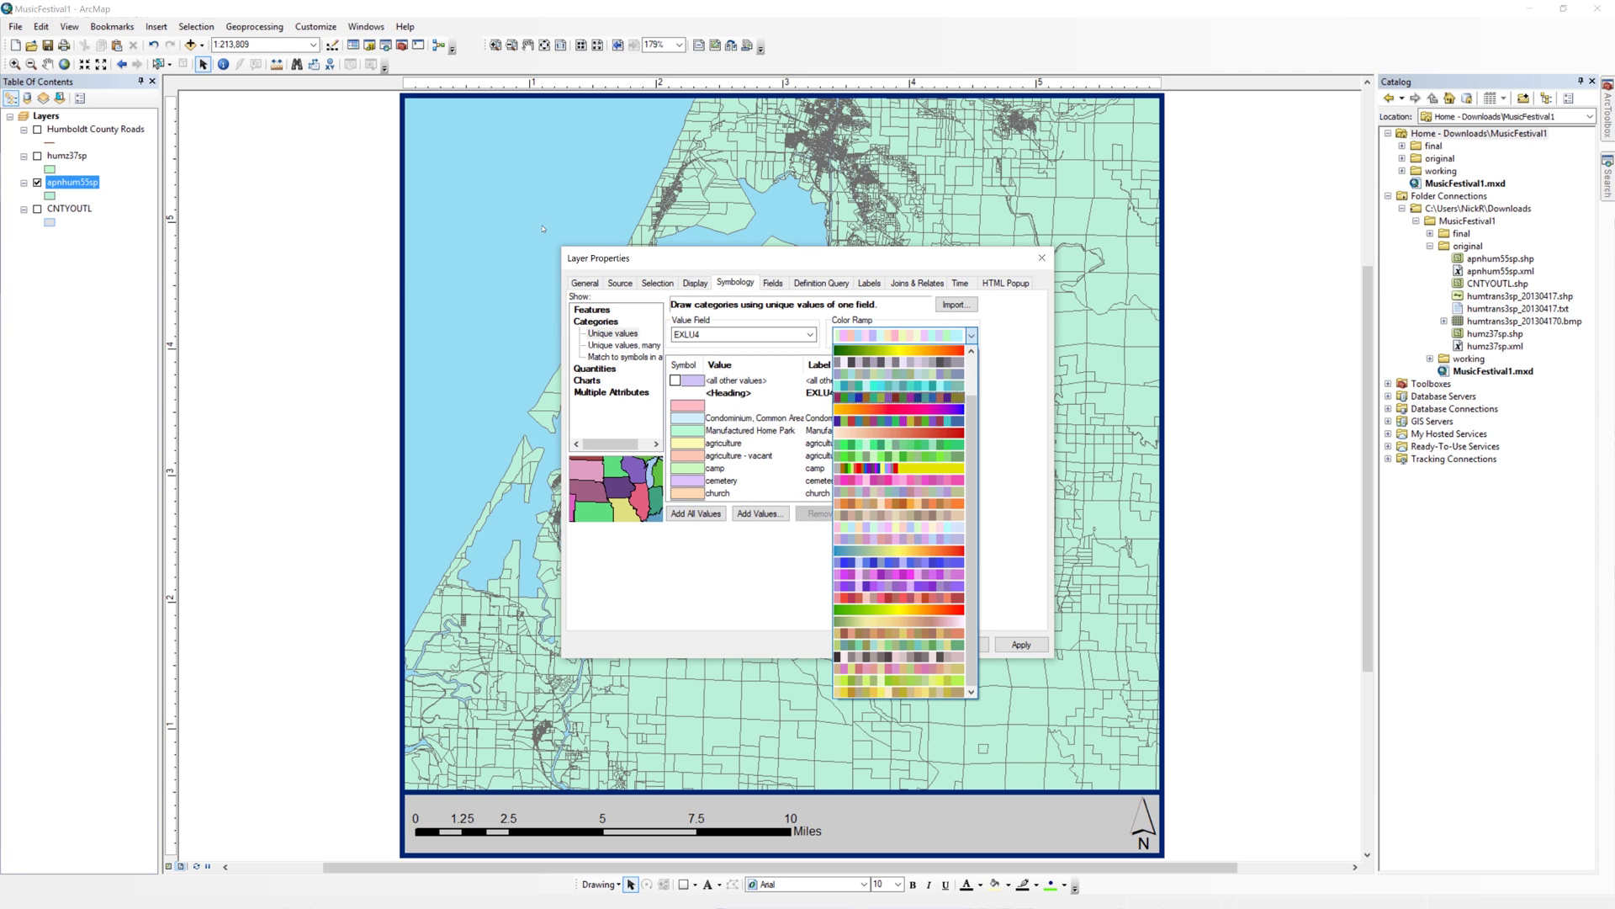
pyautogui.click(971, 335)
pyautogui.click(903, 379)
pyautogui.click(1022, 645)
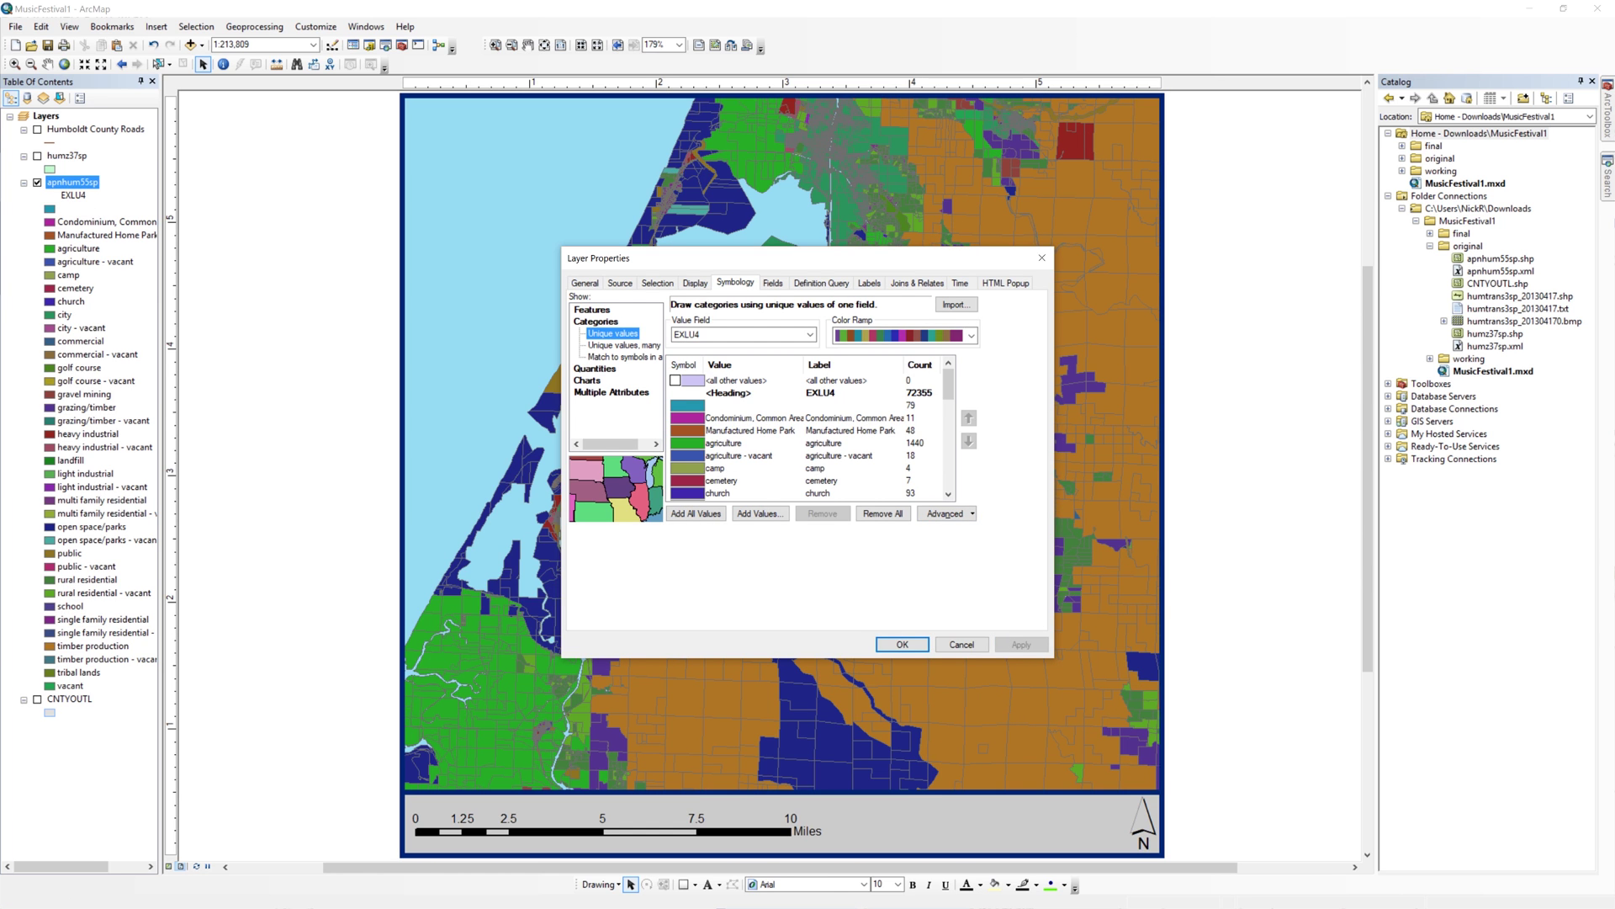
pyautogui.click(903, 644)
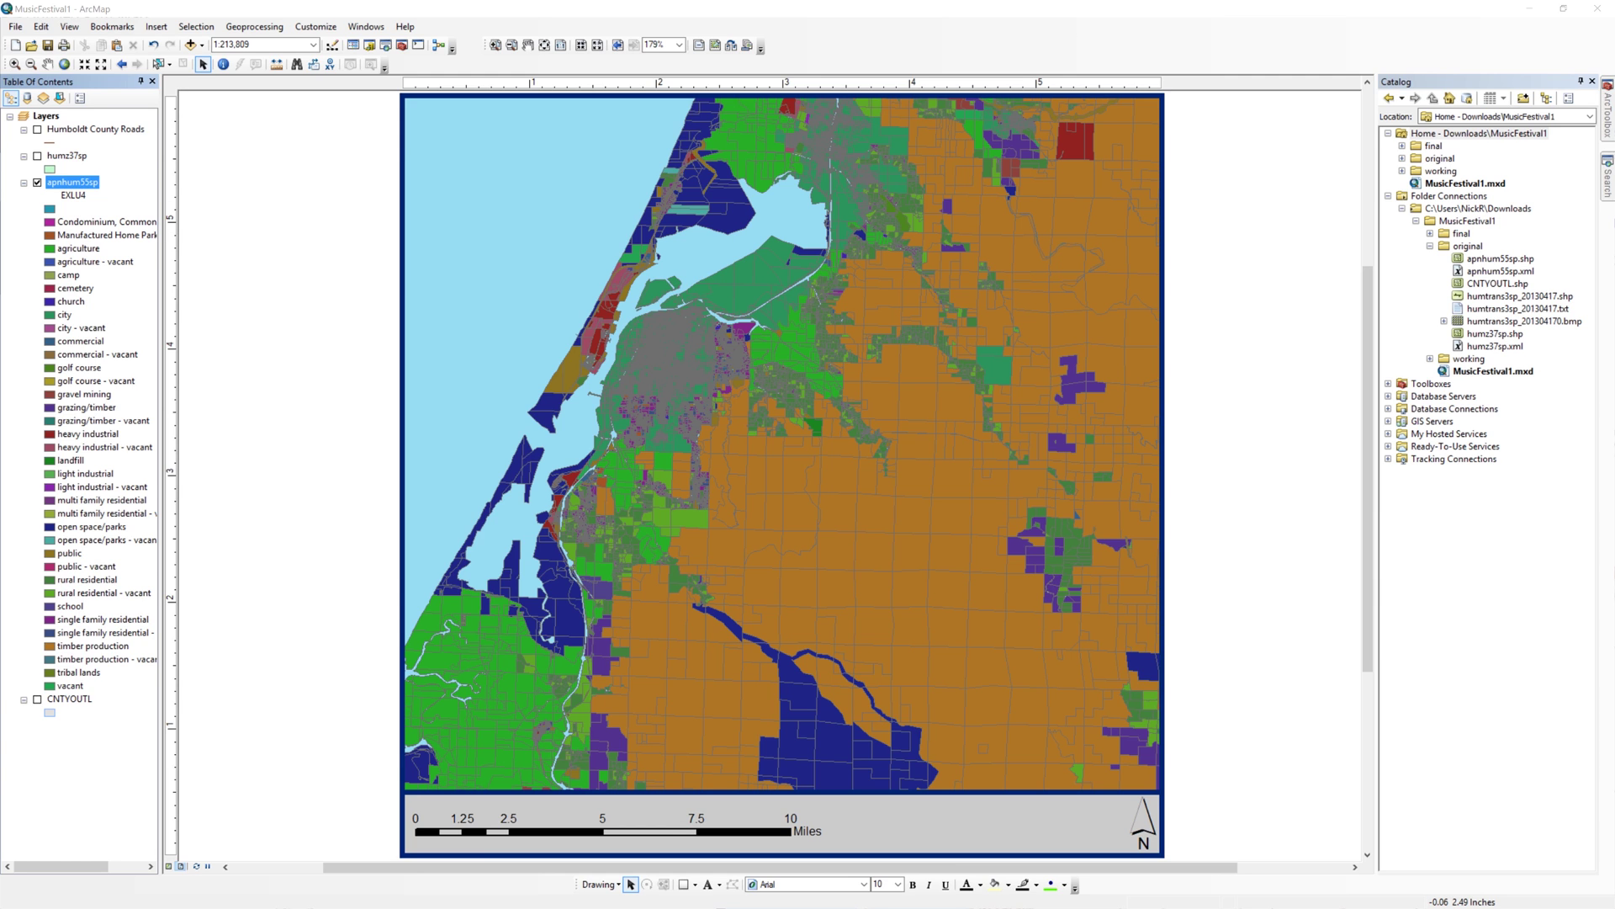
# Set the outline colour of all apnhum55sp category symbols to No Color.
pyautogui.doubleClick(72, 181)
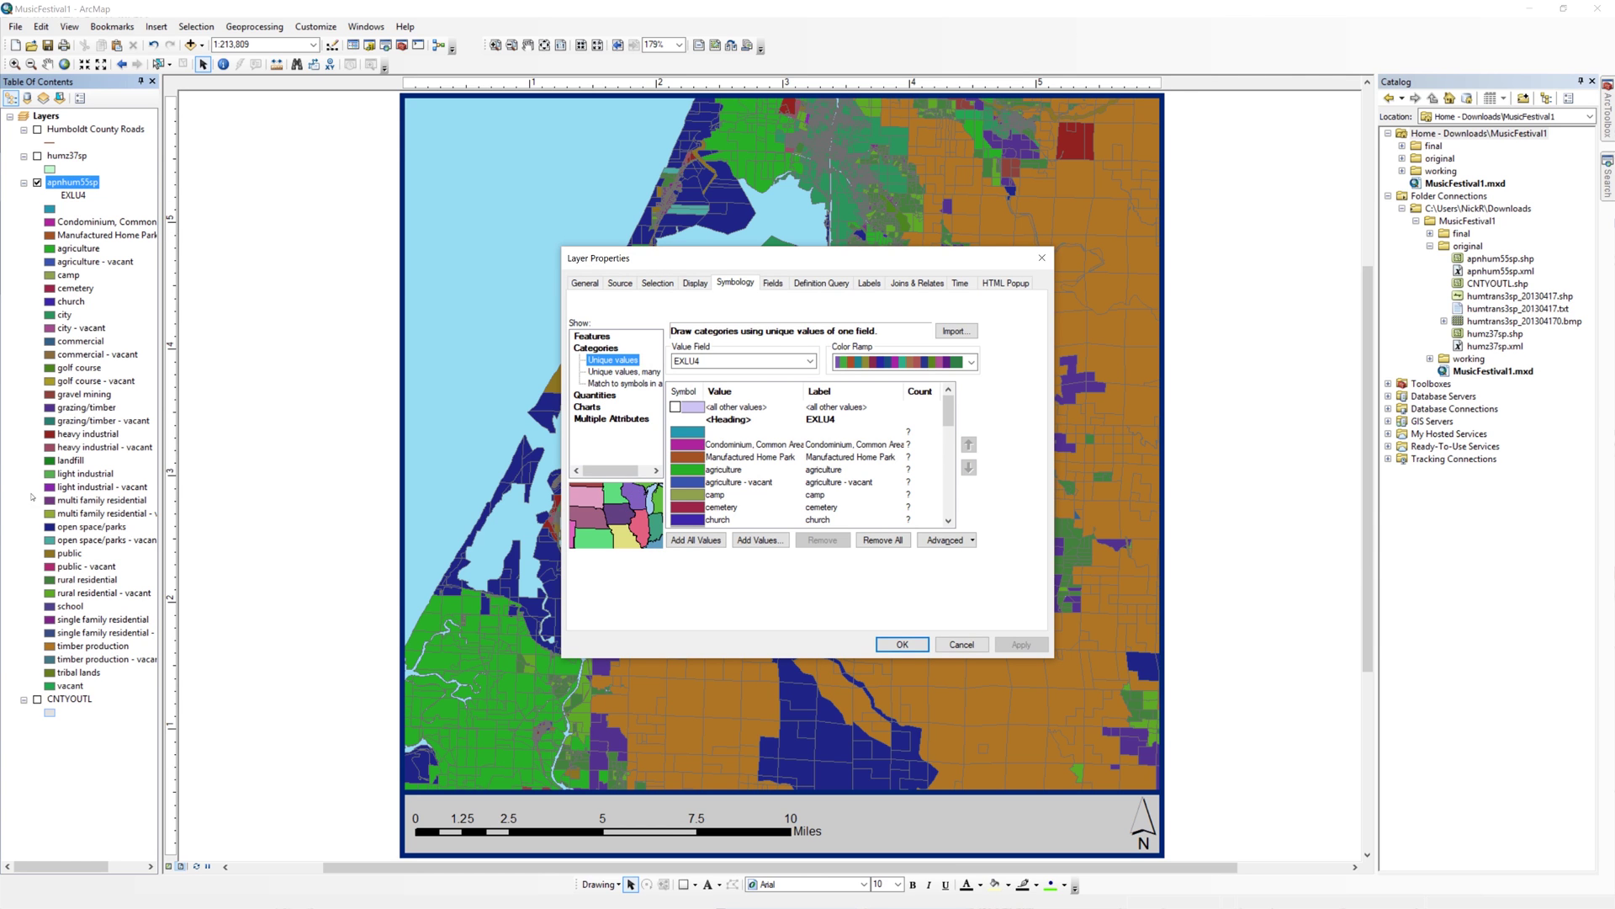
pyautogui.click(683, 393)
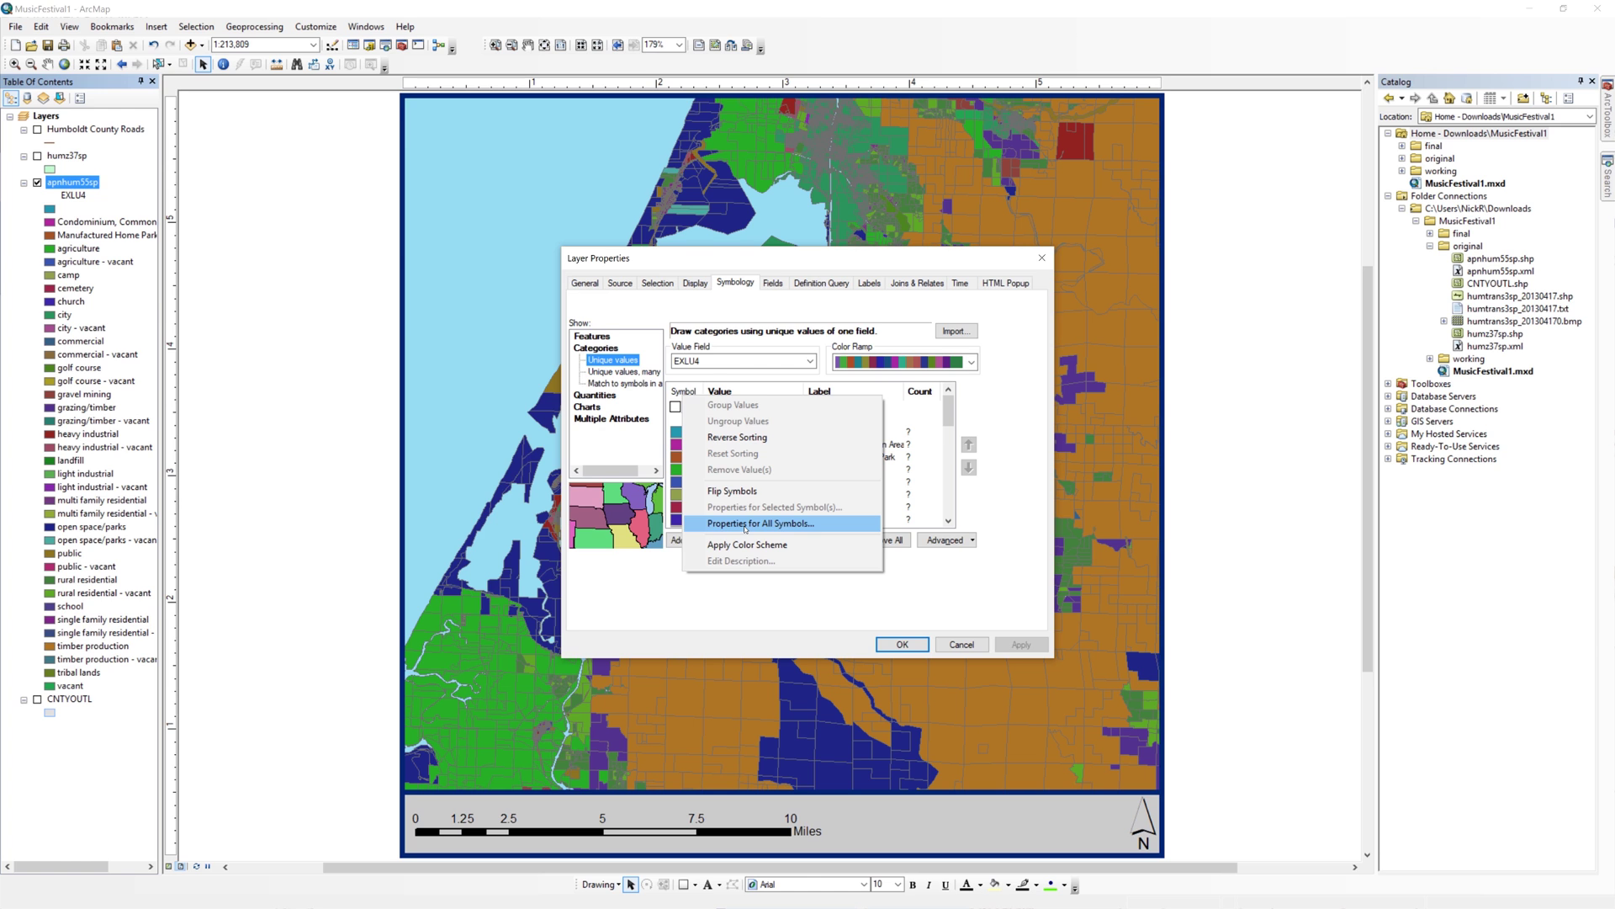
pyautogui.click(746, 525)
pyautogui.click(672, 451)
pyautogui.click(707, 472)
pyautogui.click(604, 610)
pyautogui.click(903, 643)
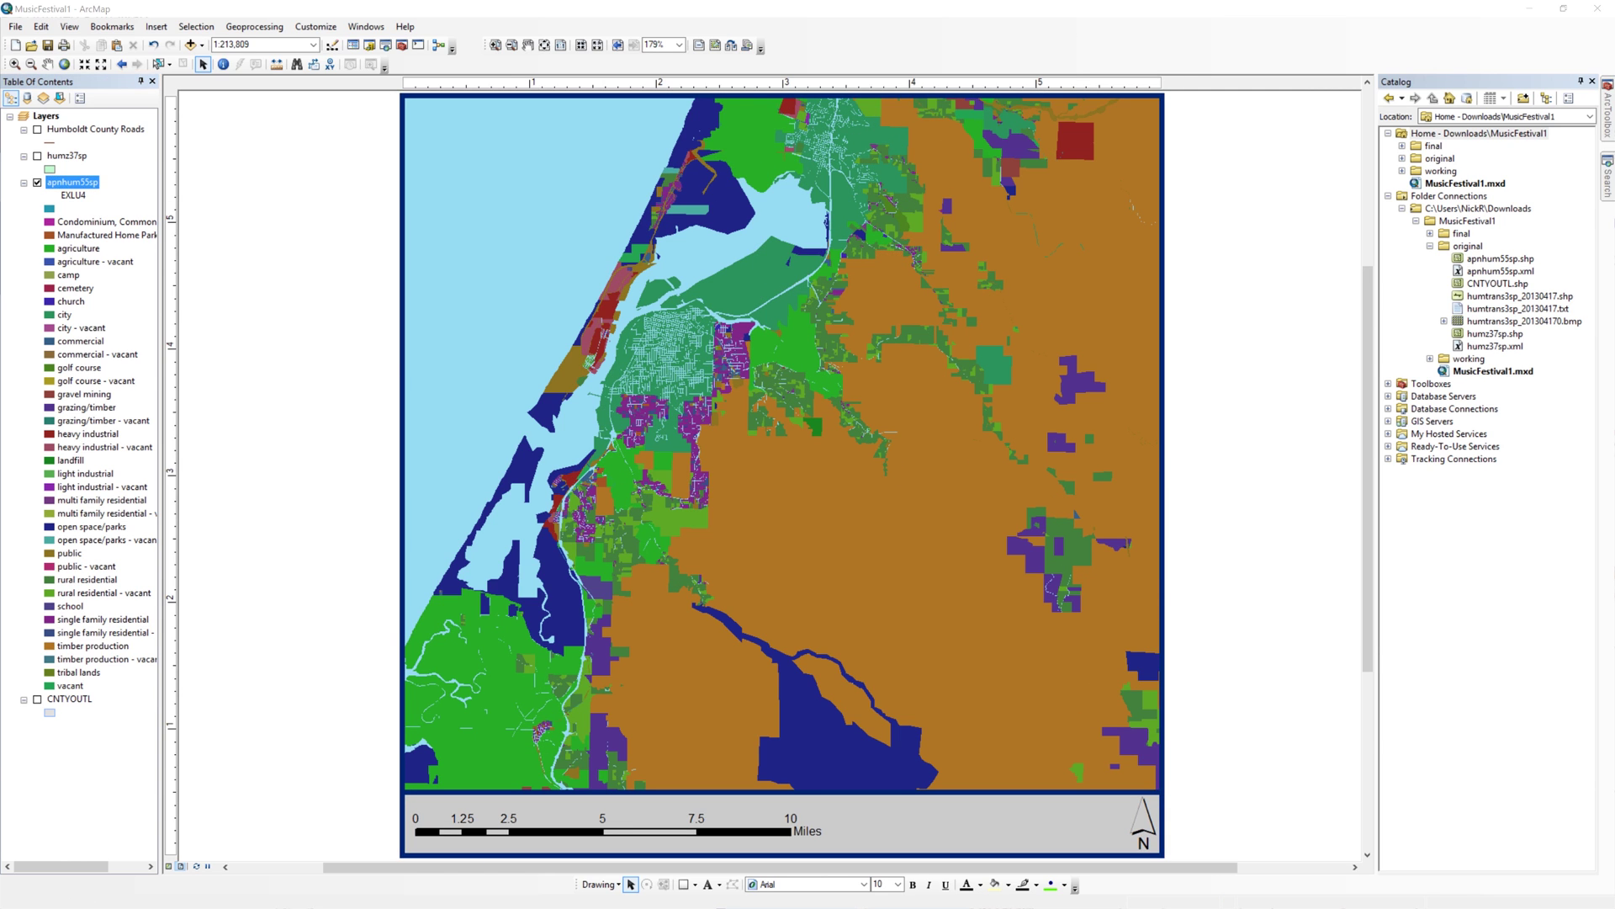
# Create a 'Land Use Categories' legend with a thick border and Grey 10% background.
pyautogui.click(155, 26)
pyautogui.click(190, 130)
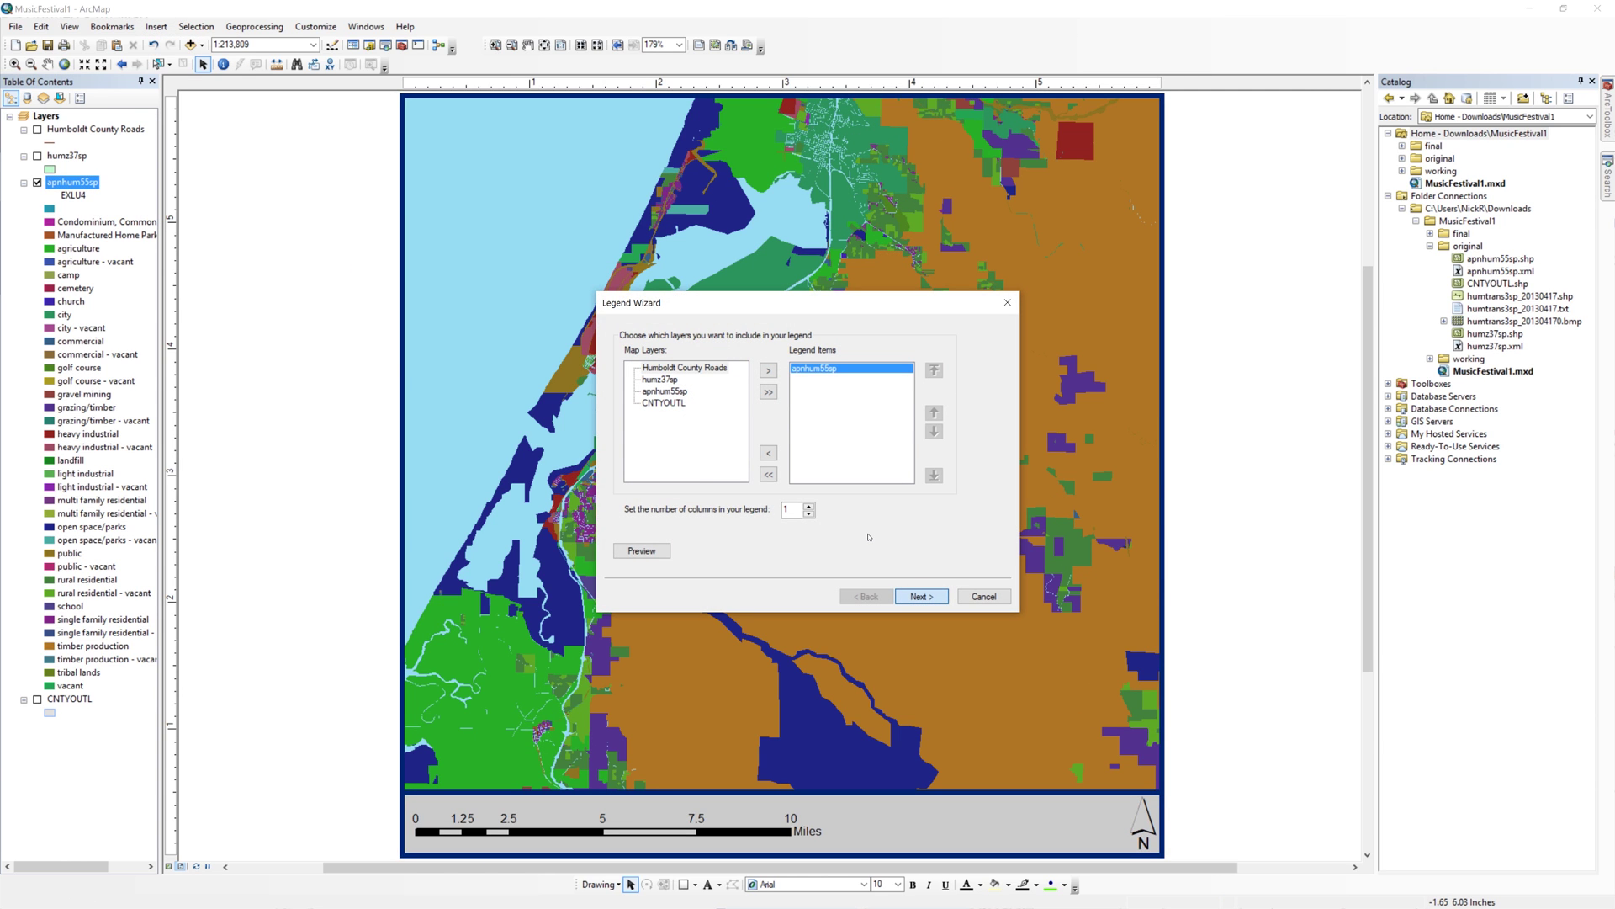
pyautogui.write('Land Use Categories')
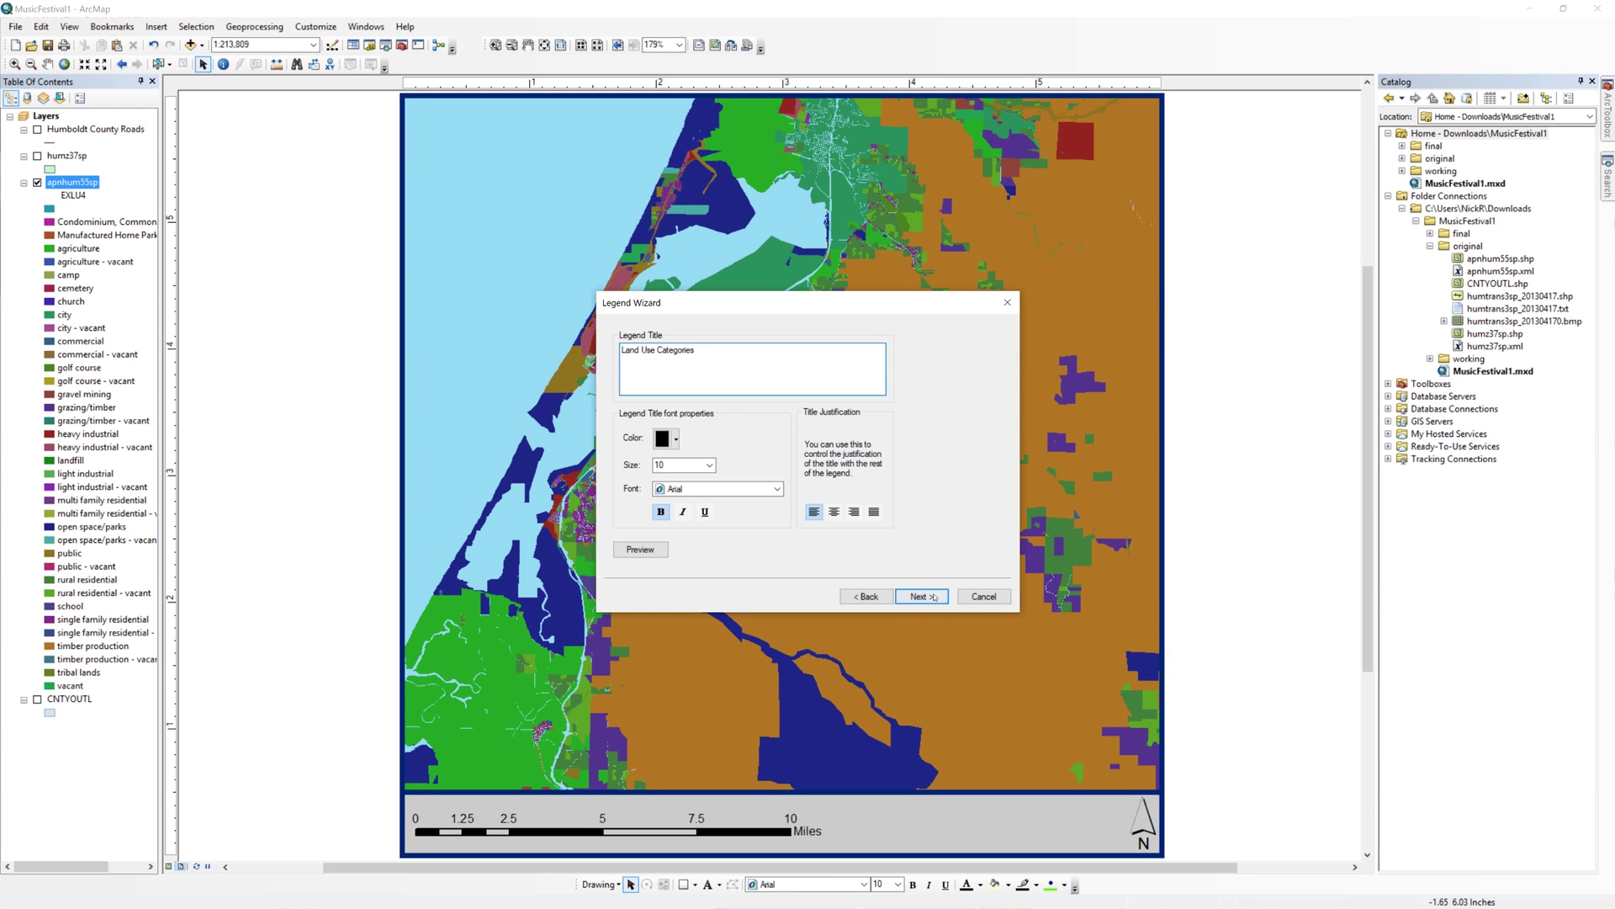
pyautogui.click(923, 597)
pyautogui.click(747, 367)
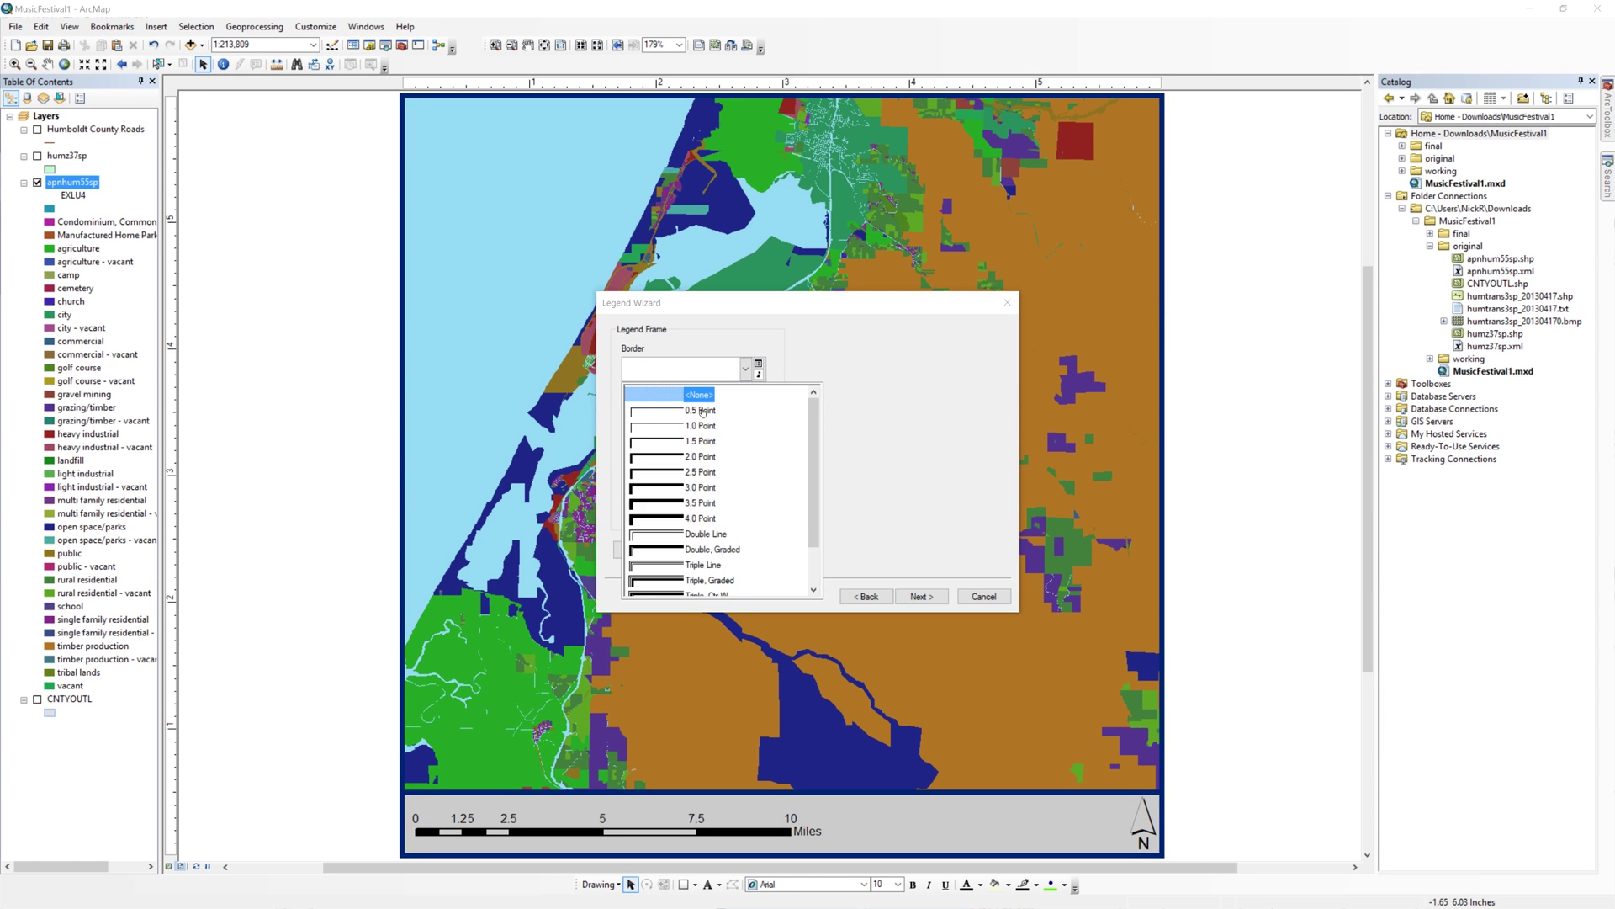
pyautogui.click(682, 458)
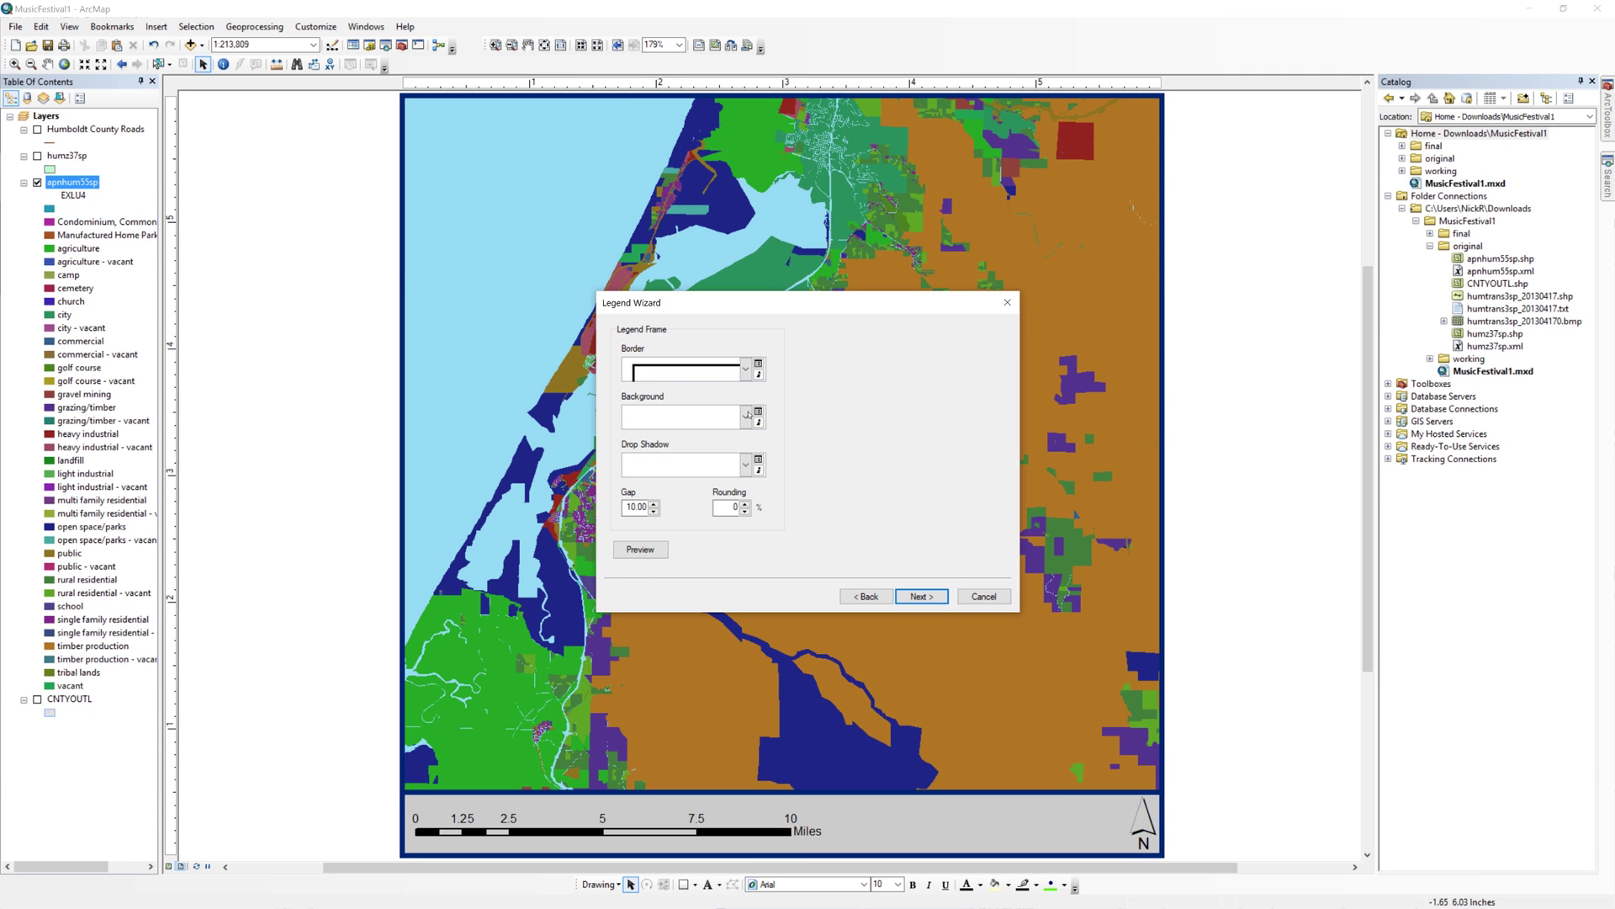
pyautogui.click(747, 417)
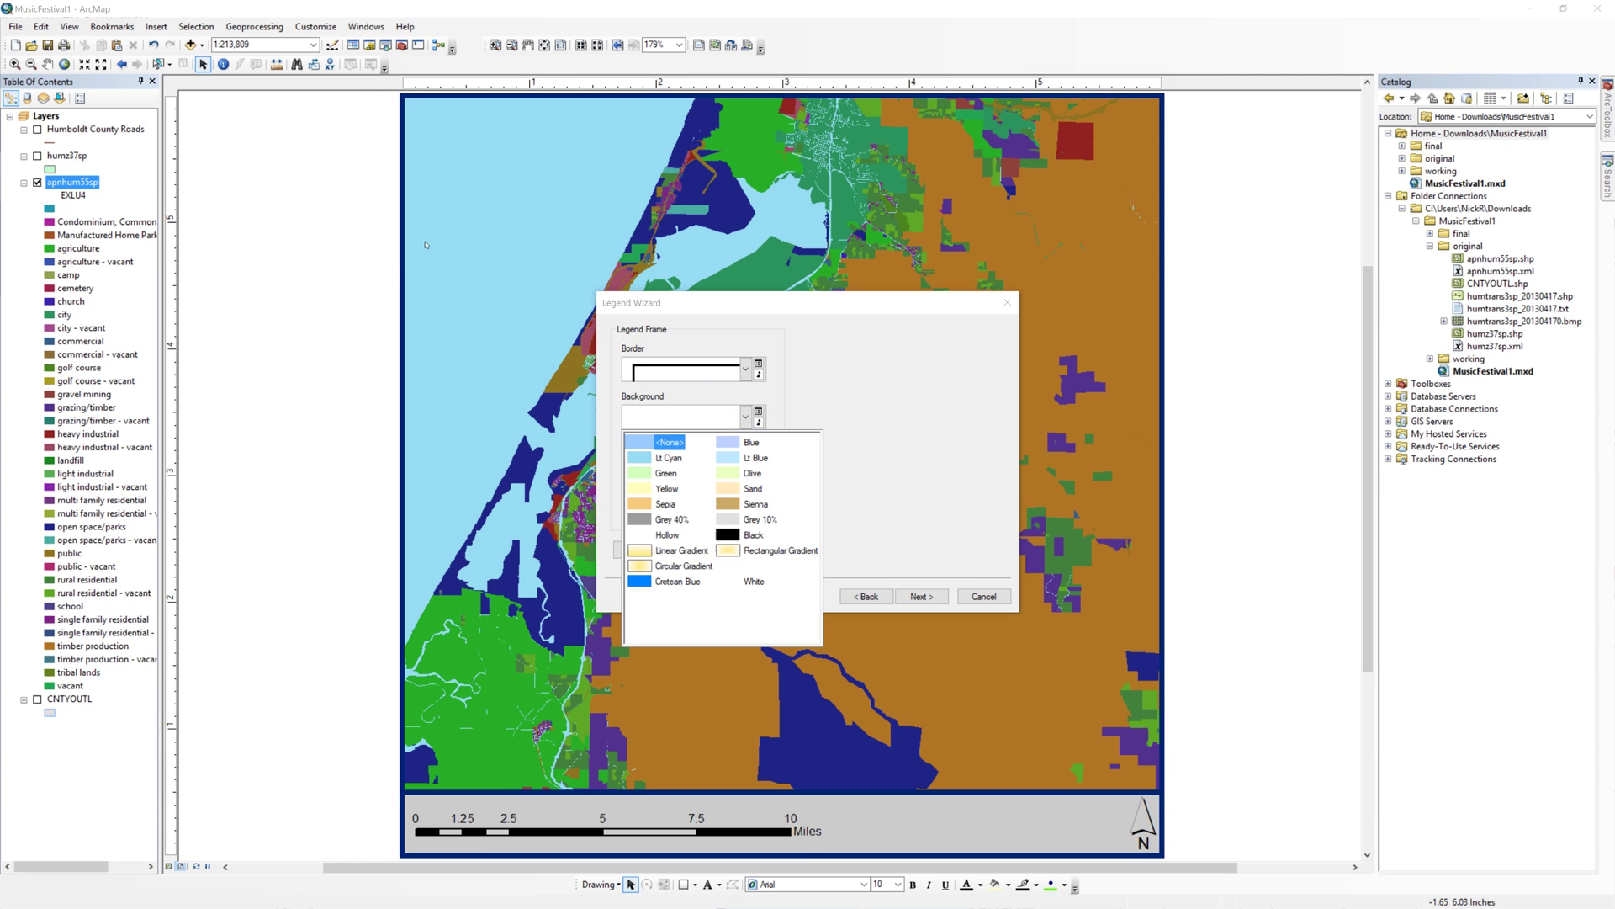
pyautogui.click(730, 519)
pyautogui.click(922, 595)
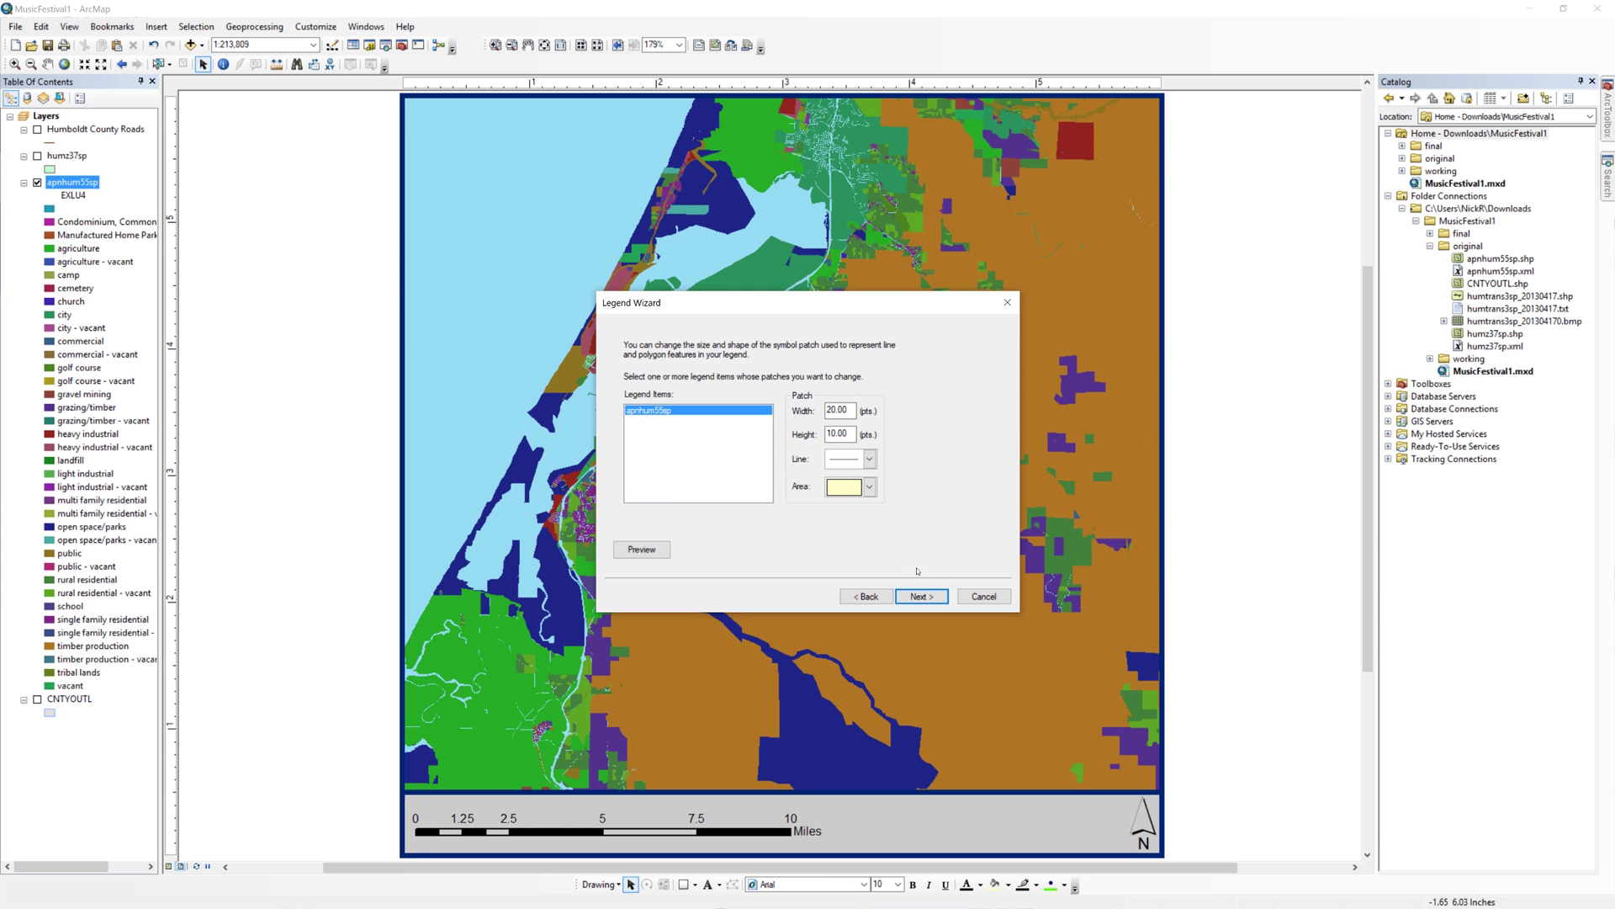
pyautogui.click(922, 596)
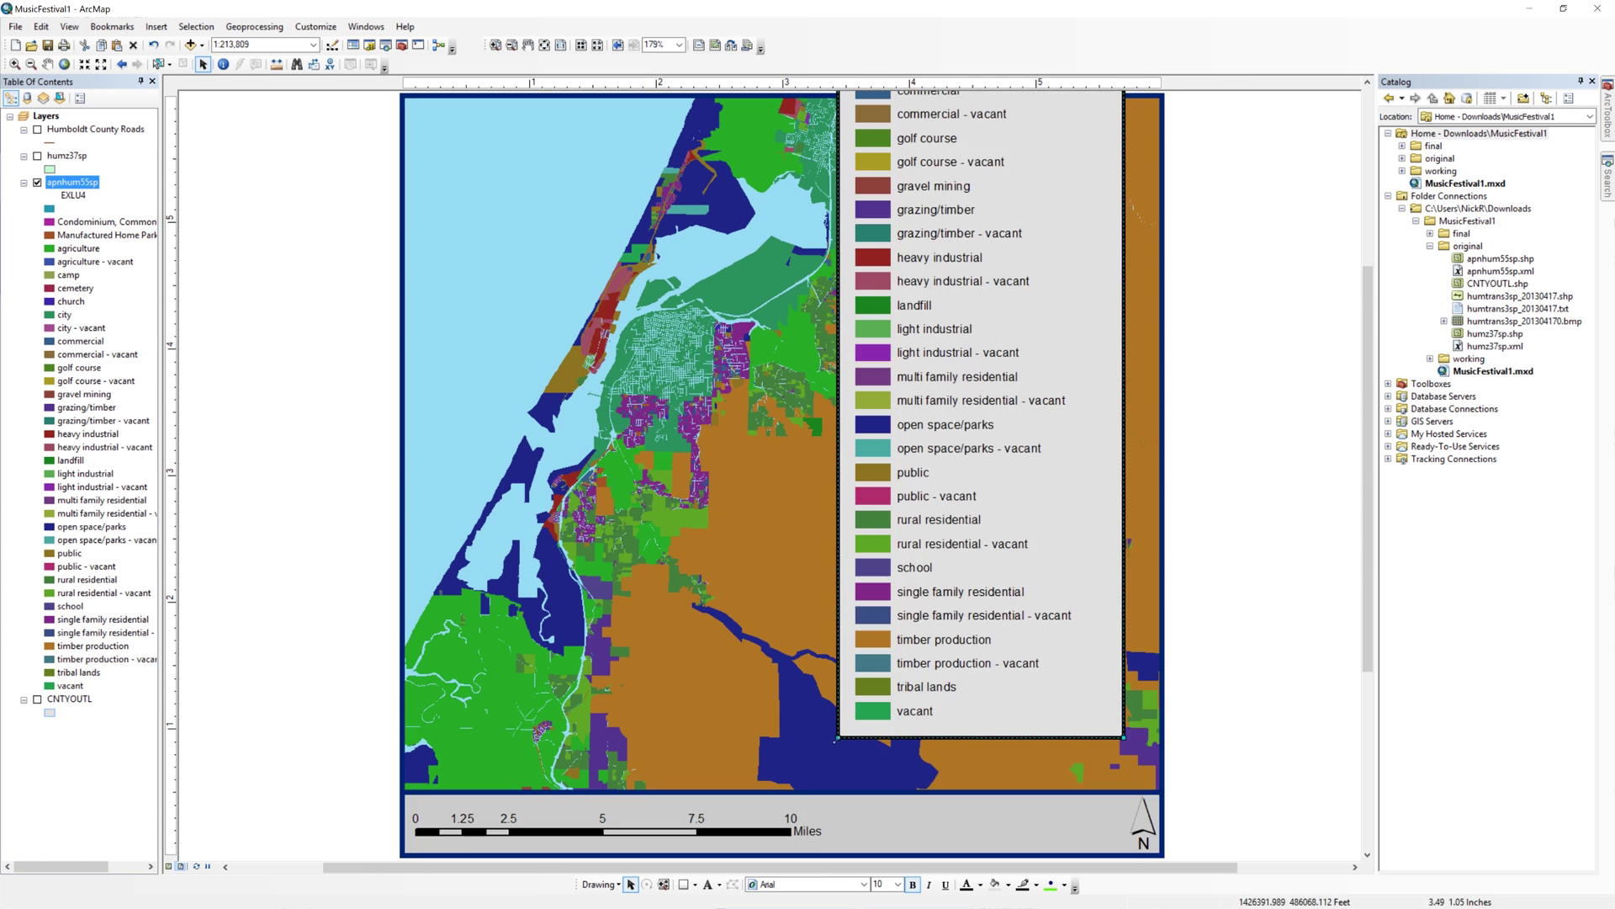
# Give the legend the Horizontal Single Symbol Label Only style, then place and enlarge it top-right.
pyautogui.moveTo(884, 506)
pyautogui.mouseDown()
pyautogui.moveTo(1116, 271)
pyautogui.moveTo(1098, 261)
pyautogui.mouseUp()
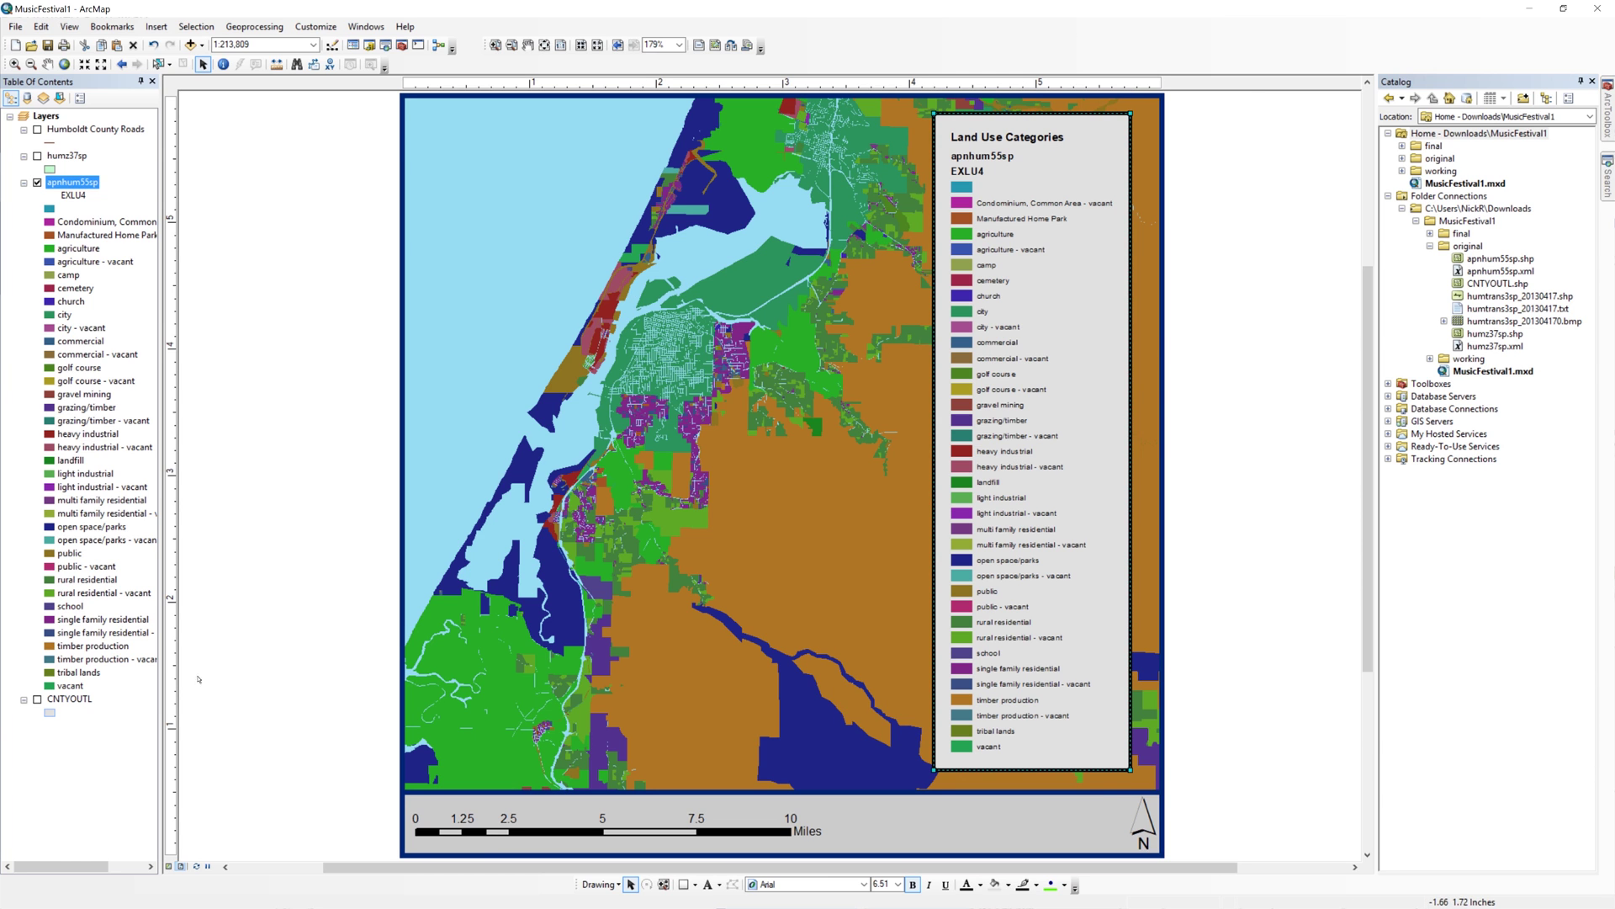
pyautogui.click(234, 684)
pyautogui.click(1052, 310)
pyautogui.rightClick(1052, 310)
pyautogui.click(1111, 561)
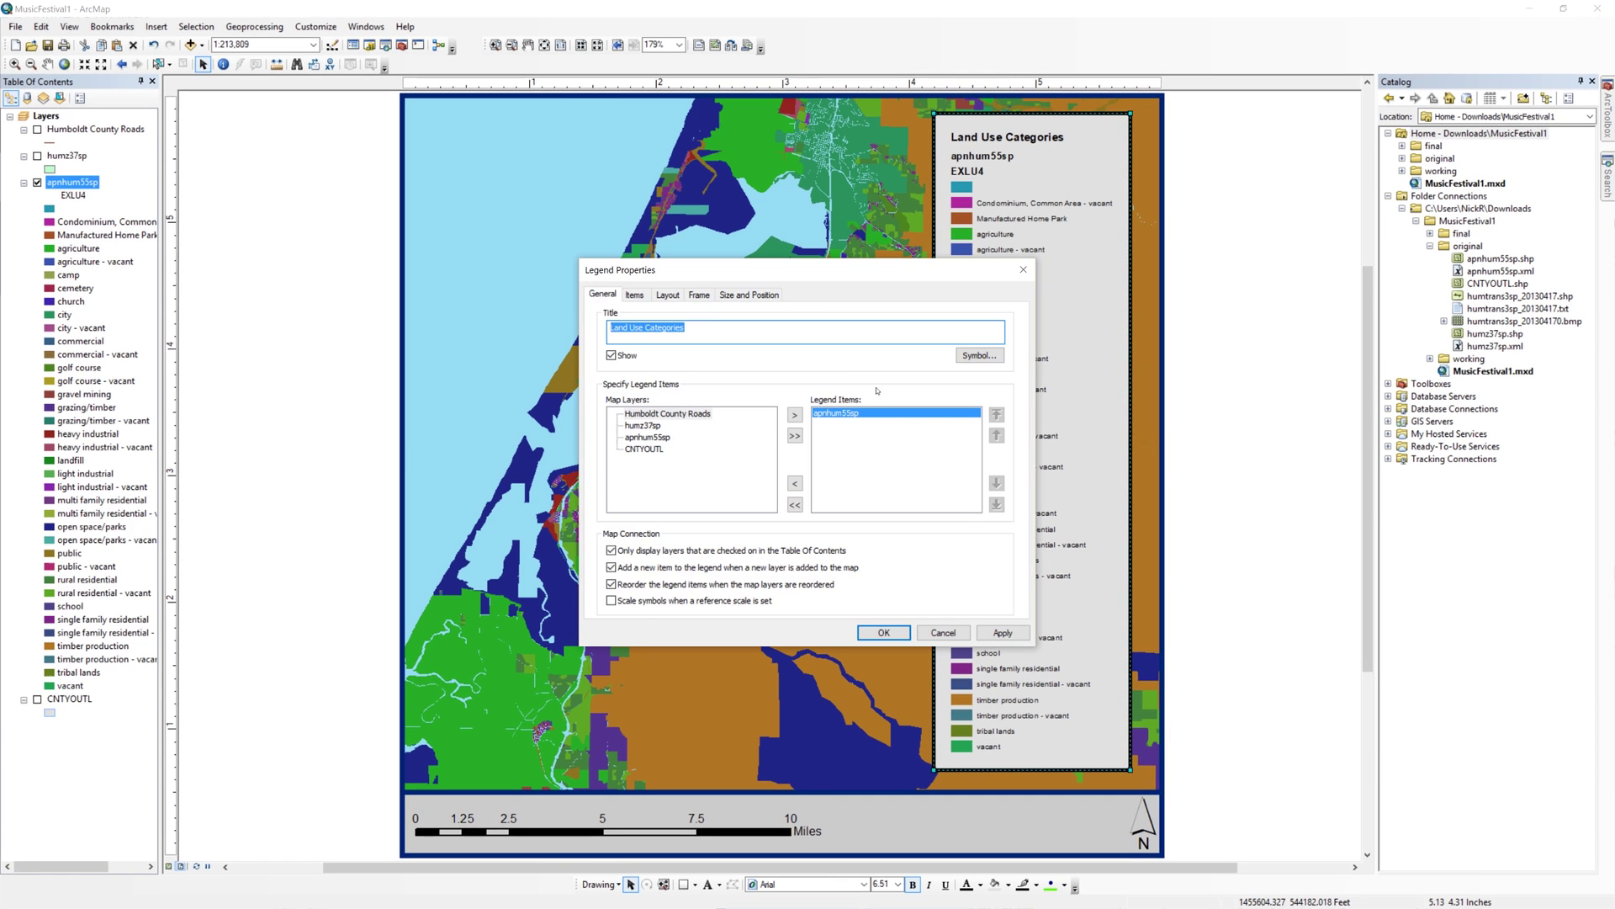
pyautogui.click(634, 295)
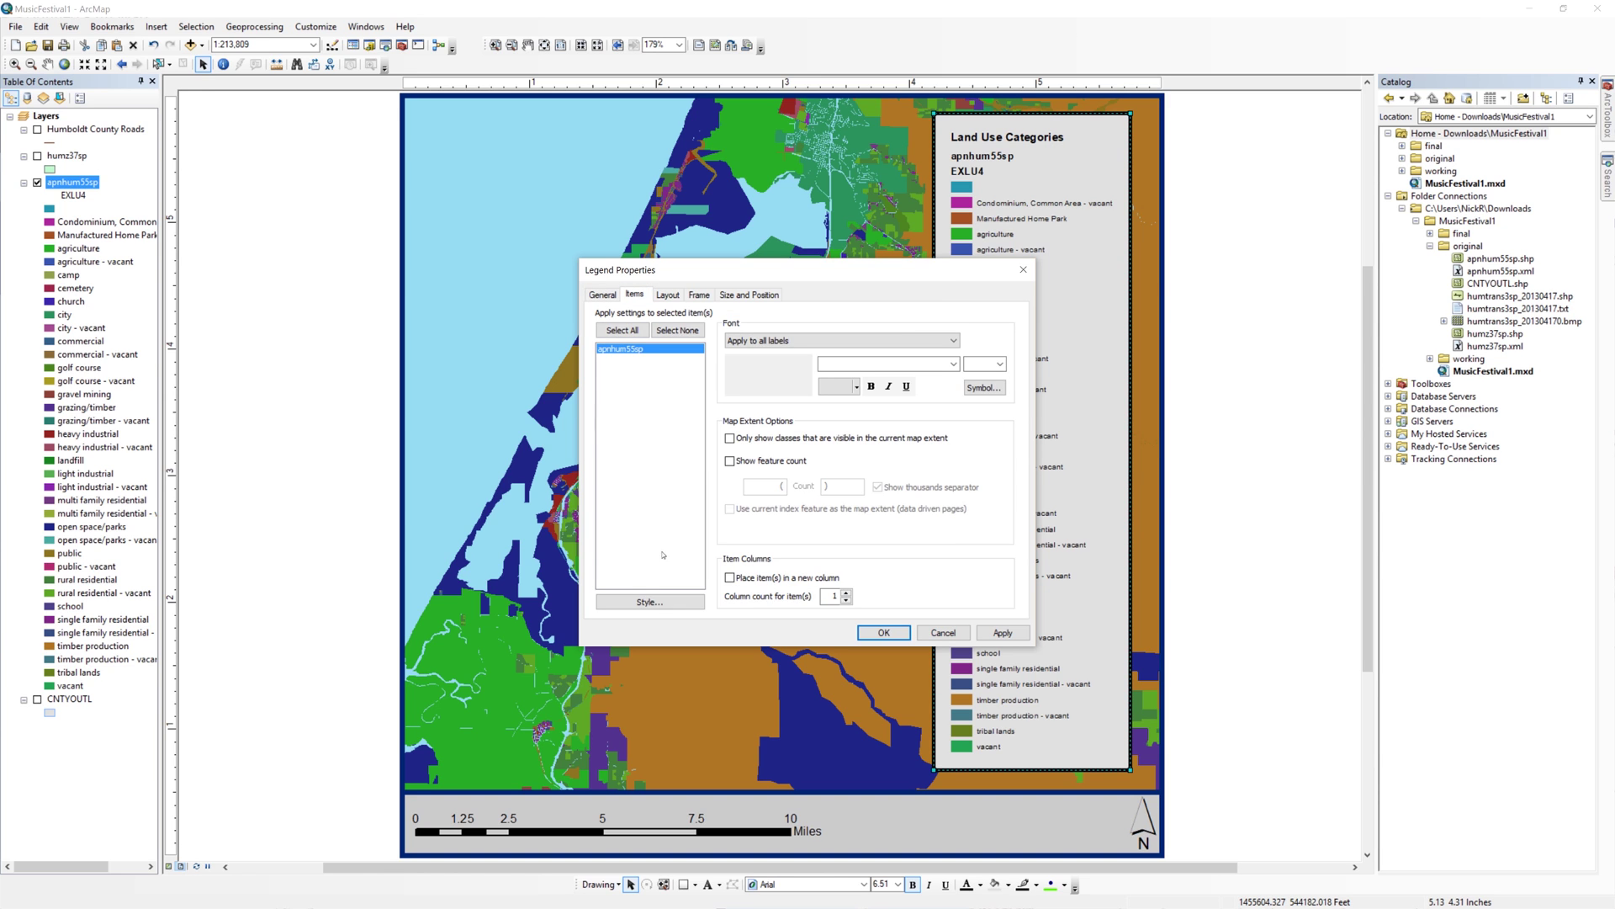
pyautogui.click(649, 602)
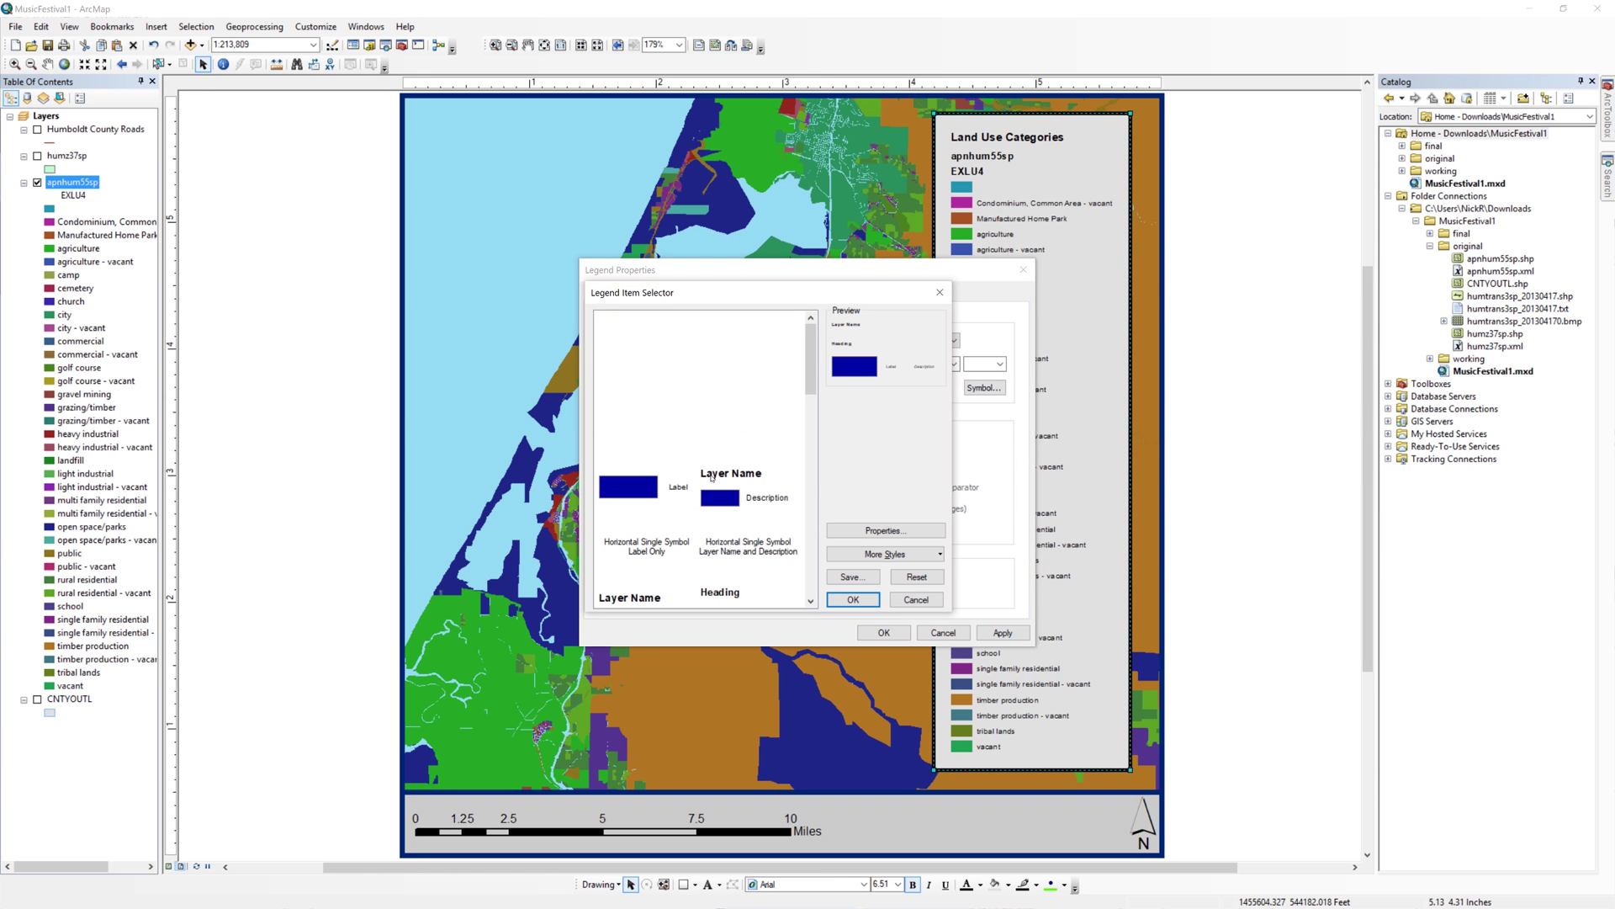
pyautogui.click(662, 480)
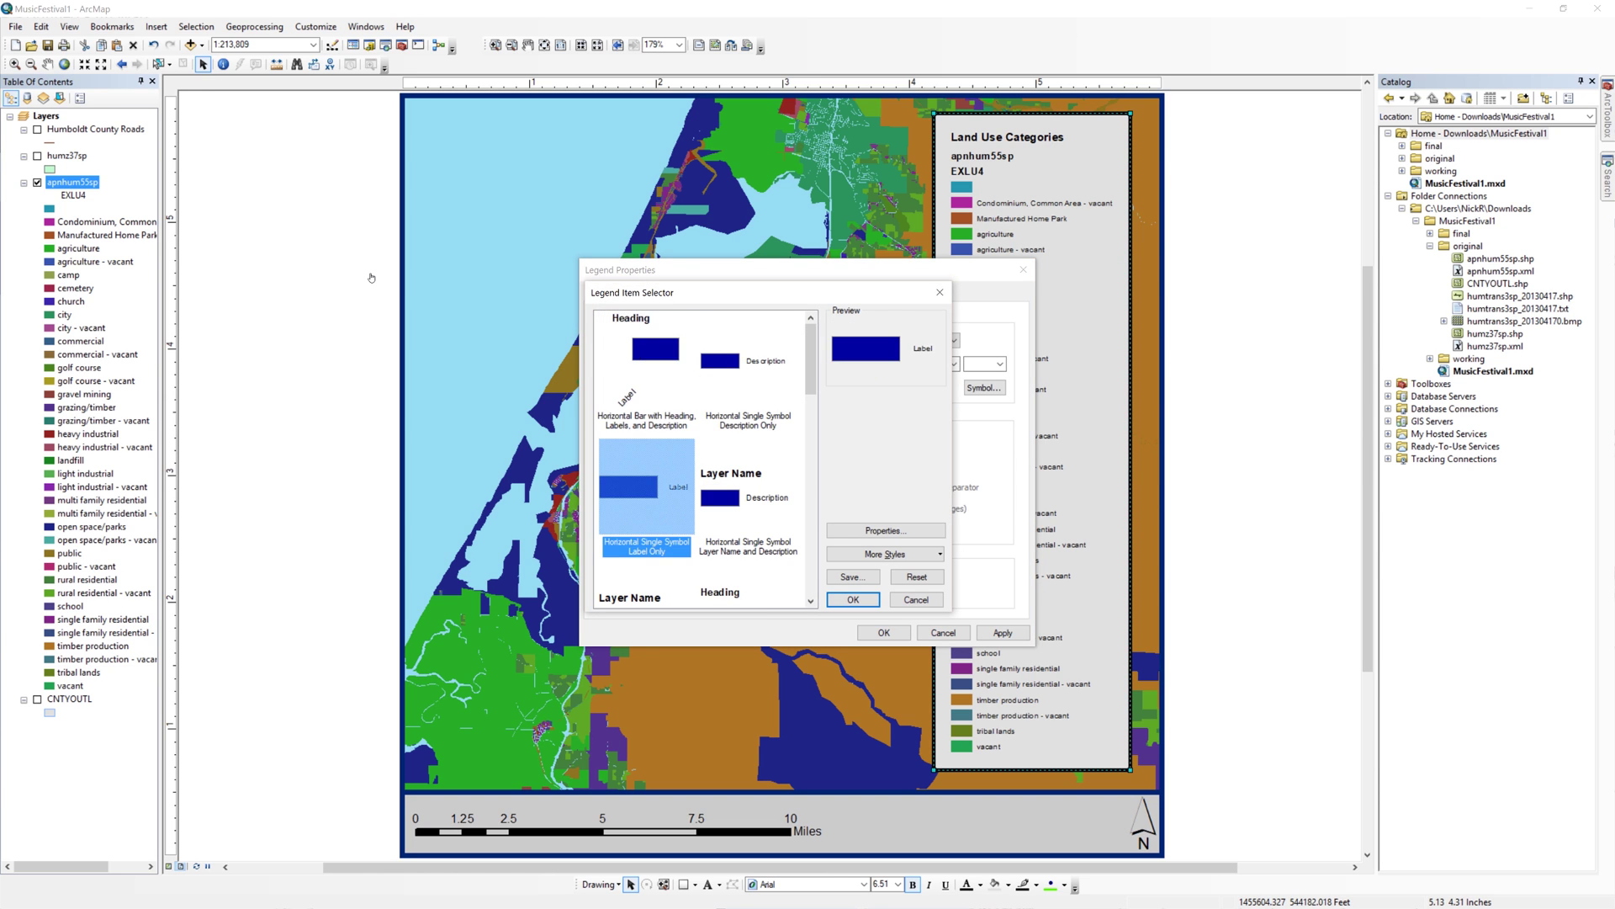
pyautogui.click(853, 599)
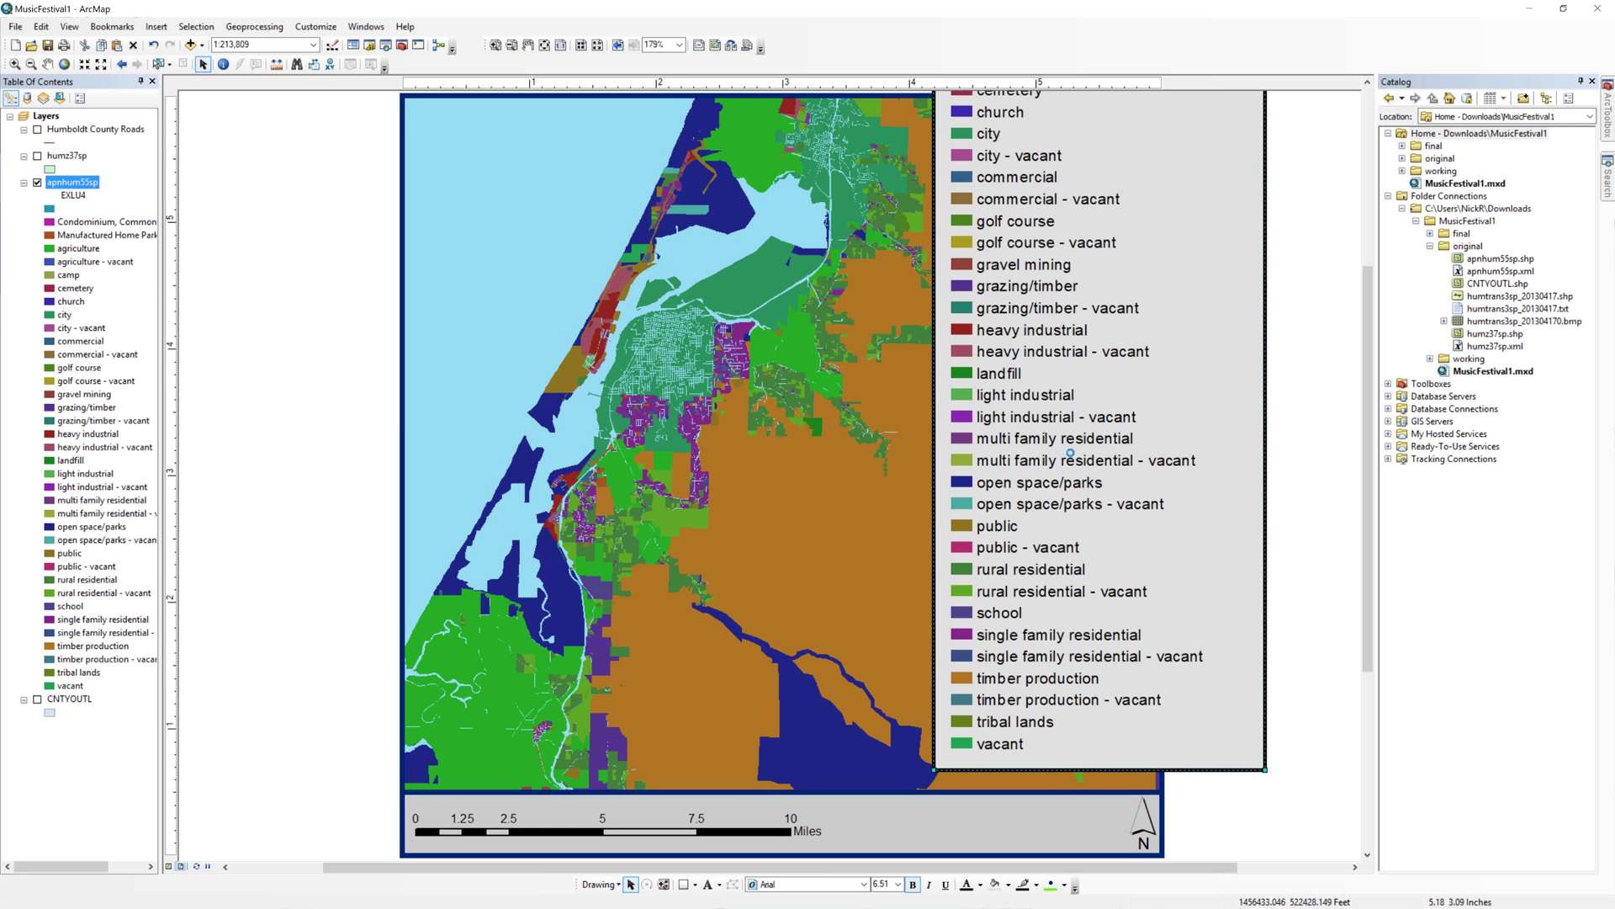
pyautogui.moveTo(1111, 418)
pyautogui.mouseDown()
pyautogui.moveTo(1065, 324)
pyautogui.moveTo(998, 366)
pyautogui.mouseUp()
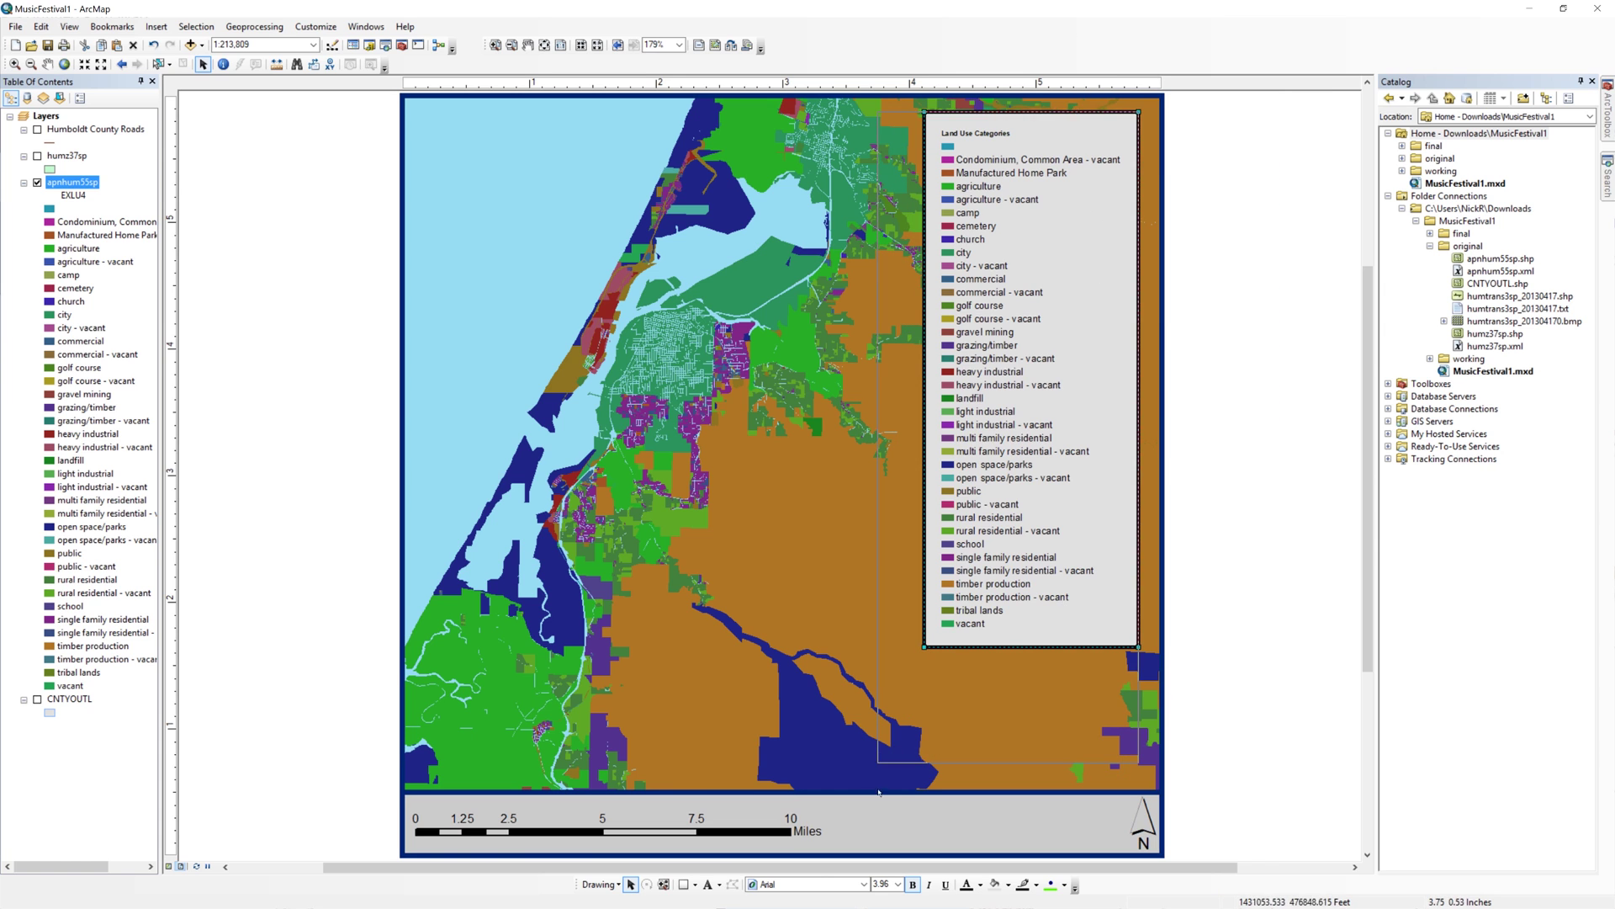
pyautogui.moveTo(926, 648); pyautogui.dragTo(871, 785)
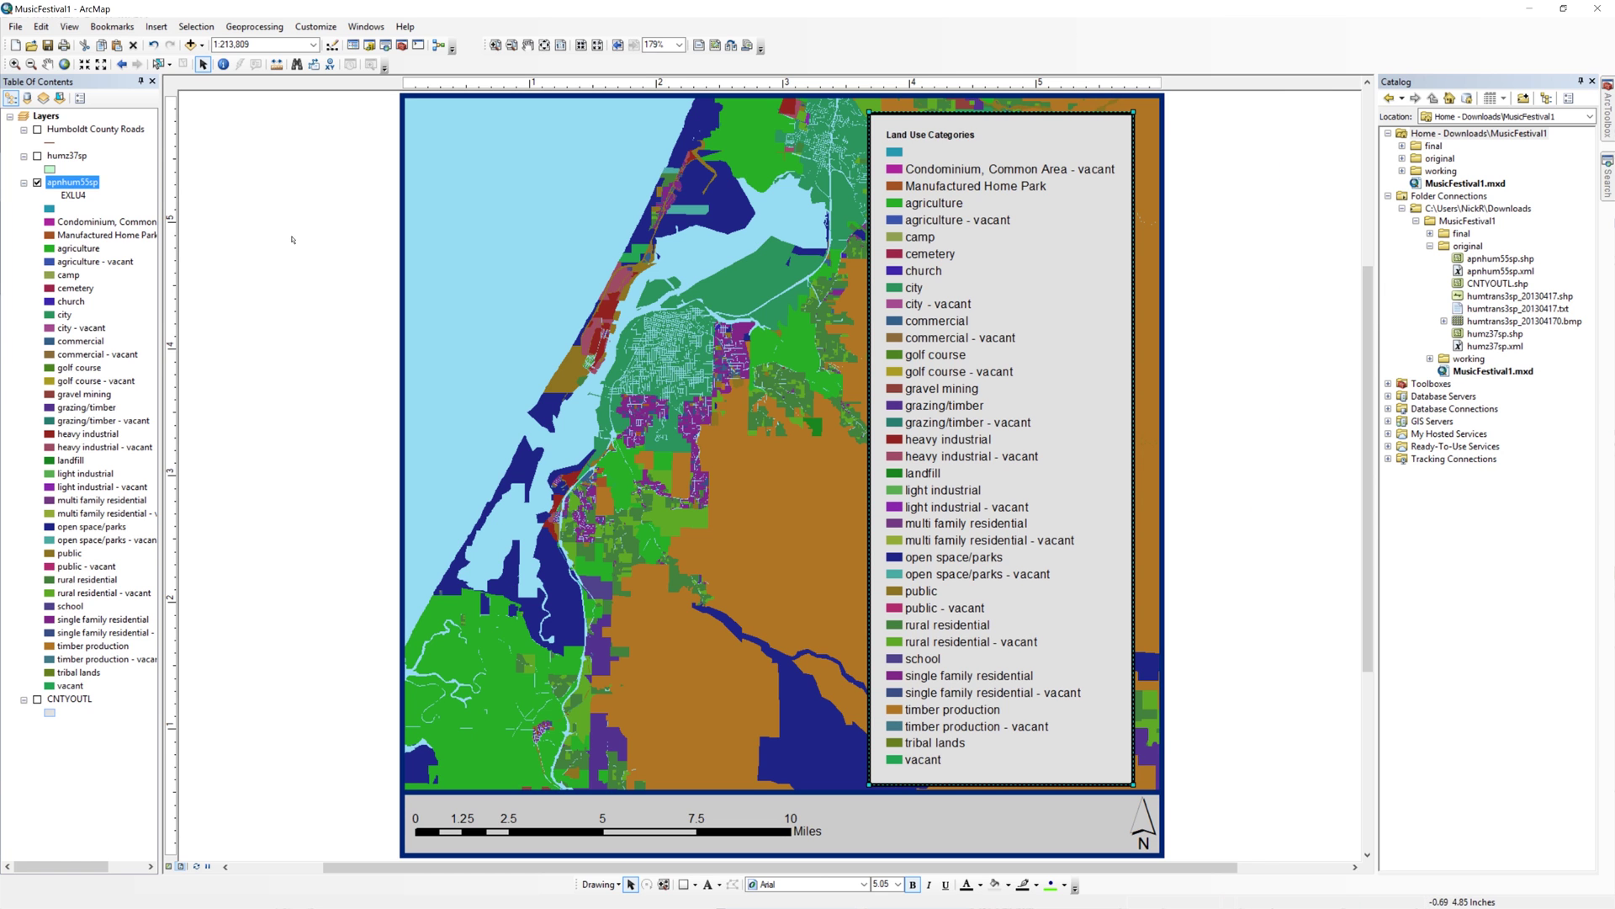
# Stretch the land-use legend taller along the right side of the layout.
pyautogui.rightClick(1057, 279)
pyautogui.click(1123, 530)
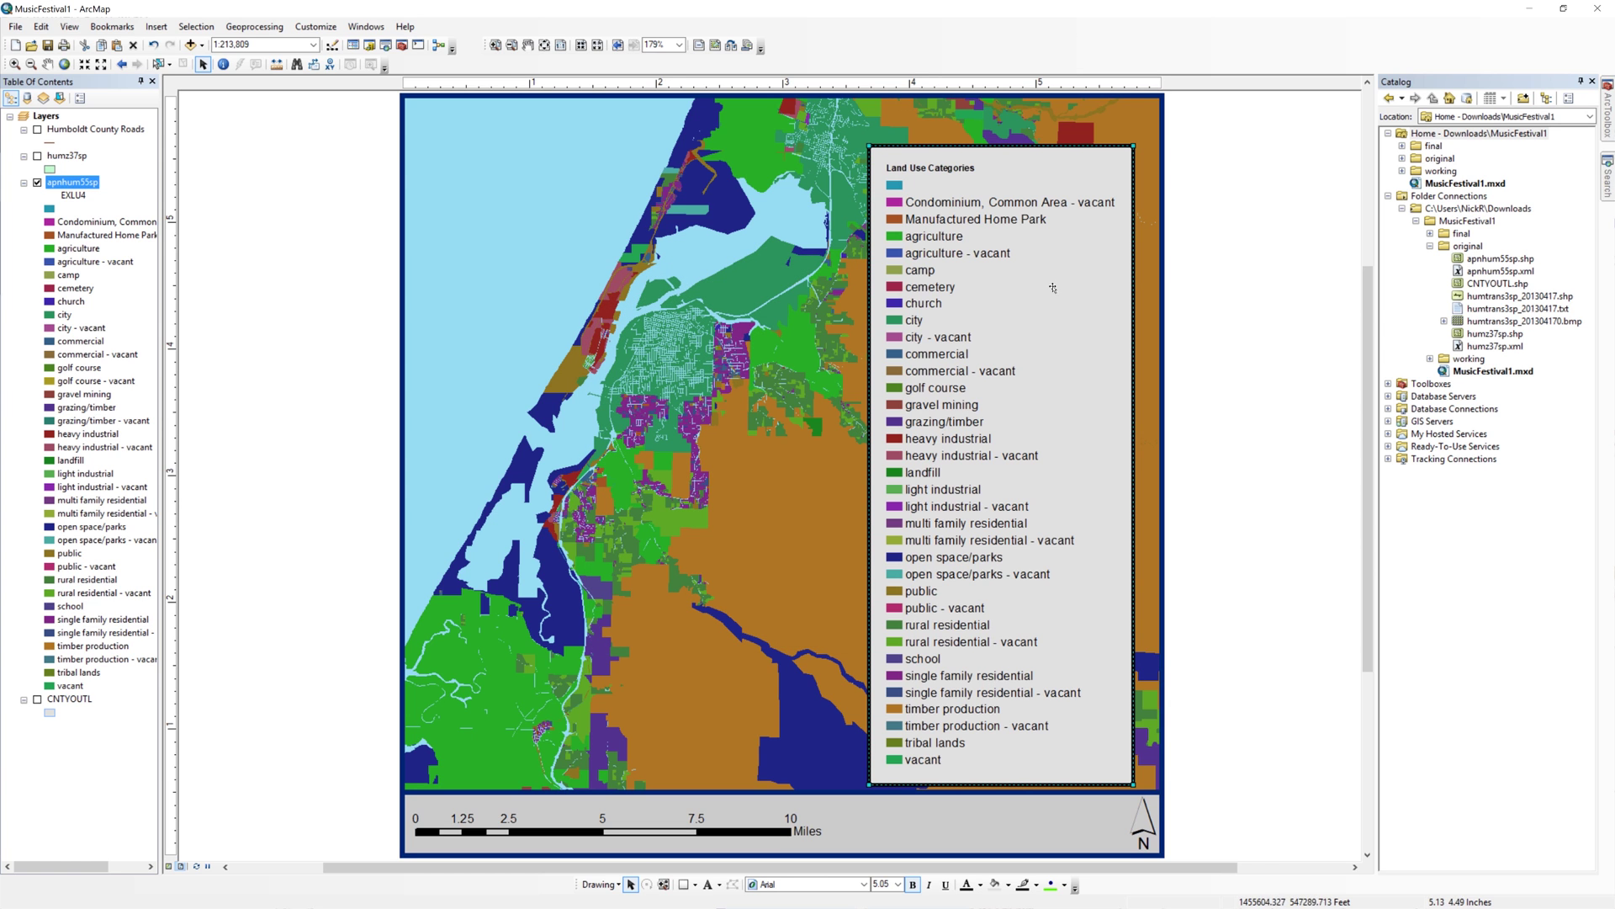
pyautogui.moveTo(1136, 145); pyautogui.dragTo(1146, 111)
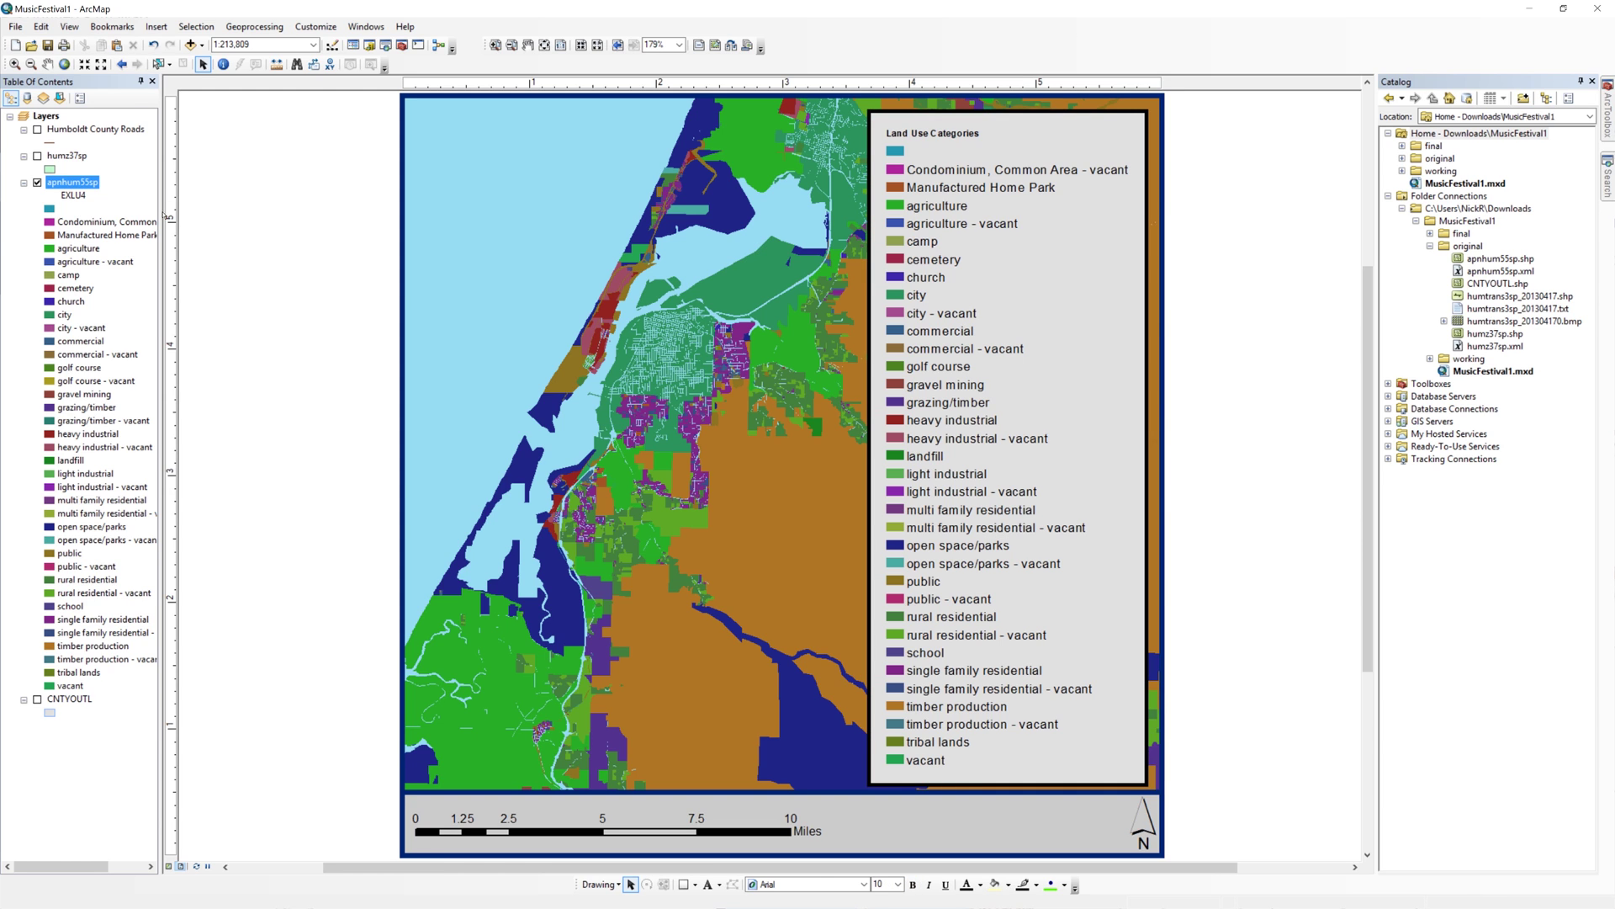
# Export the land-use layout as the Parcels PNG and hide the apnhum55sp layer.
pyautogui.click(17, 25)
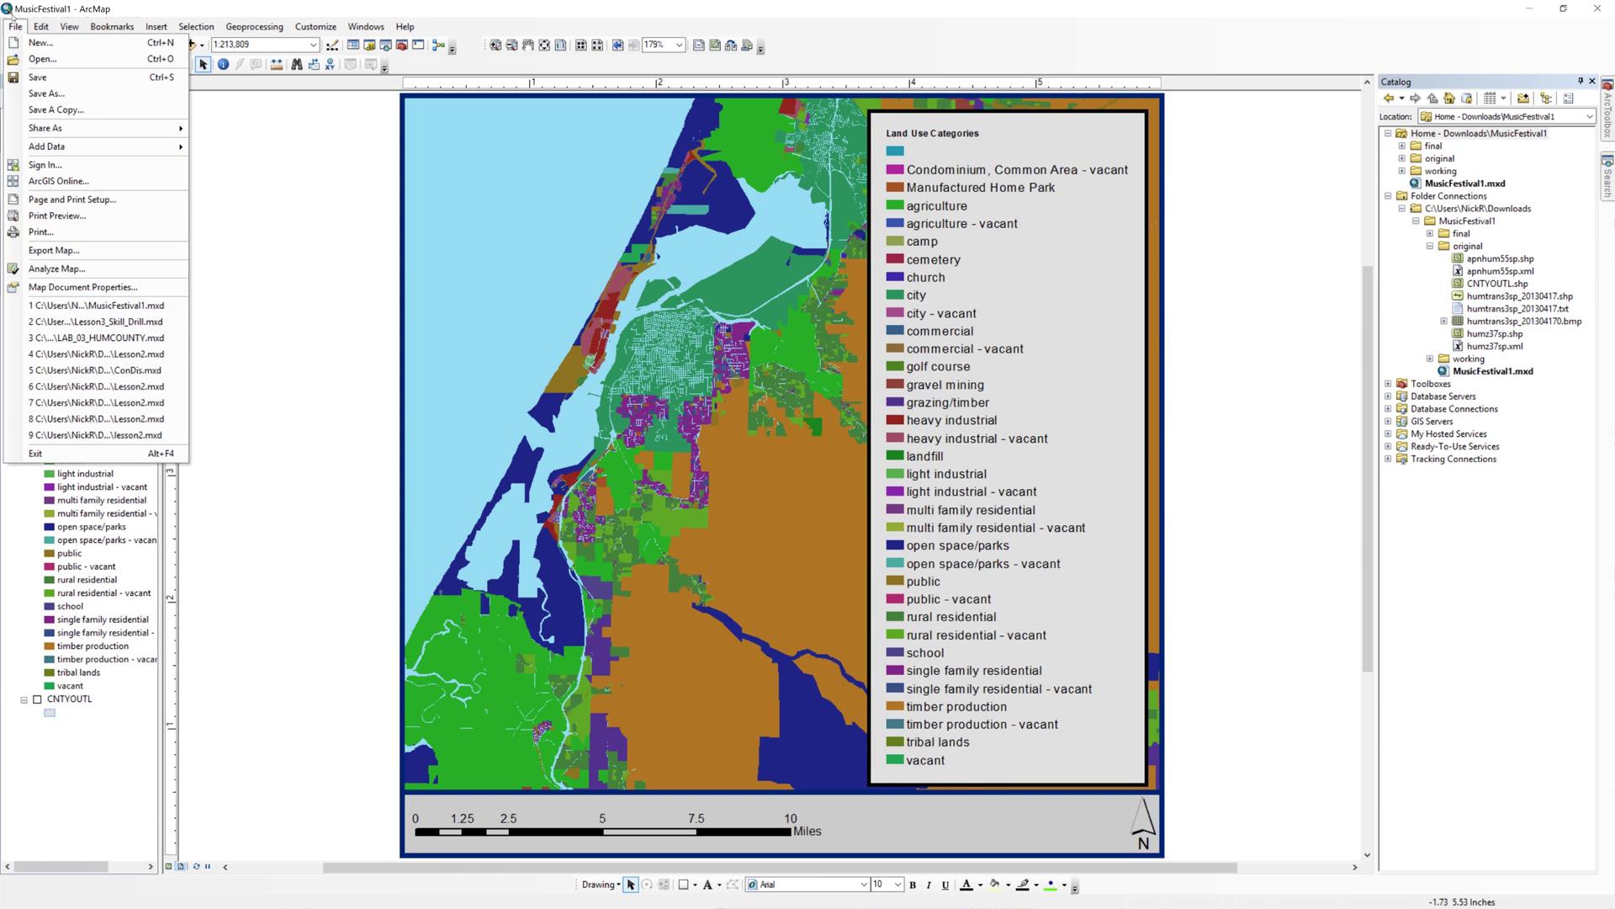
pyautogui.click(76, 240)
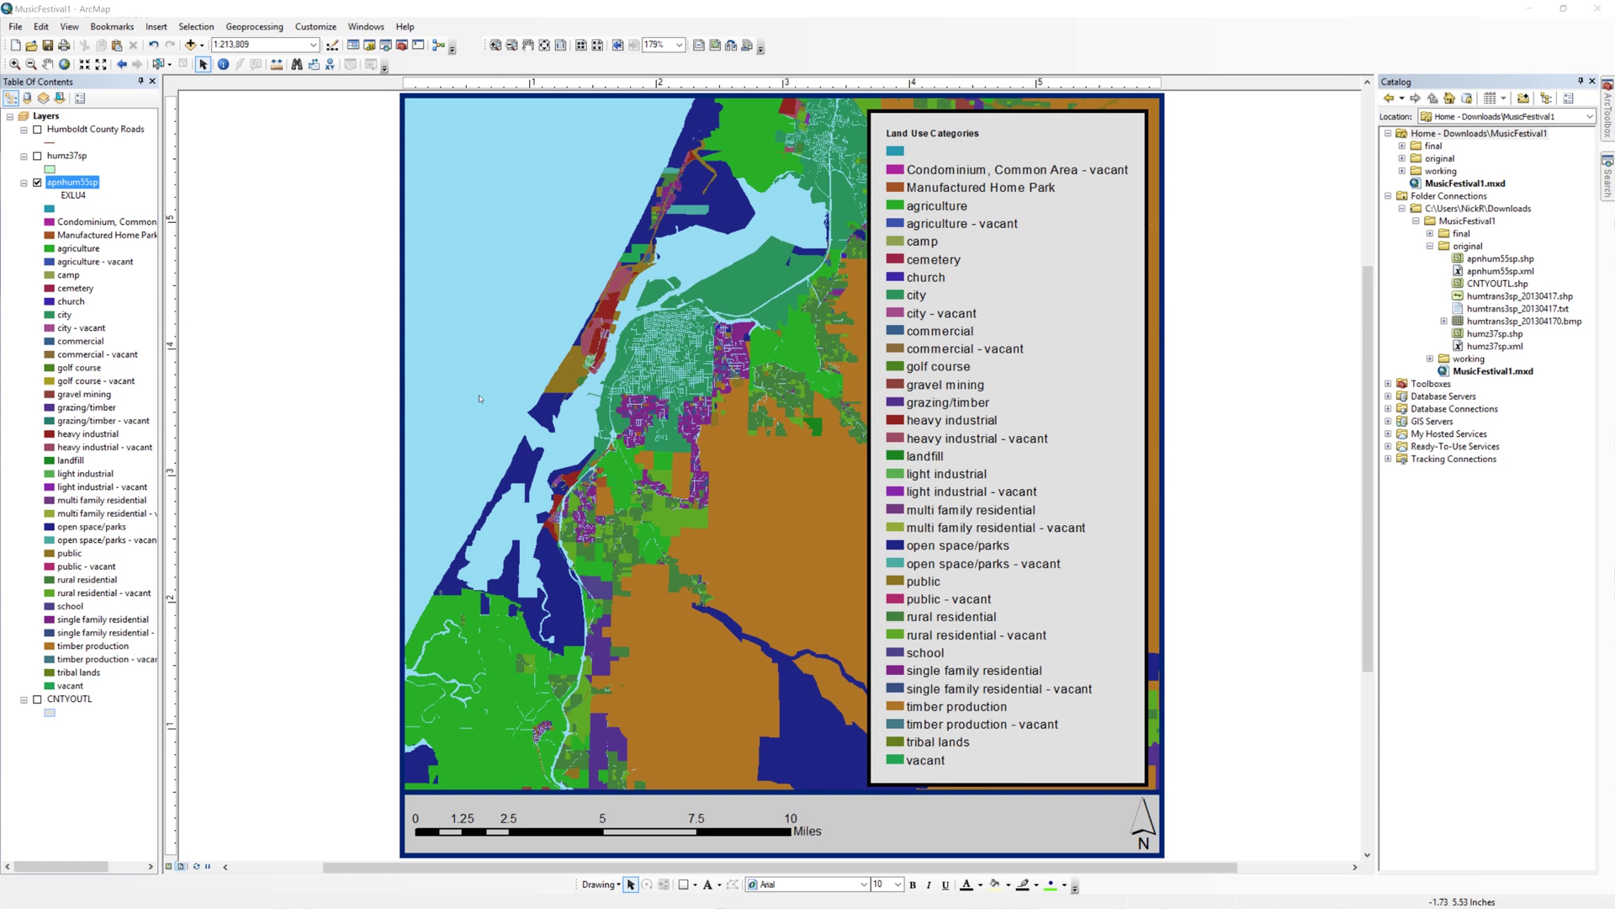
pyautogui.write('Parcels')
pyautogui.click(979, 459)
pyautogui.click(37, 183)
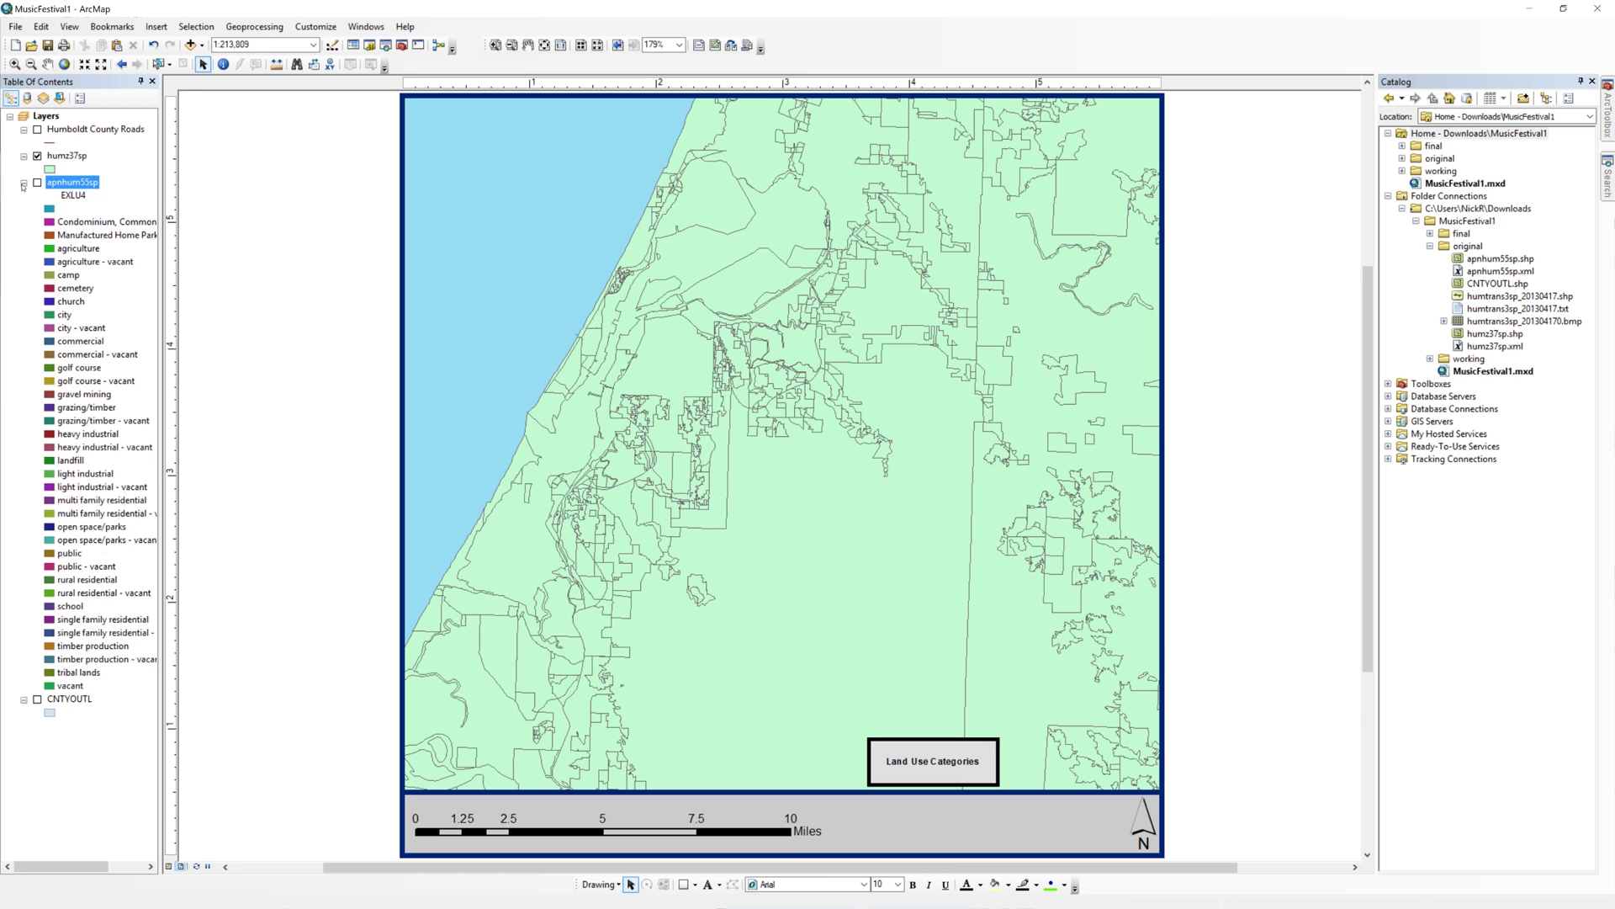
# Set the humz37sp zoning layer's symbology to unique values on the ABRREV field.
pyautogui.click(23, 185)
pyautogui.rightClick(66, 155)
pyautogui.press('Escape')
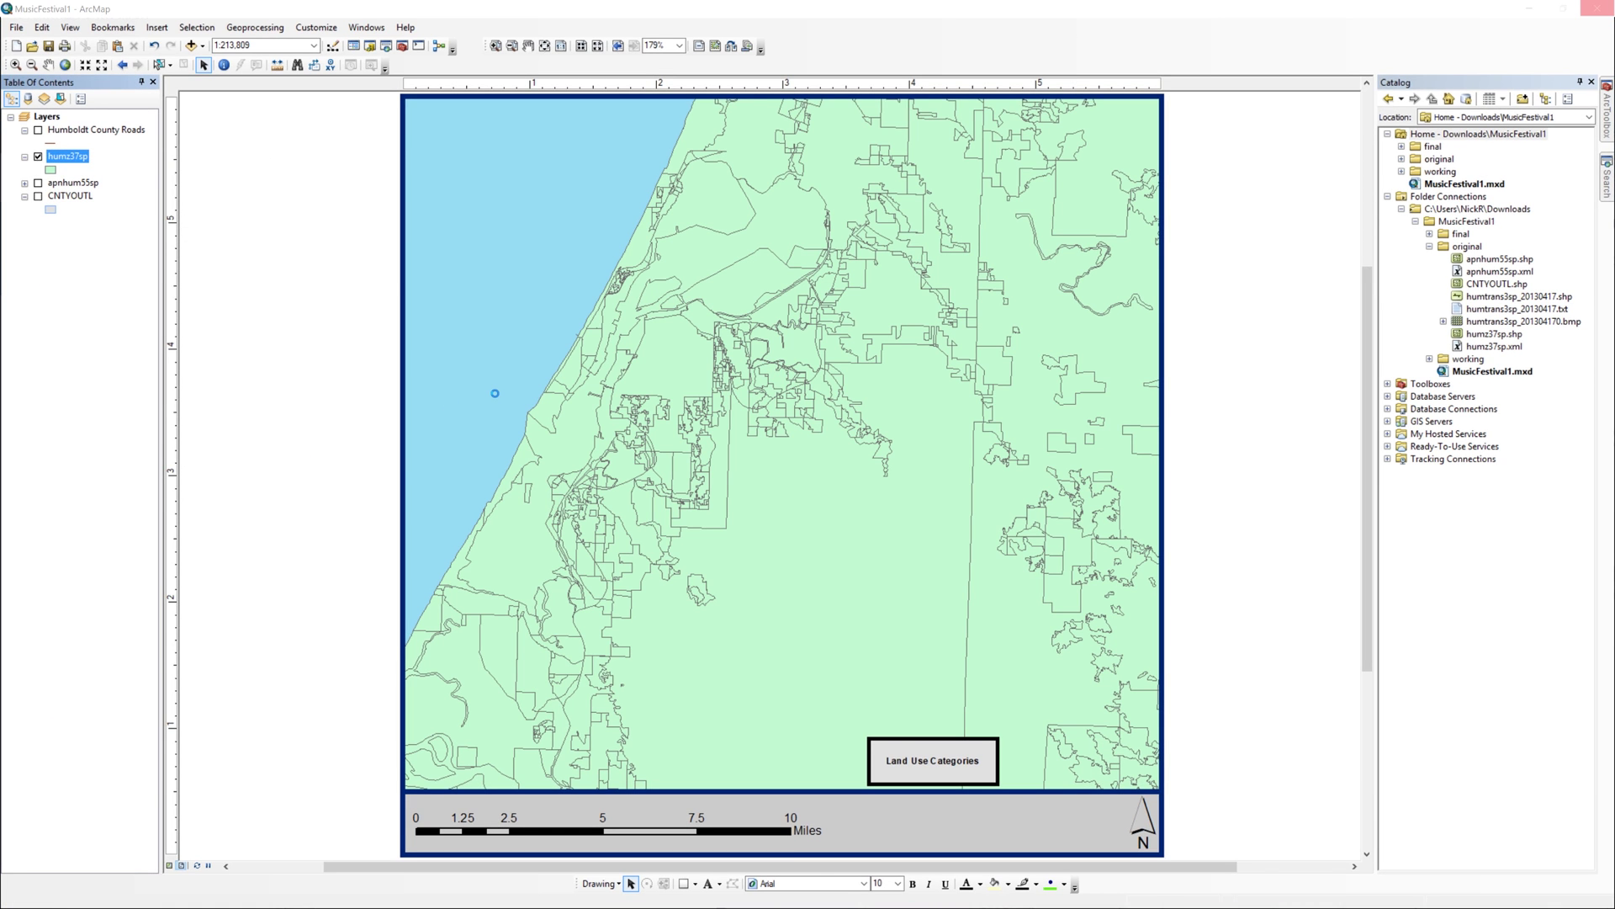
pyautogui.doubleClick(66, 156)
pyautogui.click(613, 360)
pyautogui.click(807, 361)
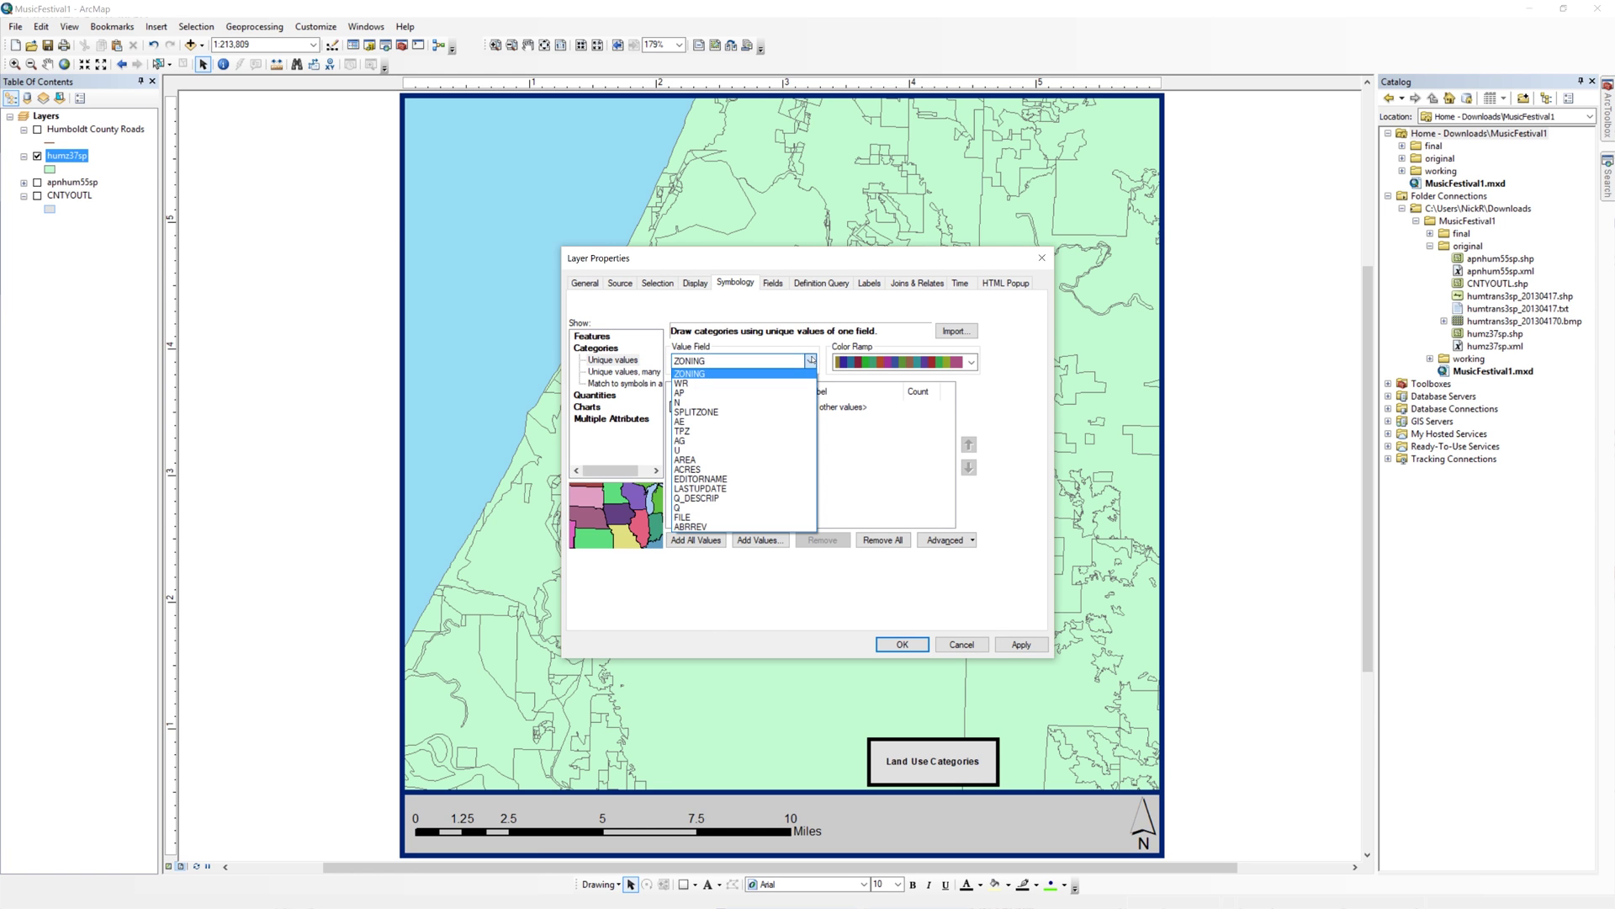
pyautogui.click(692, 527)
# Add all ABRREV zone codes, apply the colouring, and select the old legend title.
pyautogui.doubleClick(687, 432)
pyautogui.click(605, 614)
pyautogui.click(898, 644)
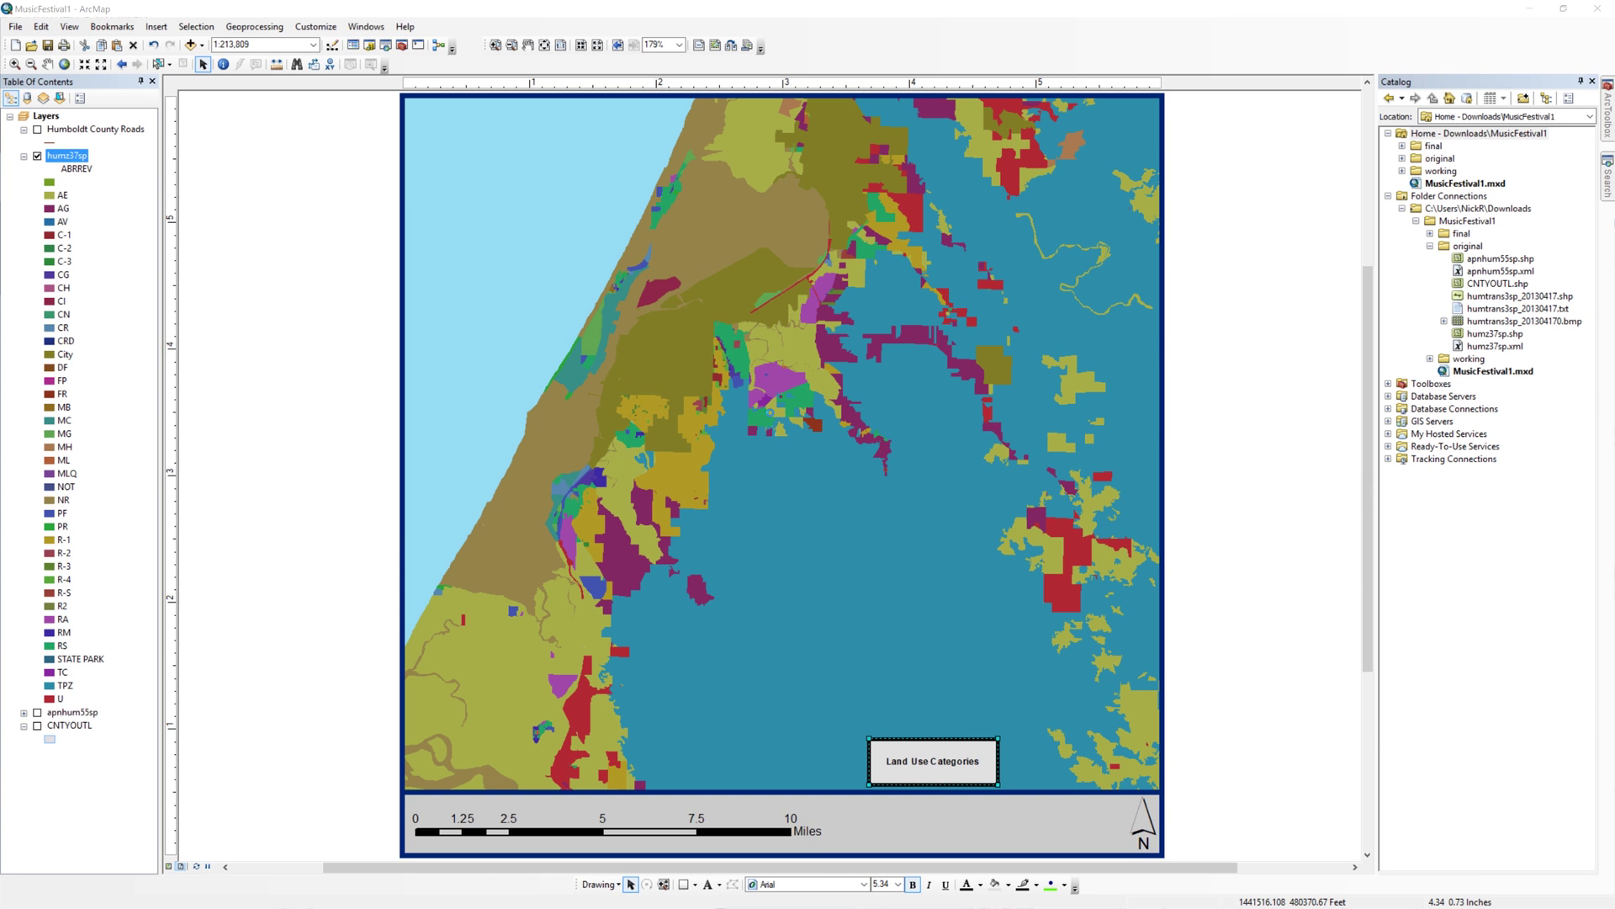
pyautogui.tripleClick(705, 332)
pyautogui.write('Zone Catego')
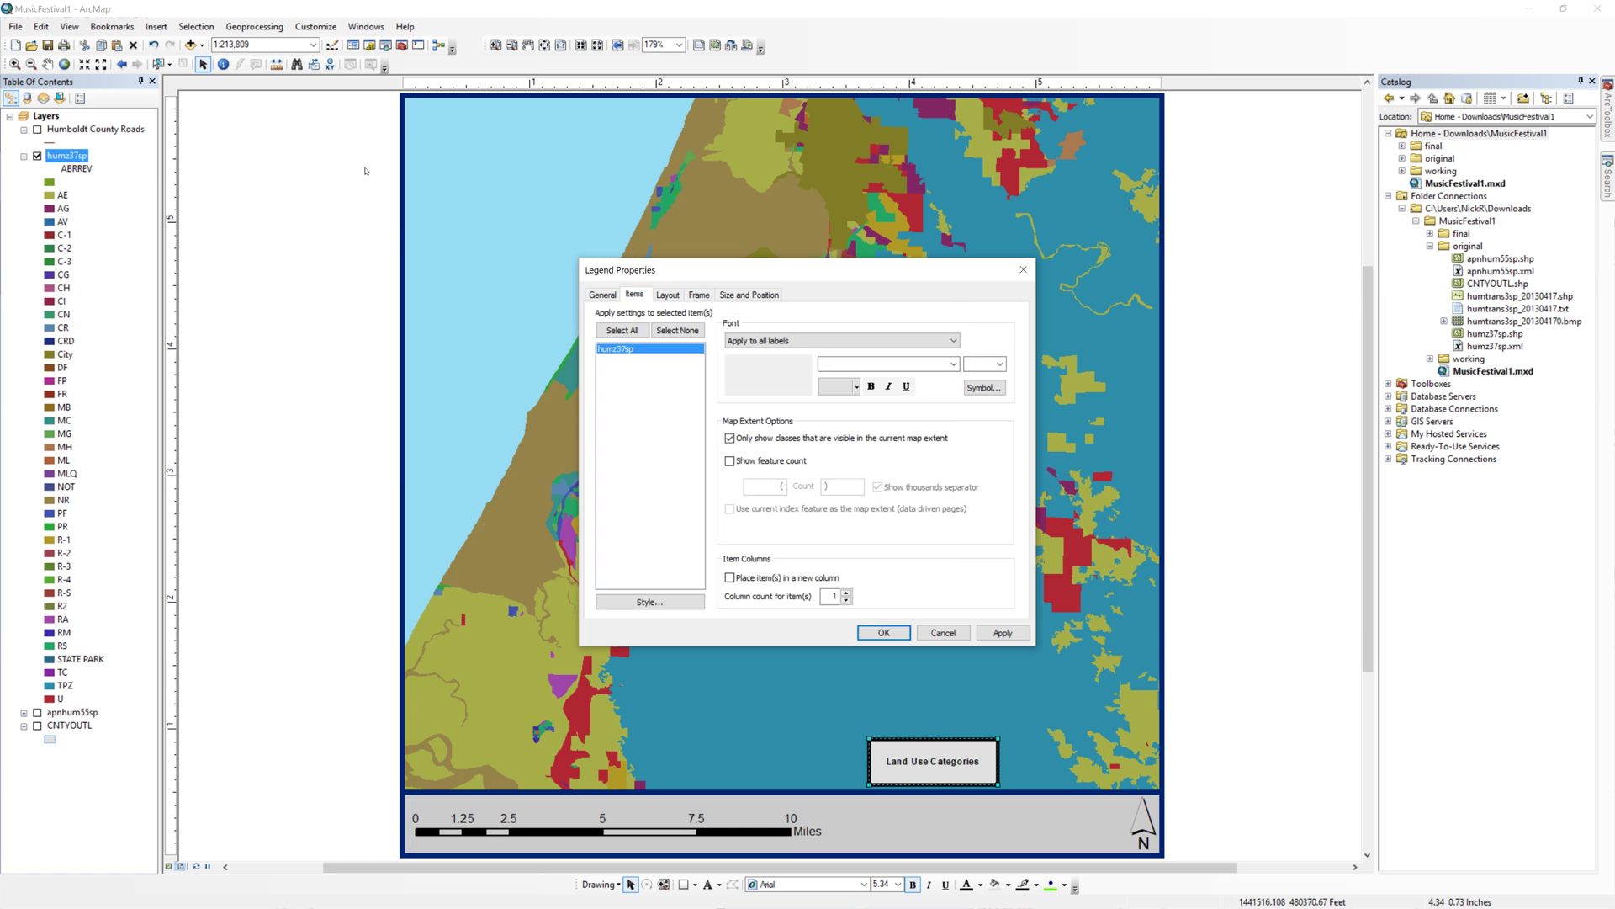
# Apply the Zone Categories legend title and save the layout as the Zoning PNG in final.
pyautogui.click(887, 634)
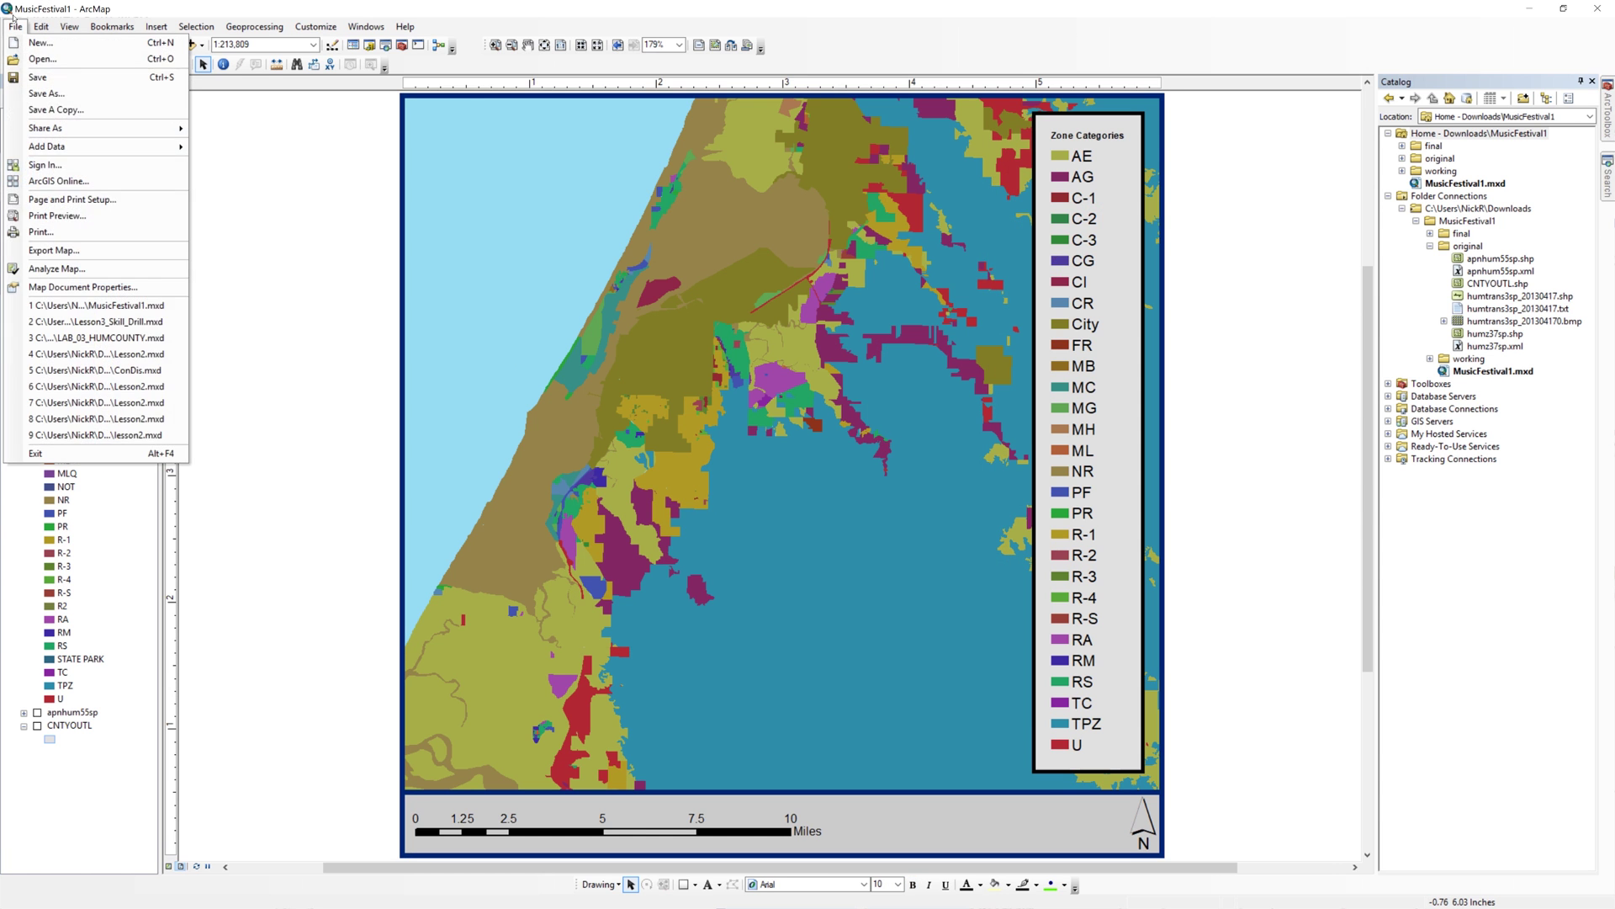
pyautogui.write('Zoning')
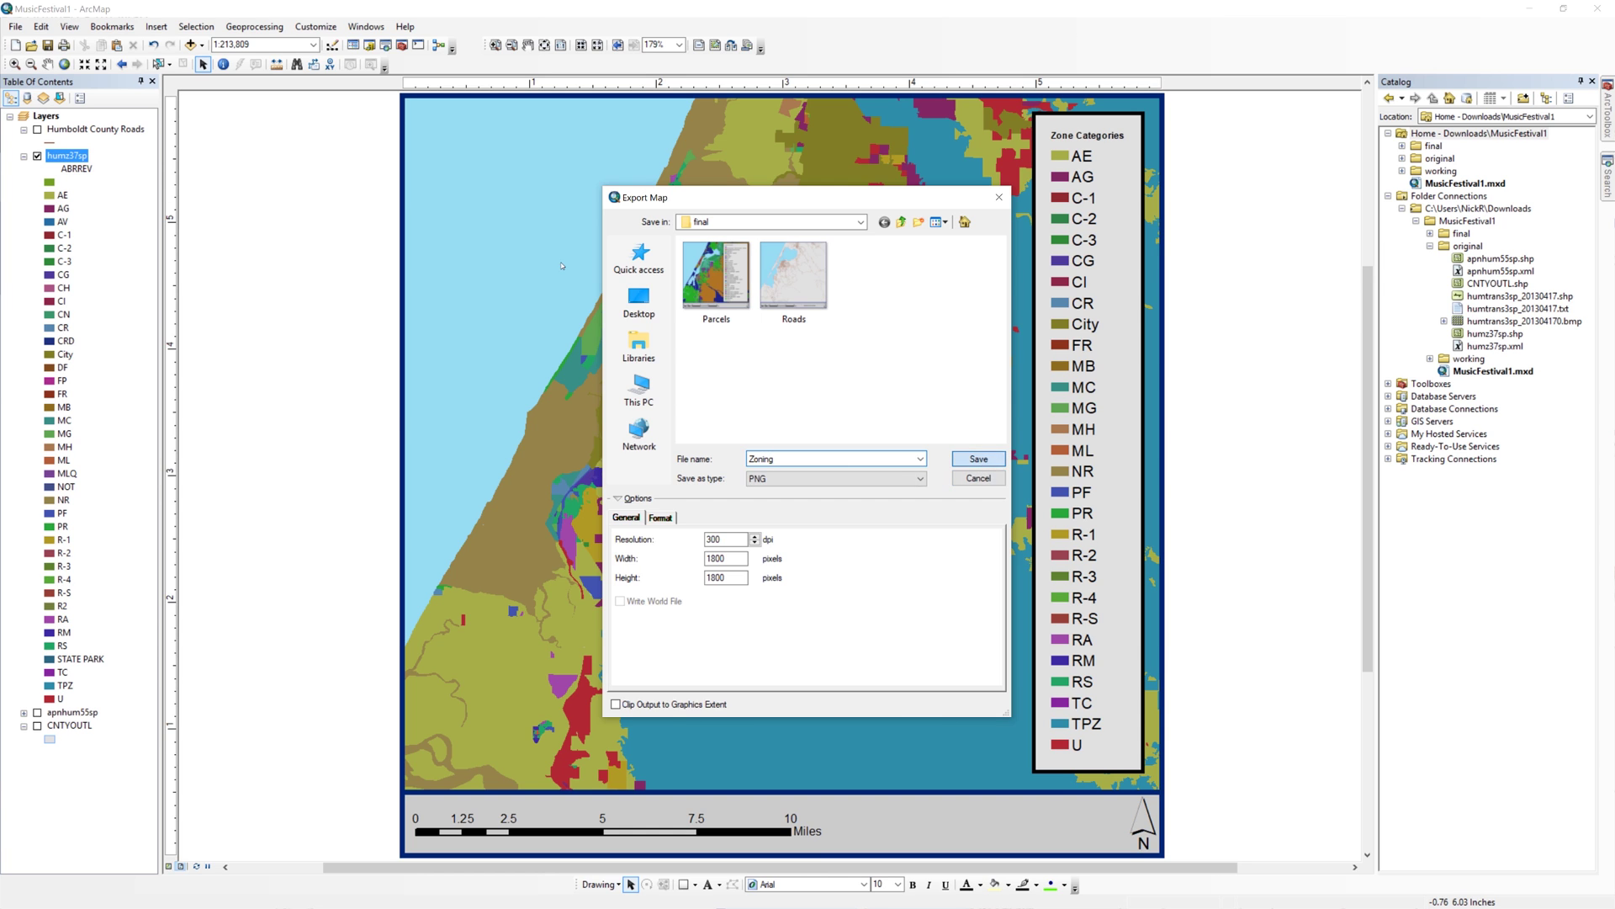
pyautogui.click(980, 458)
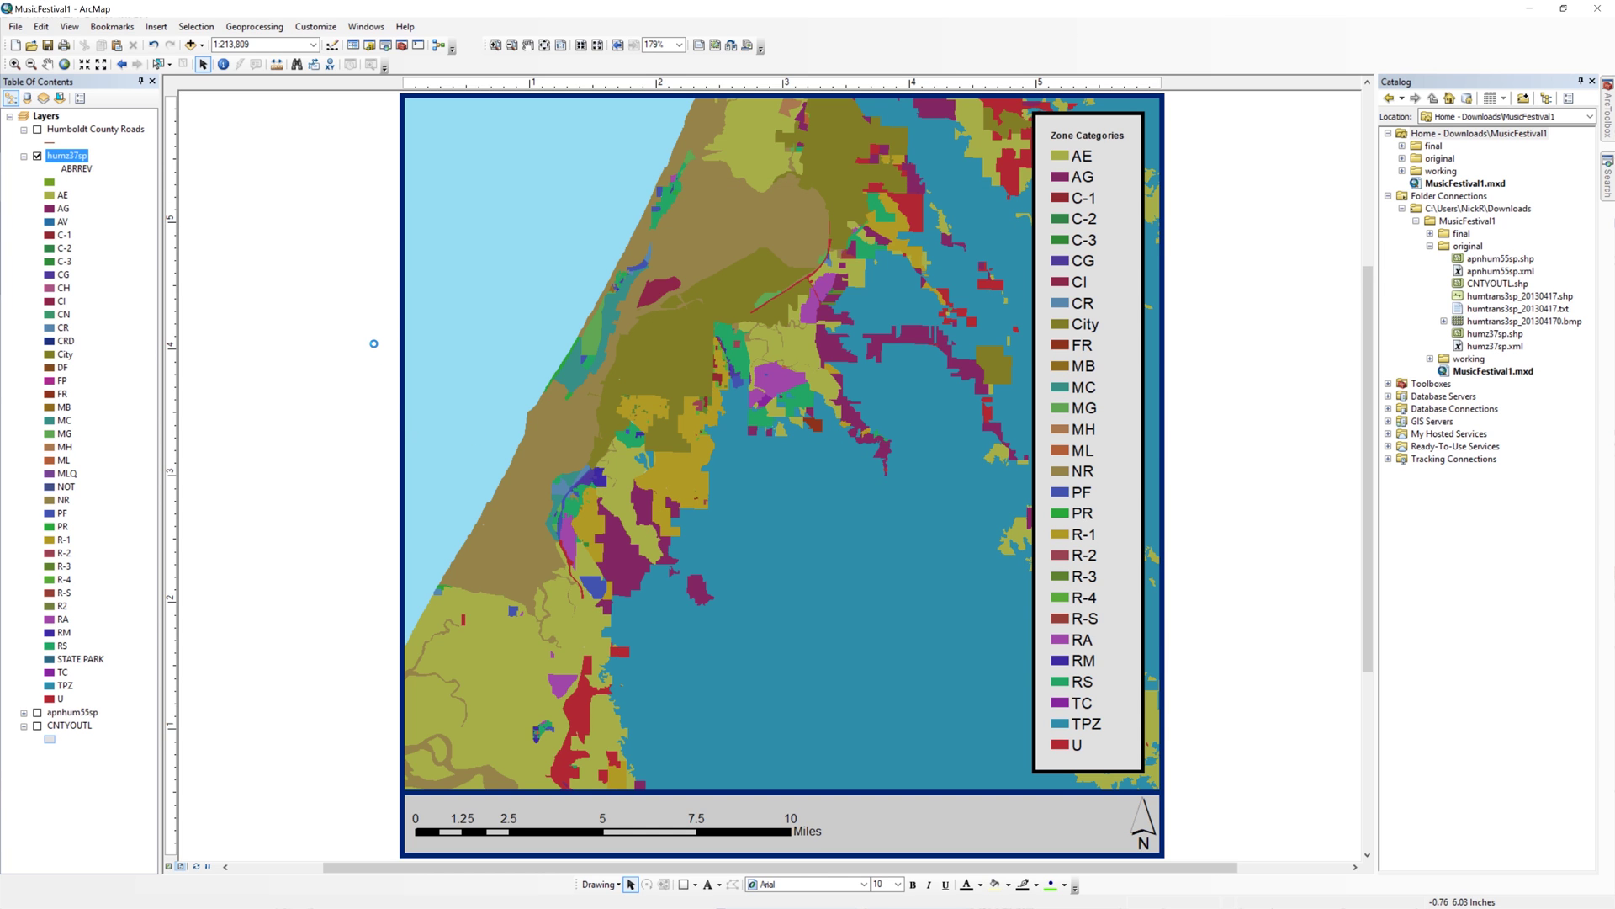